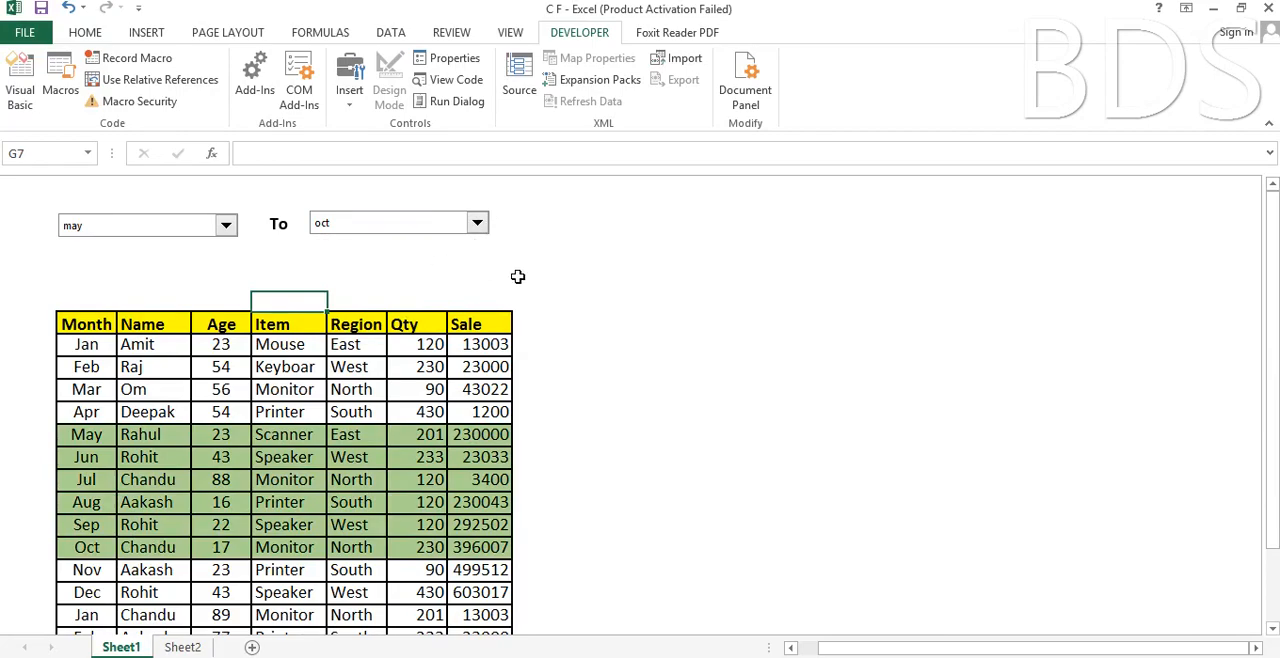
Set the highlighted month range on Sheet1 to start at jun and end at jul.
click(329, 264)
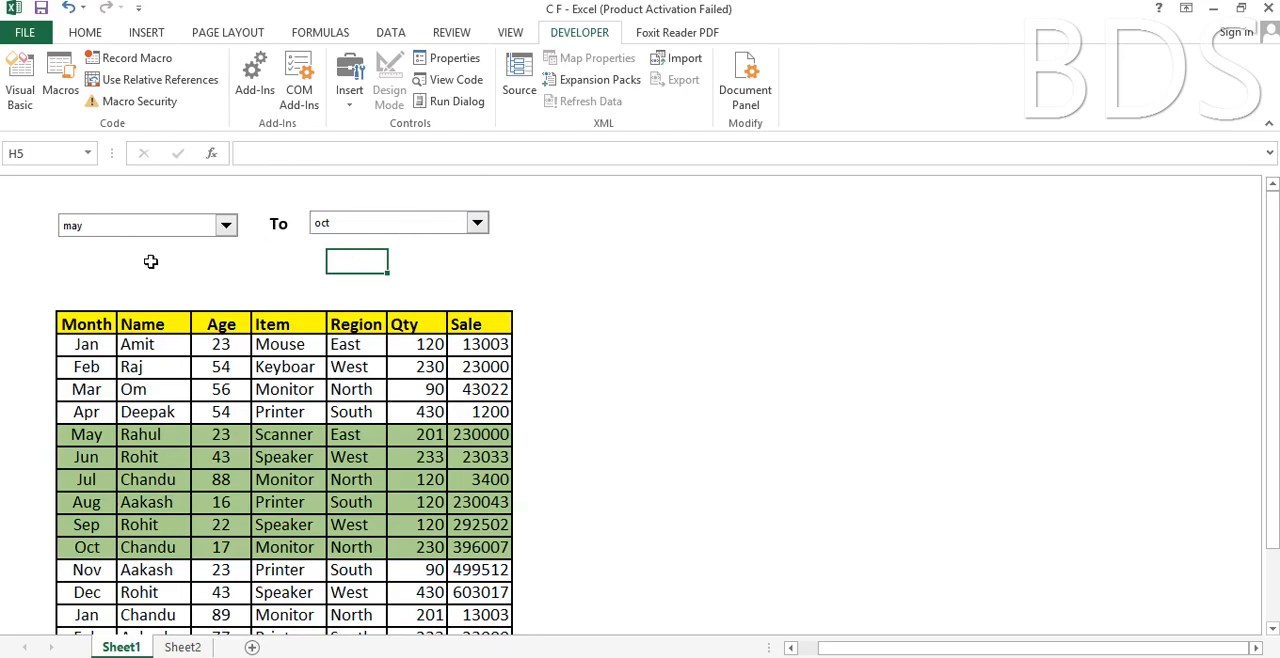
click(226, 227)
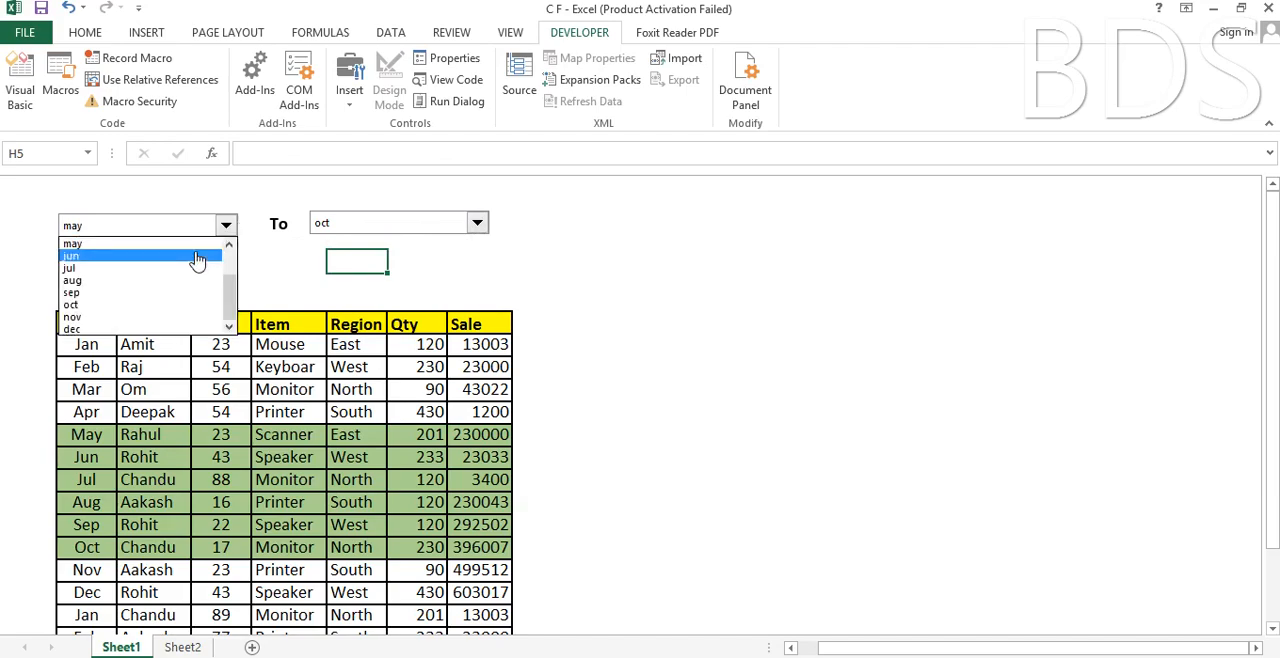
click(197, 258)
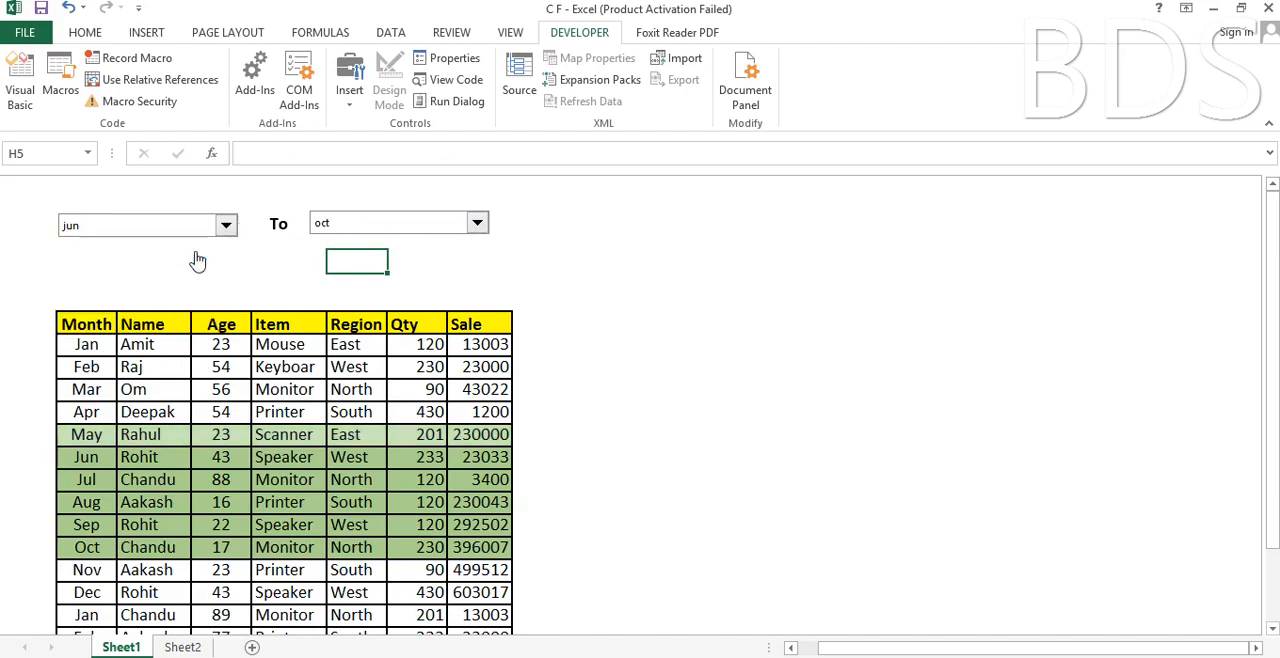
click(477, 225)
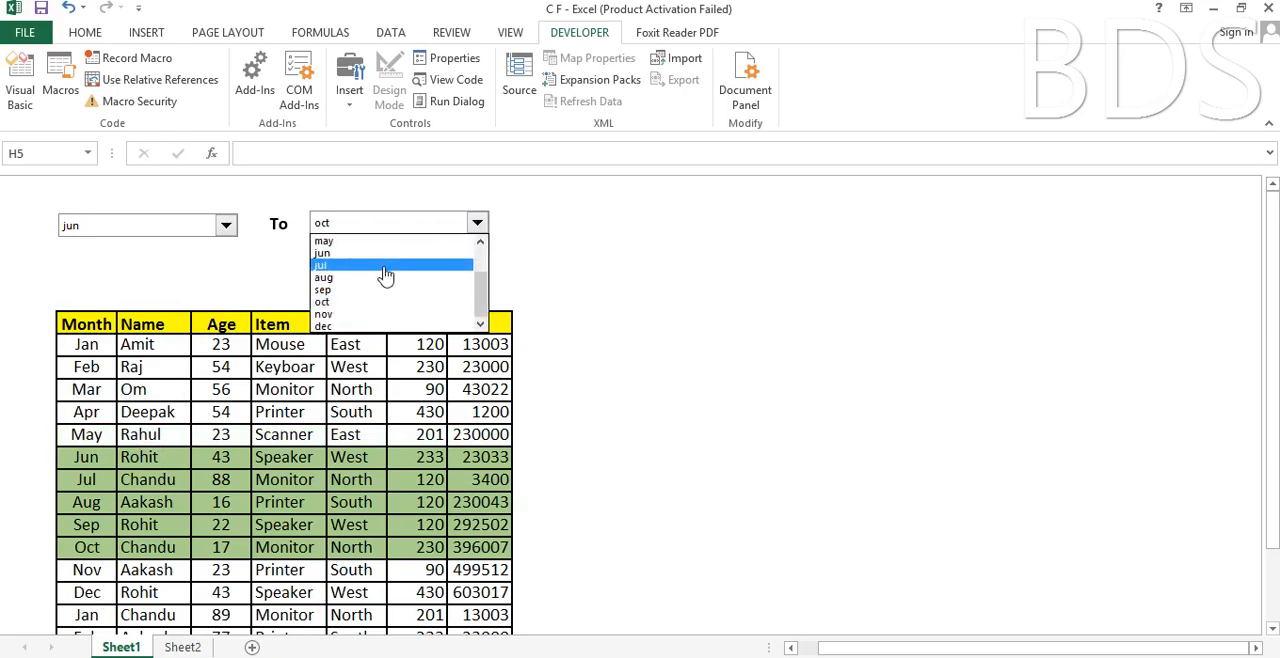
click(386, 266)
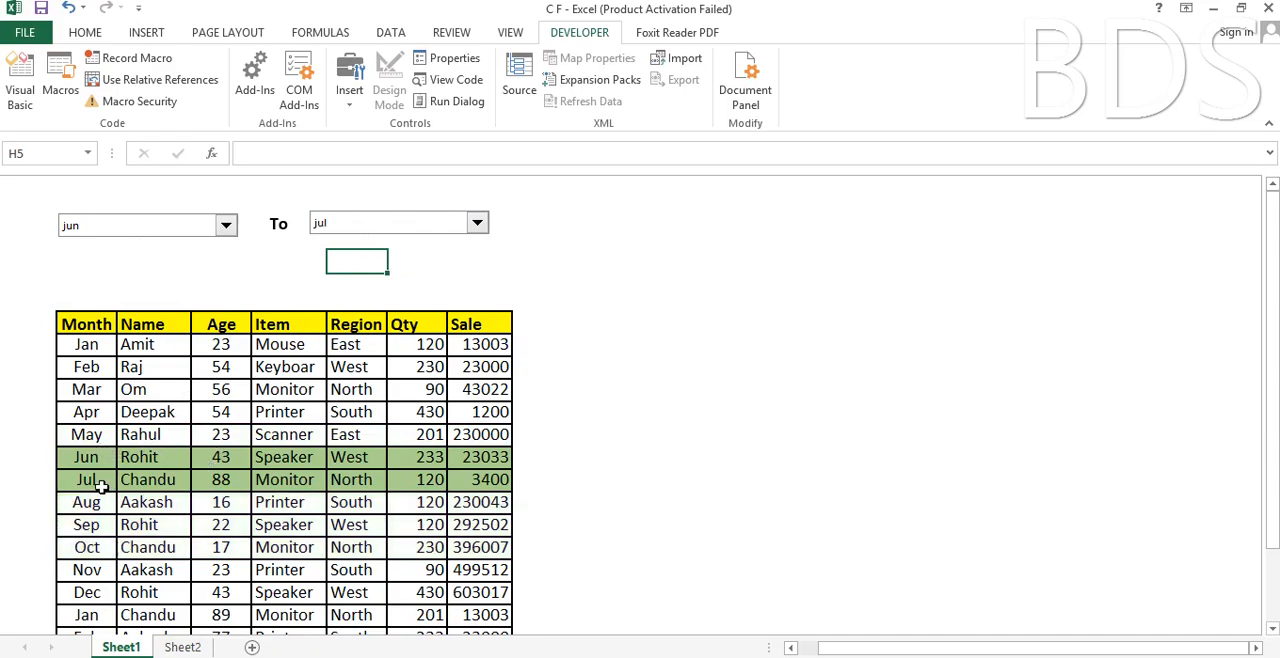
Change the range's end month to nov and its start month to sep.
click(477, 223)
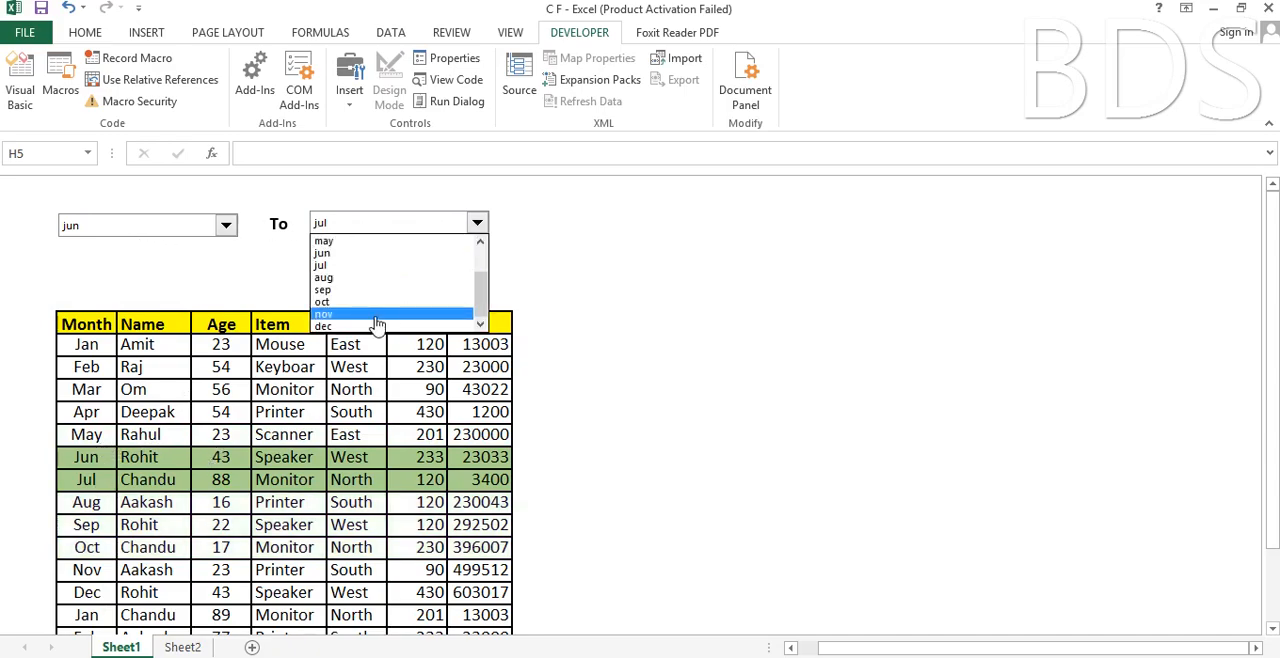
click(377, 316)
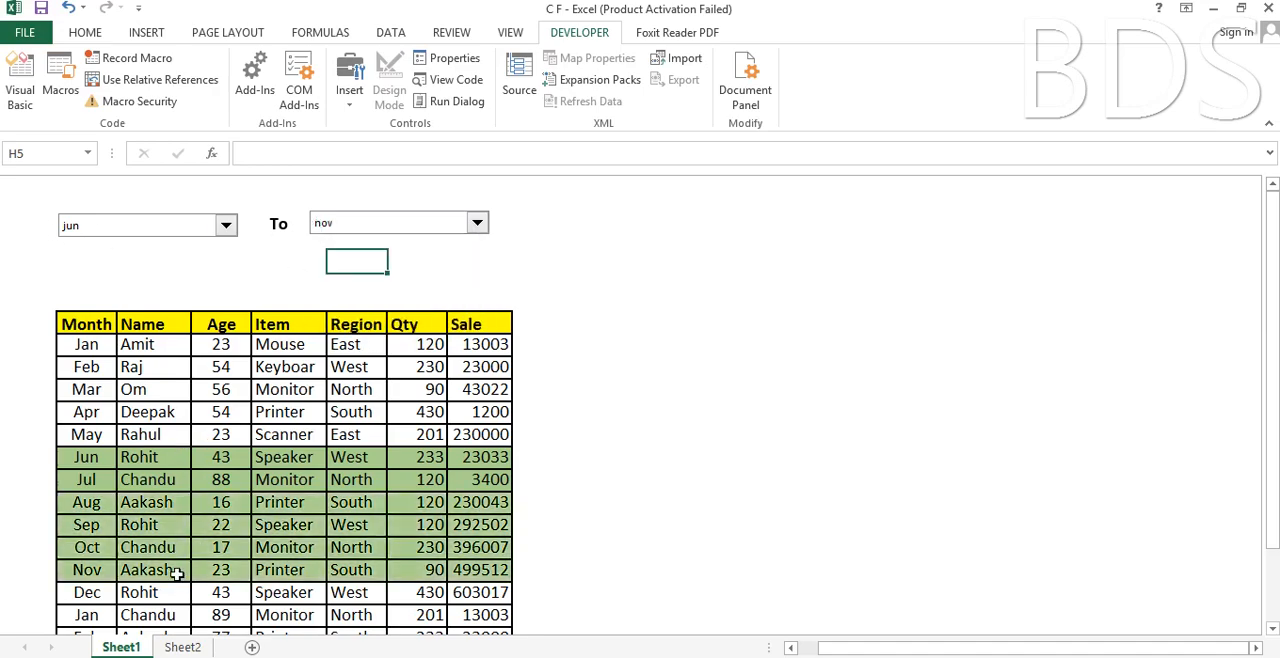
click(227, 226)
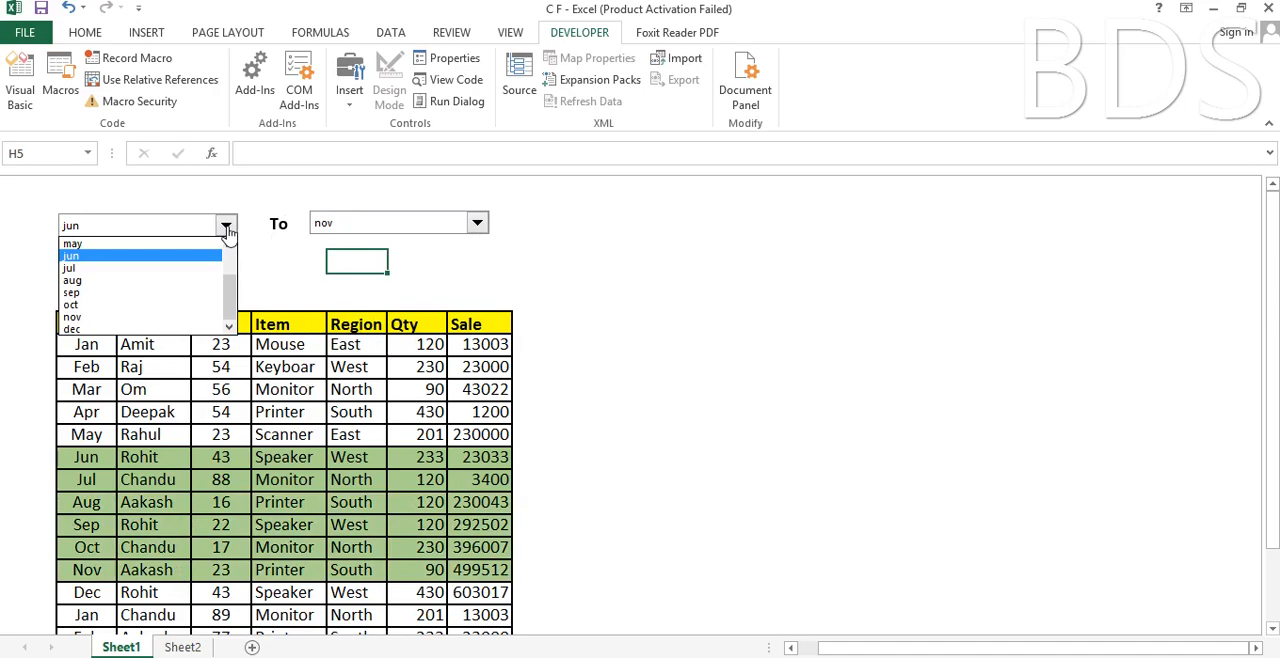
click(179, 293)
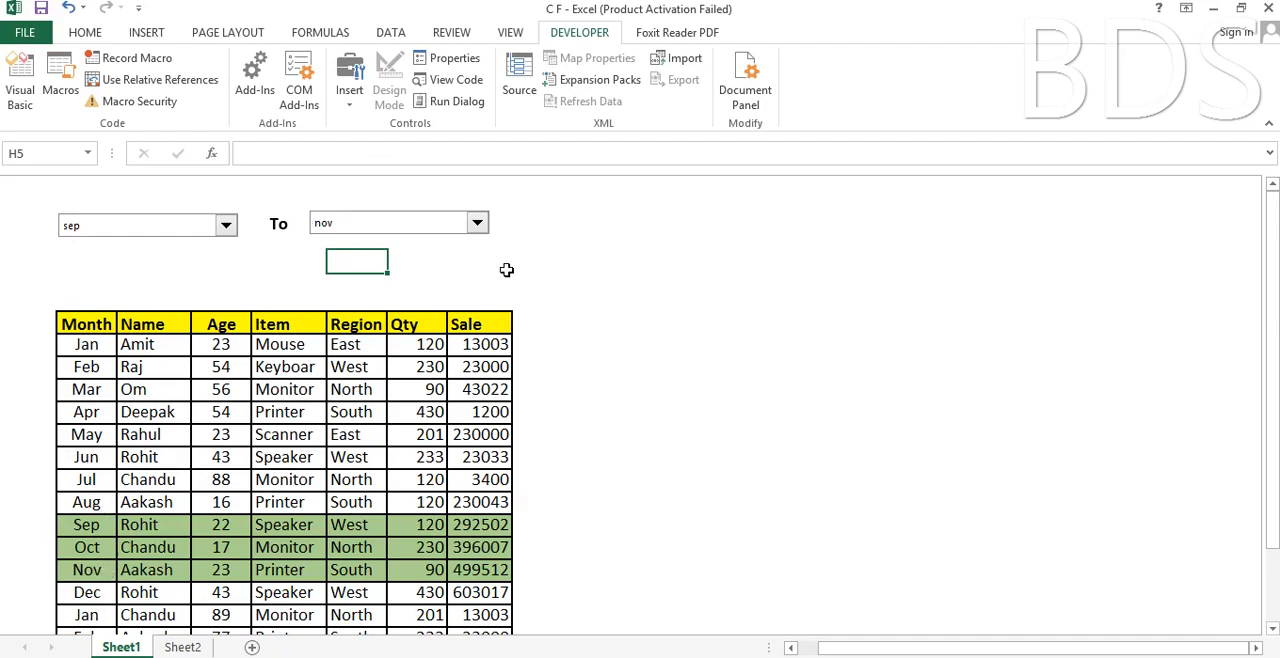
click(494, 268)
click(412, 268)
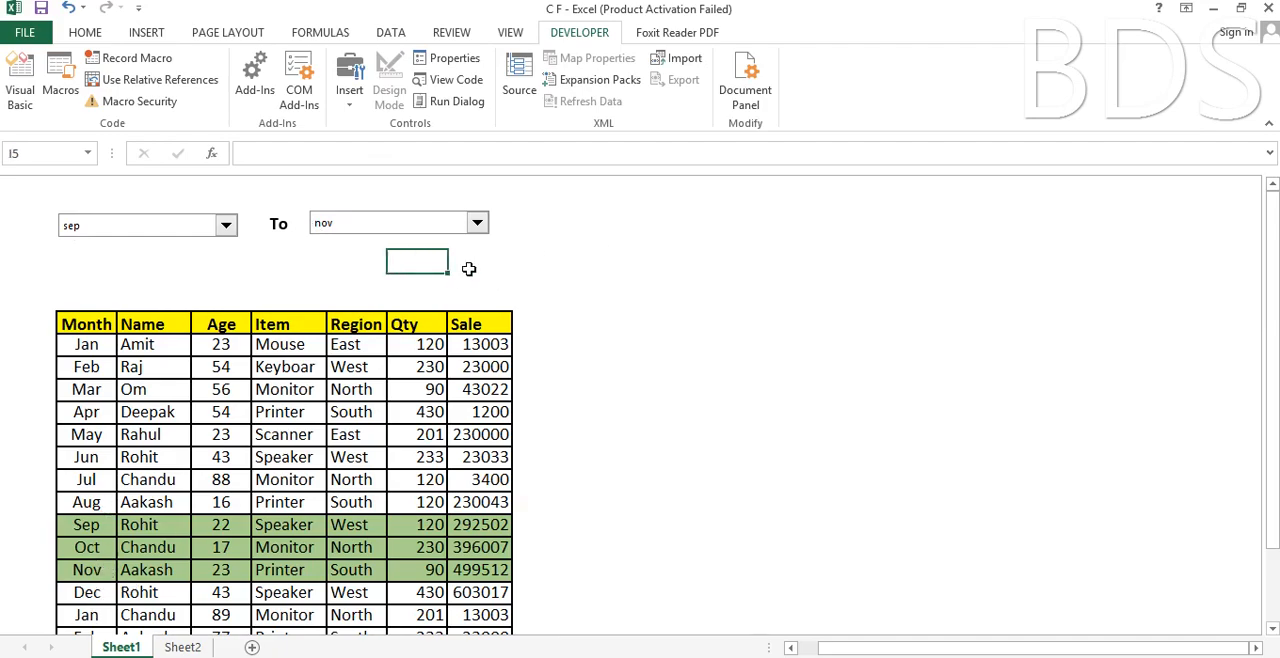
click(470, 268)
click(402, 268)
click(346, 258)
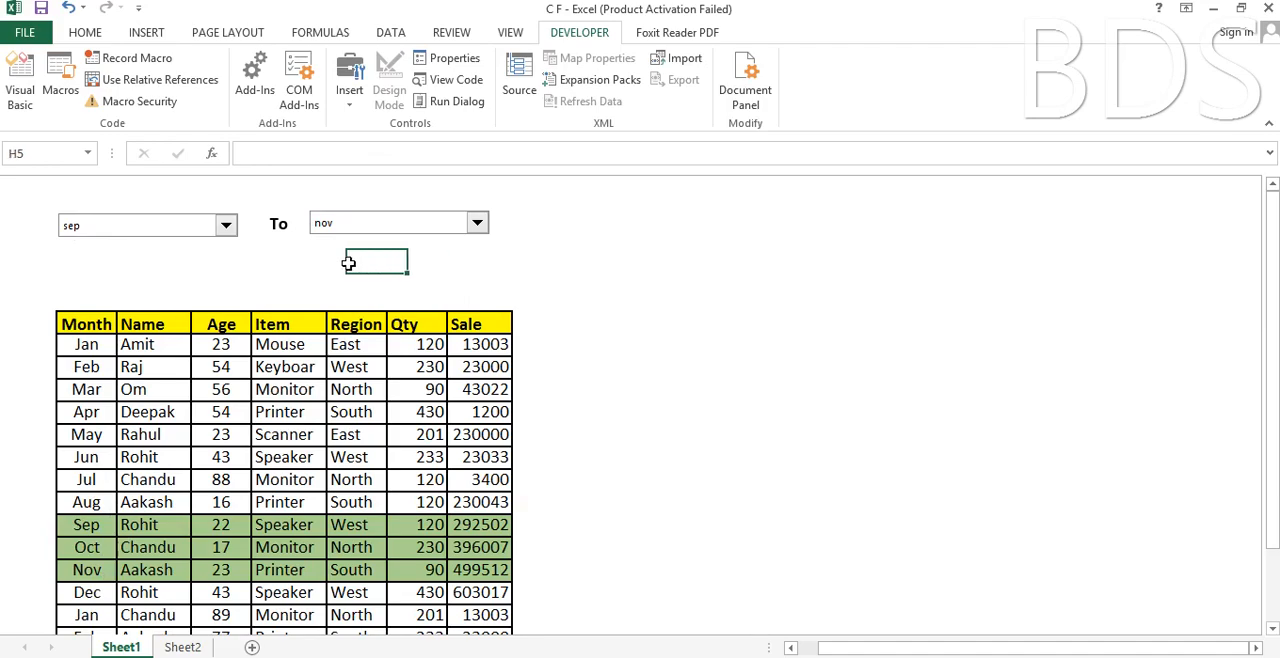
click(412, 264)
click(485, 265)
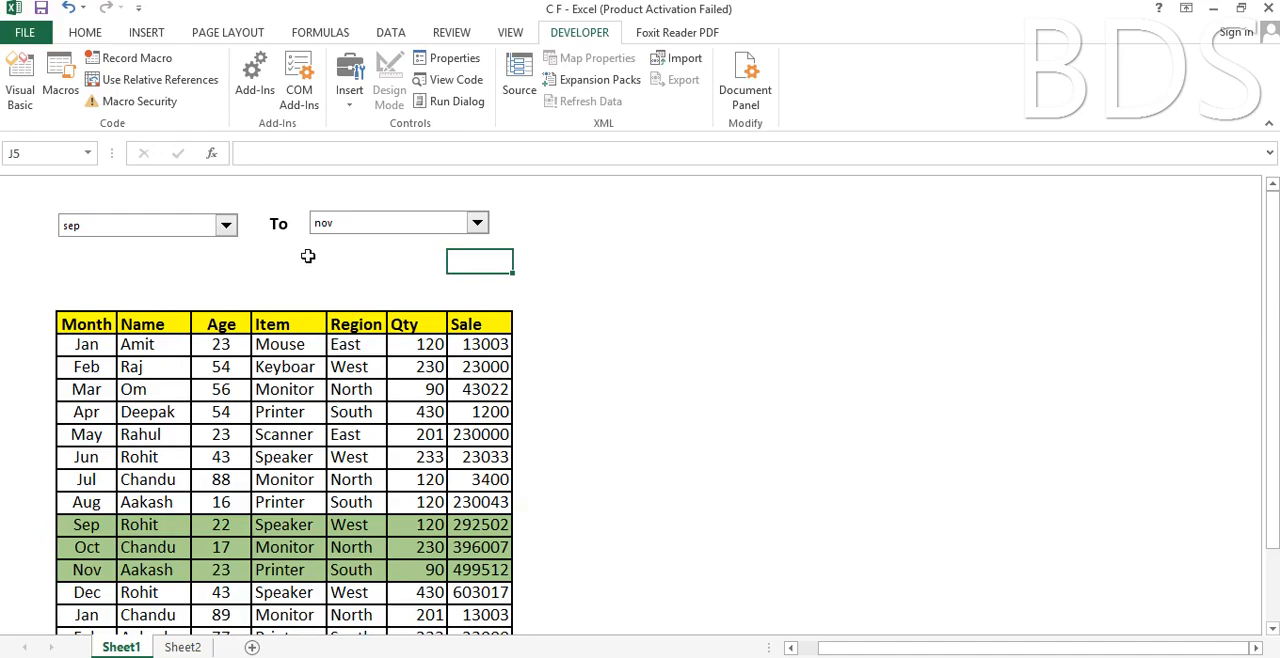
Test a reversed month range by setting the start month to jul and the end month to mar.
click(226, 225)
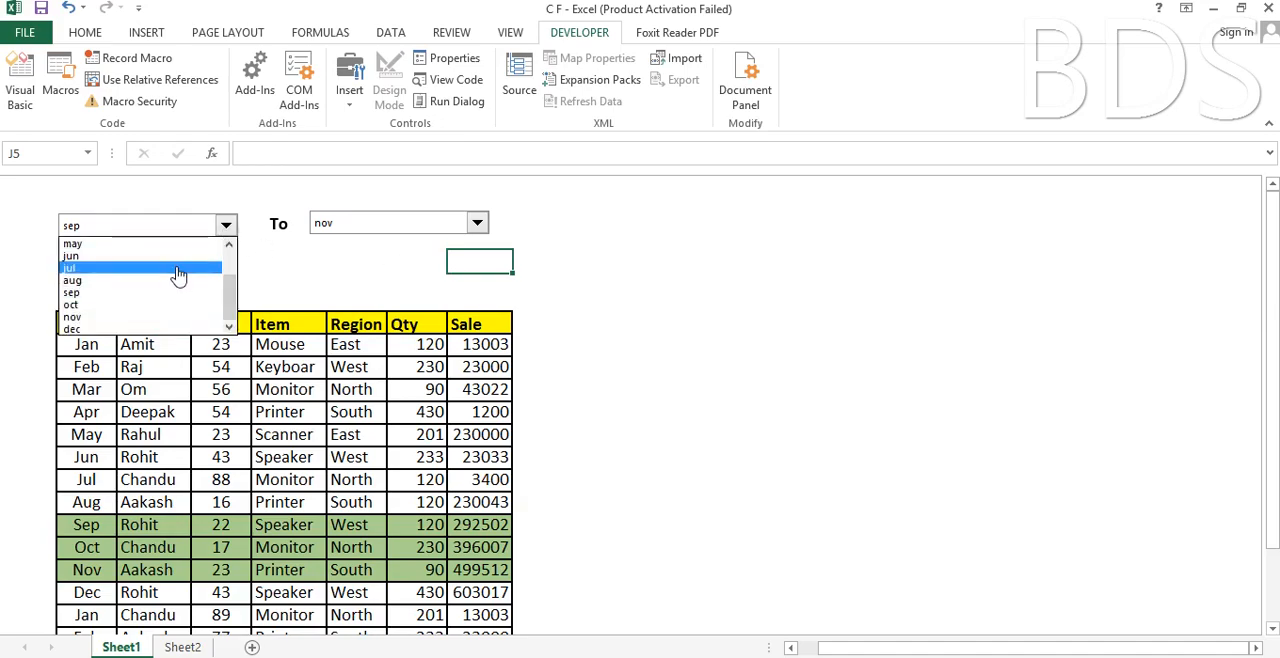
click(176, 269)
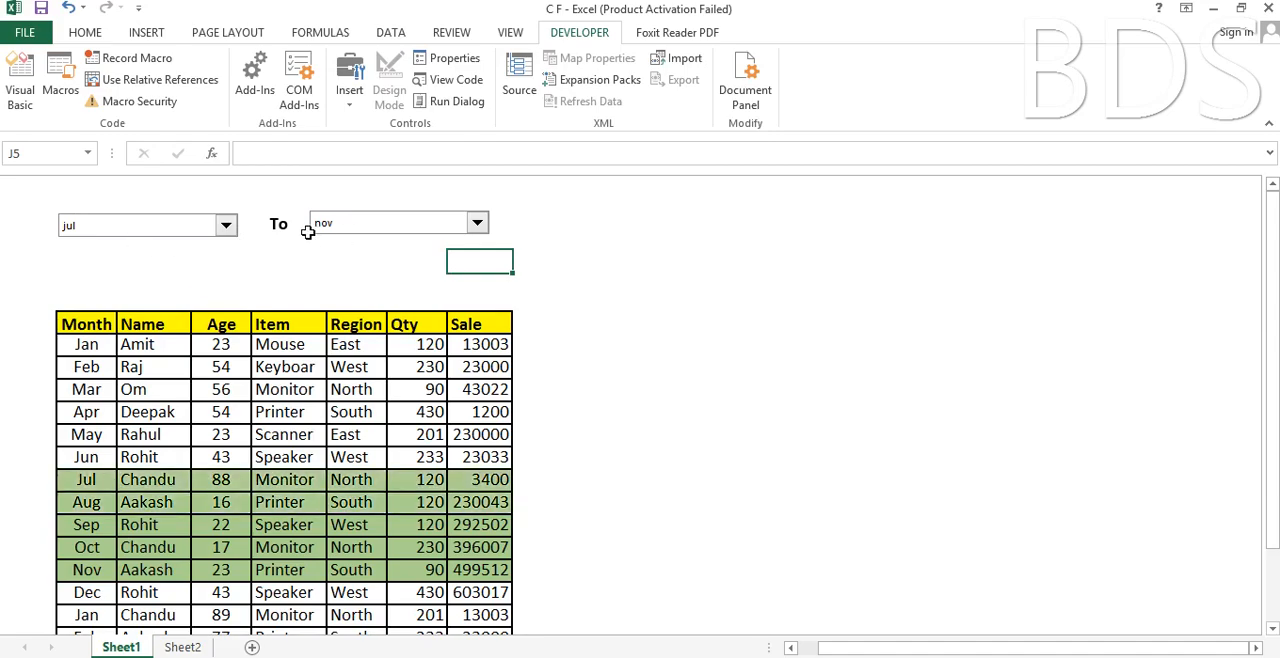
click(478, 226)
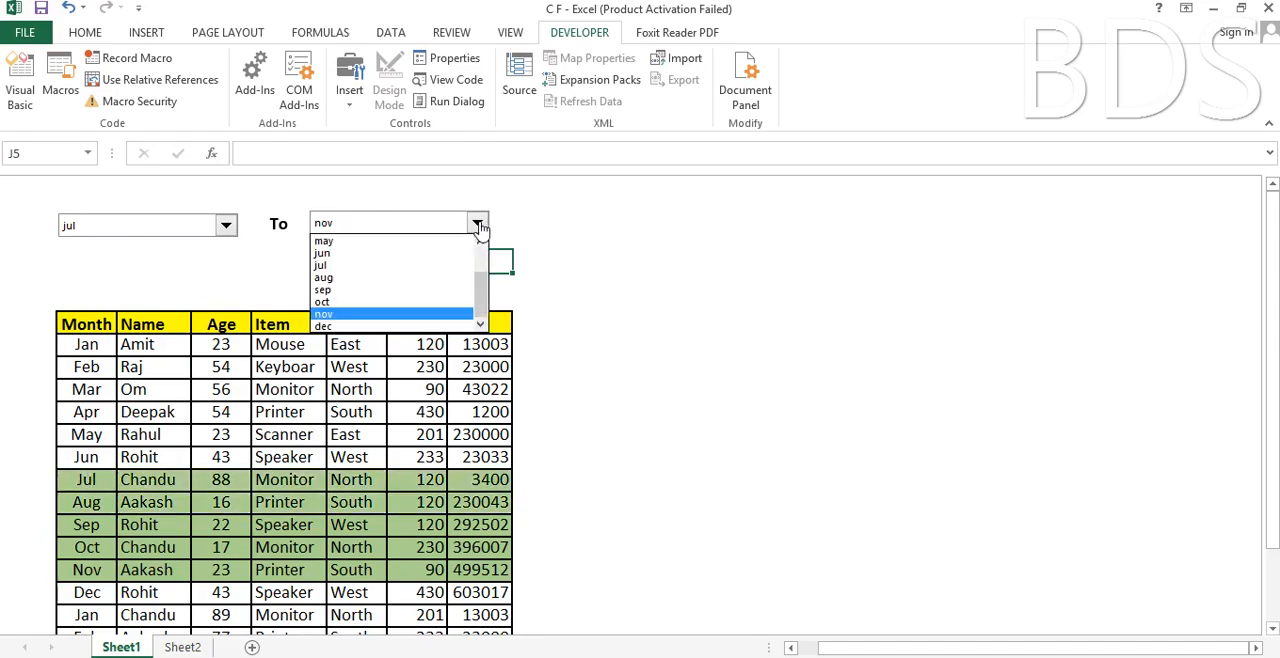
drag(484, 288, 484, 264)
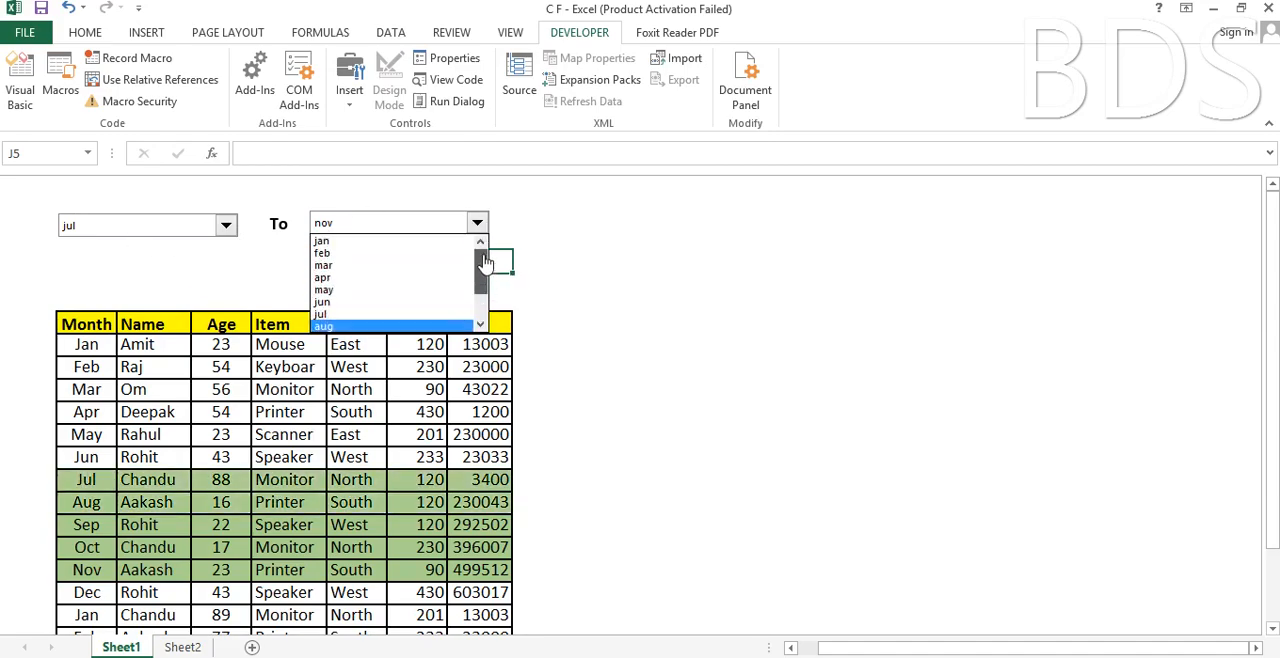
click(390, 266)
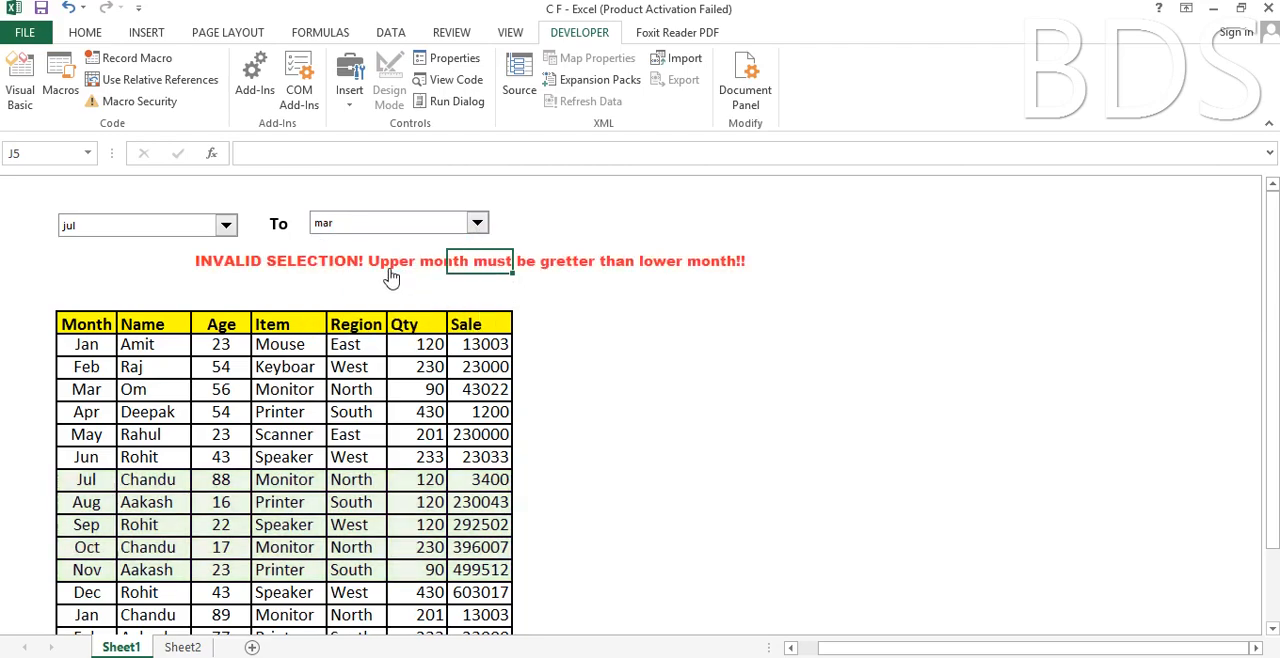
click(384, 297)
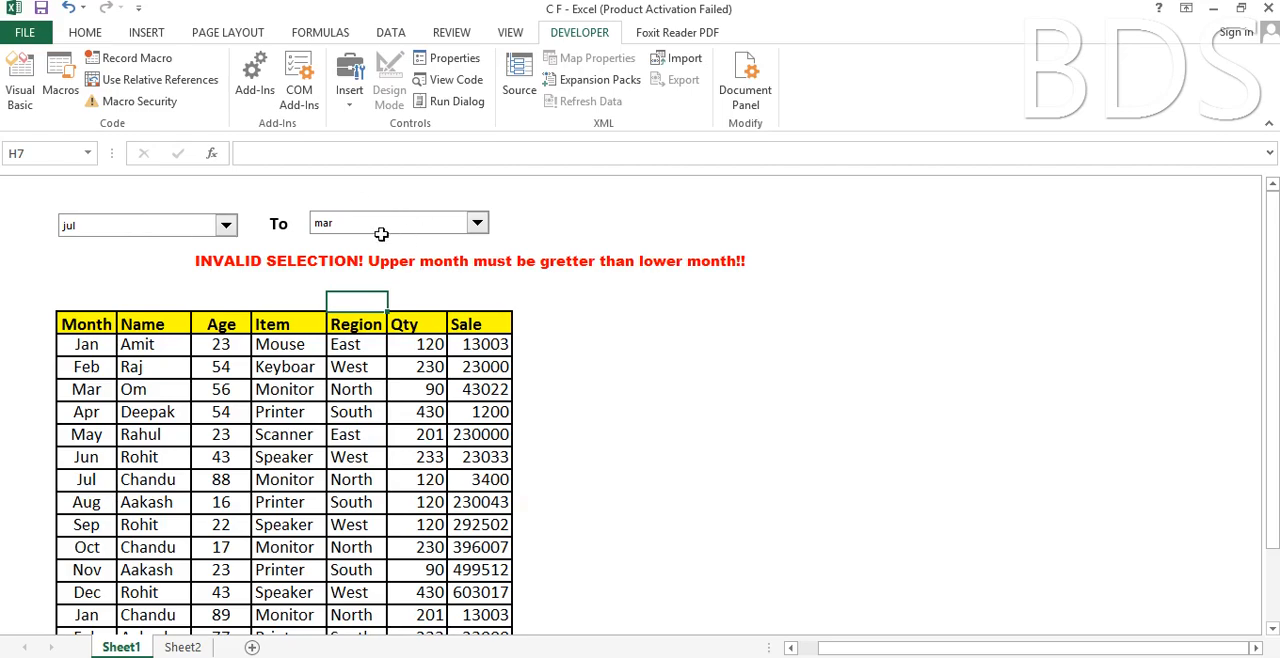
click(257, 280)
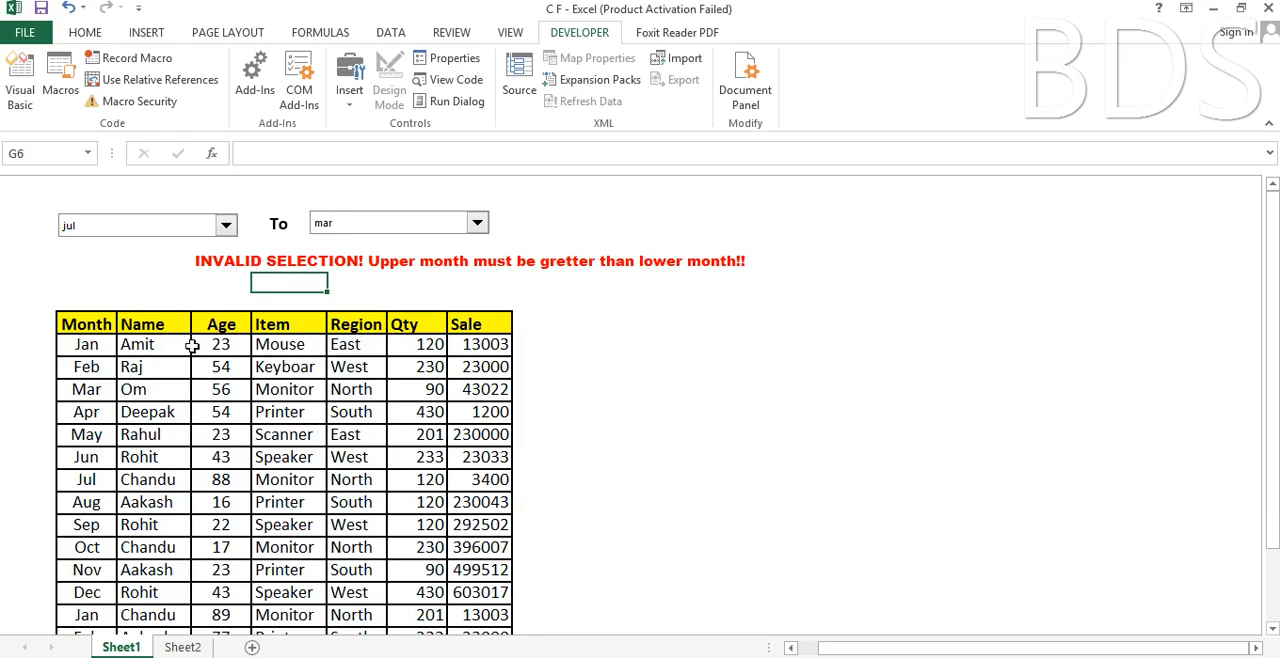
scroll(192, 392, down, 3)
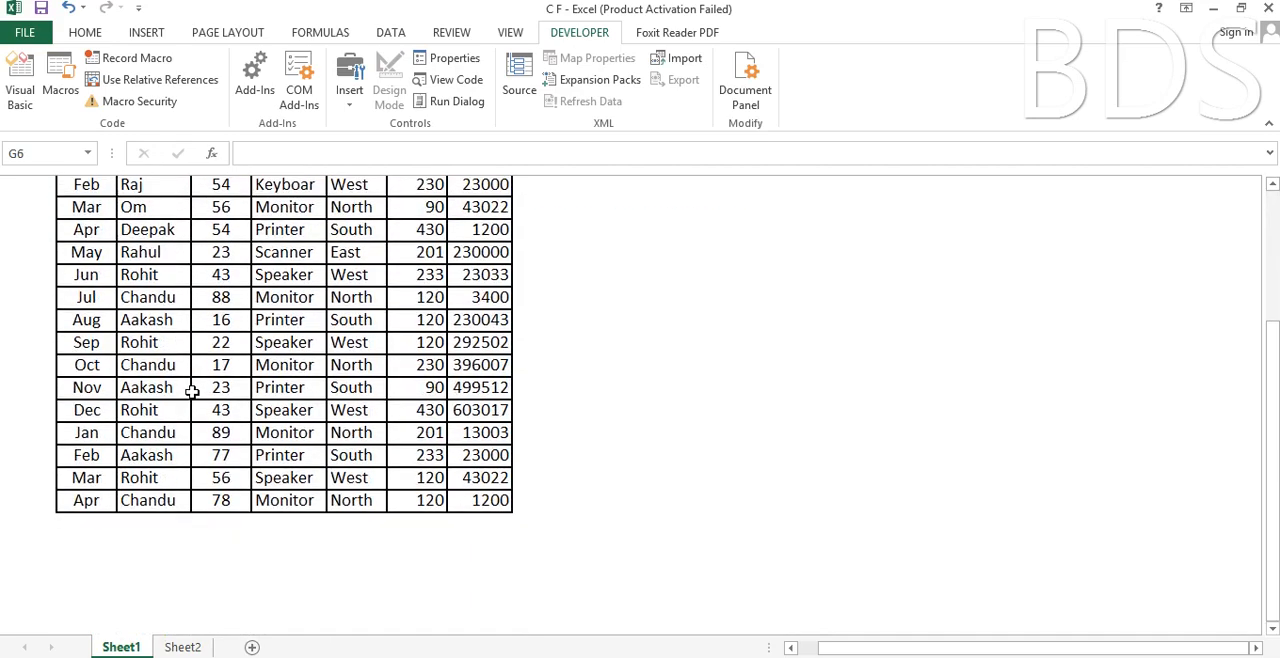
scroll(192, 392, up, 3)
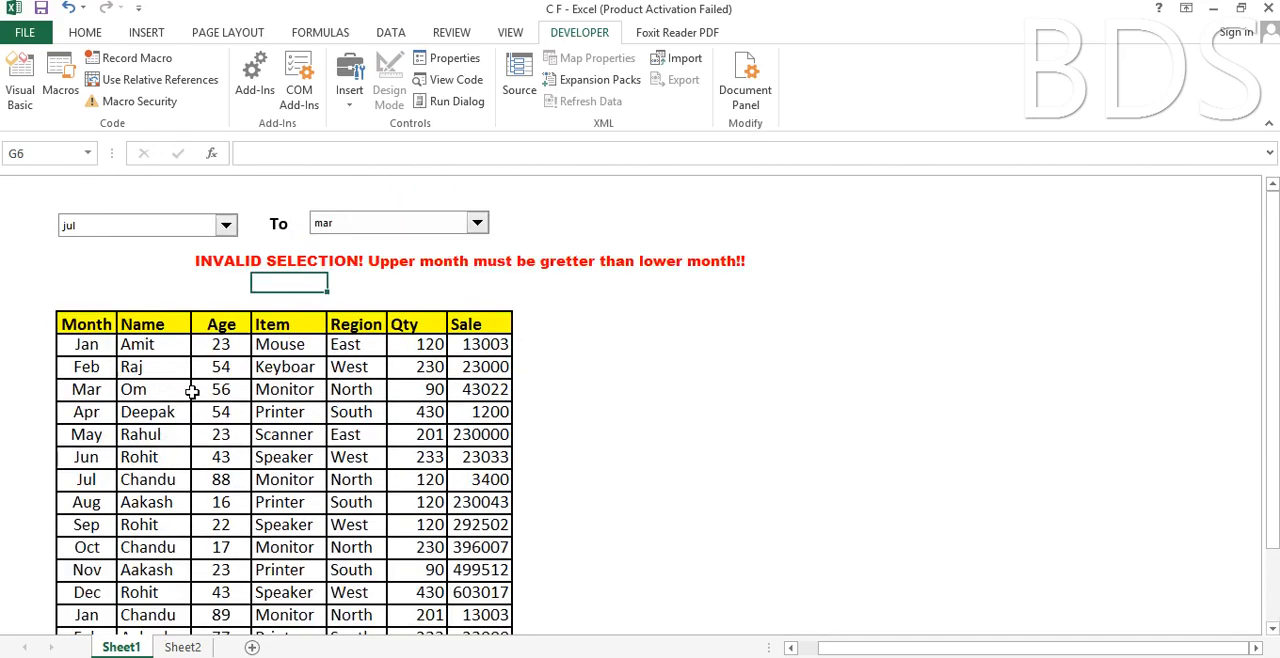
click(372, 285)
click(467, 286)
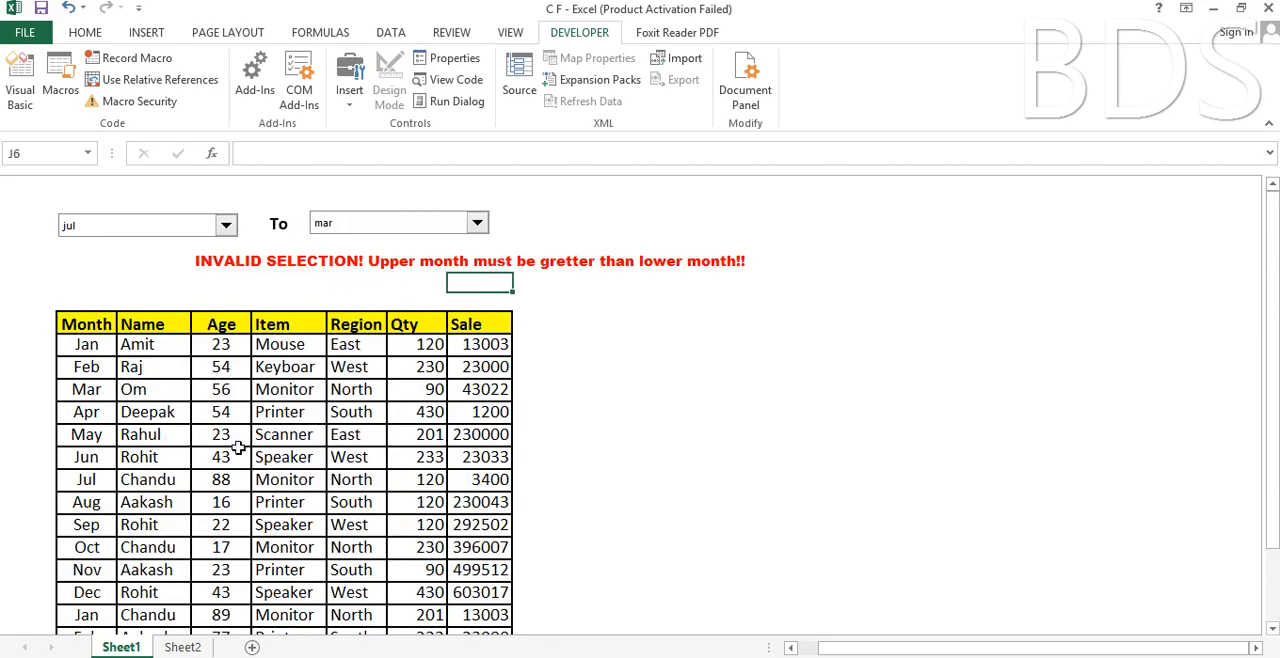
Switch to Sheet2 and select the empty cell D3 above the data table.
click(184, 647)
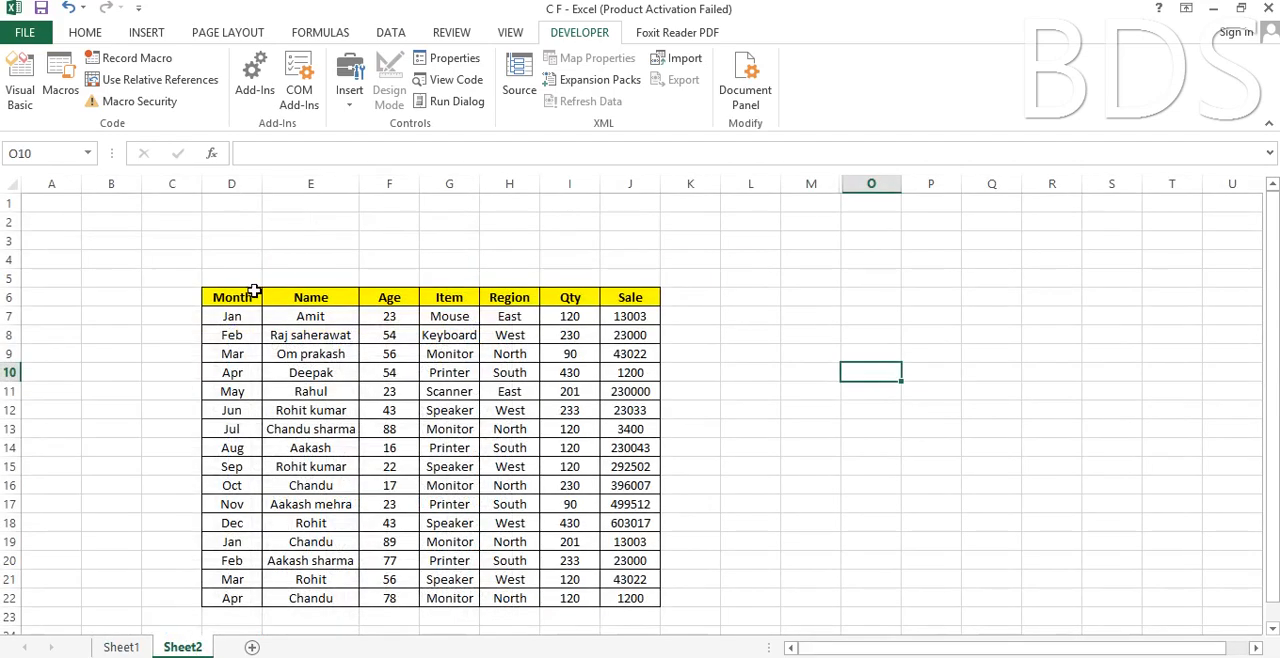
scroll(367, 372, down, 1)
scroll(367, 372, up, 1)
click(254, 244)
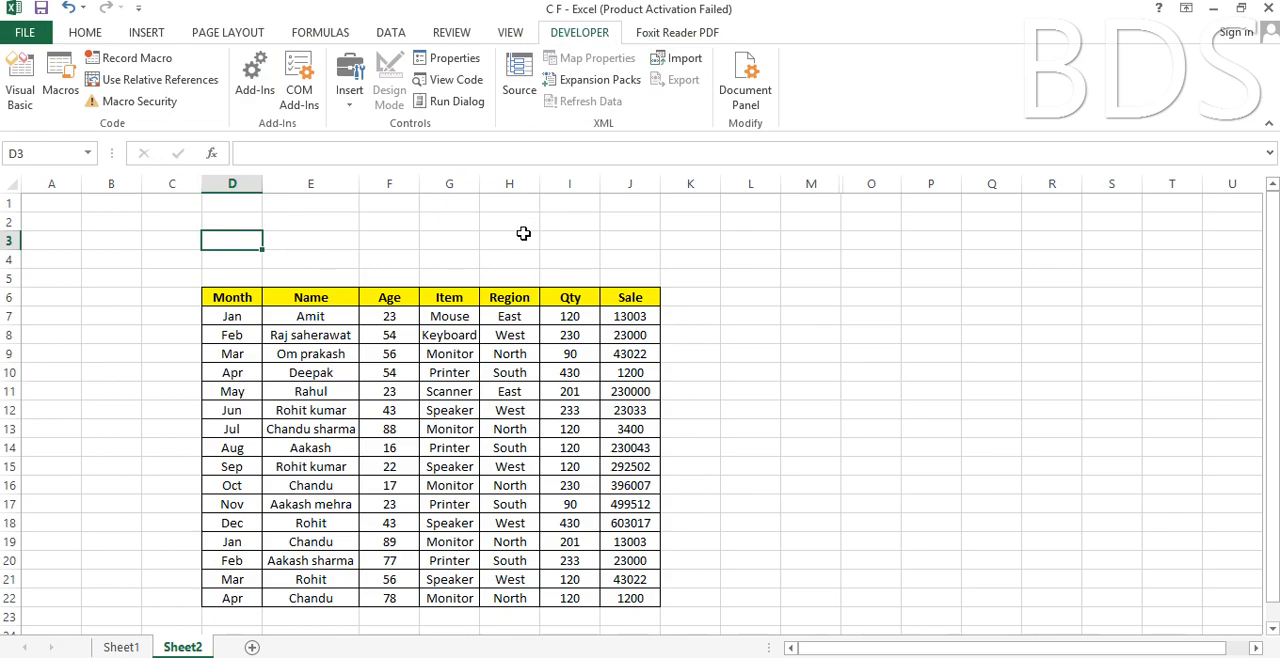
Check in the ribbon customization options that Developer is enabled among the main tabs, and accept the settings.
click(26, 34)
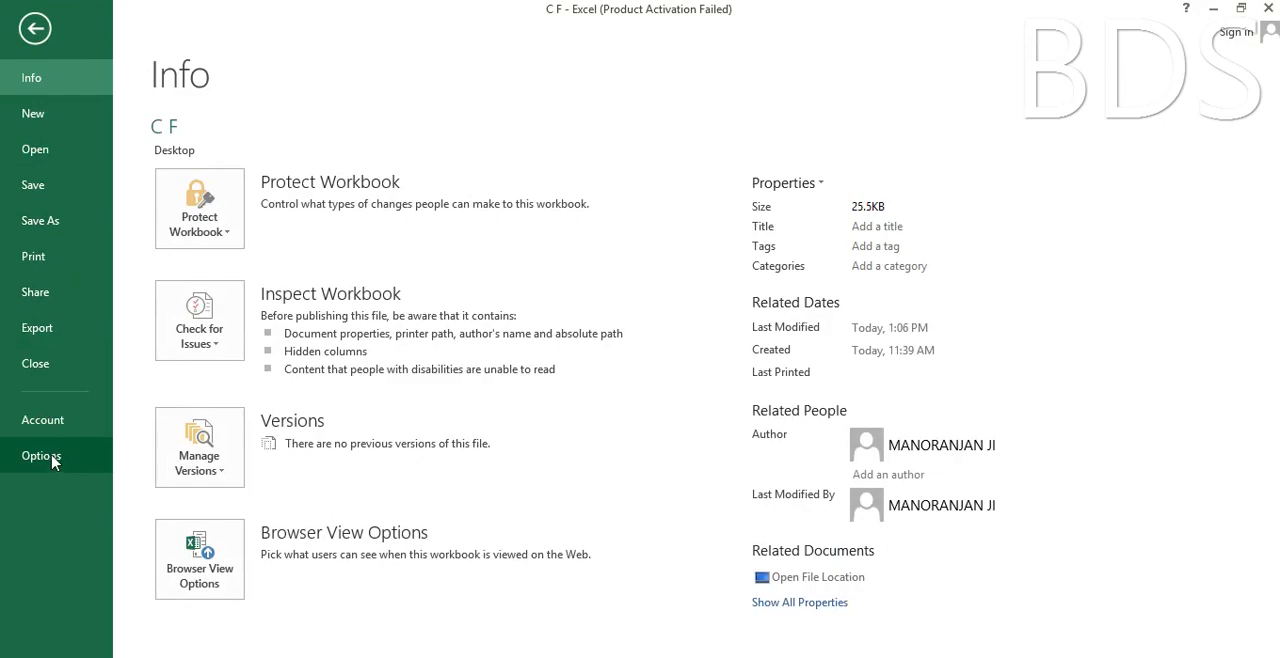
click(53, 457)
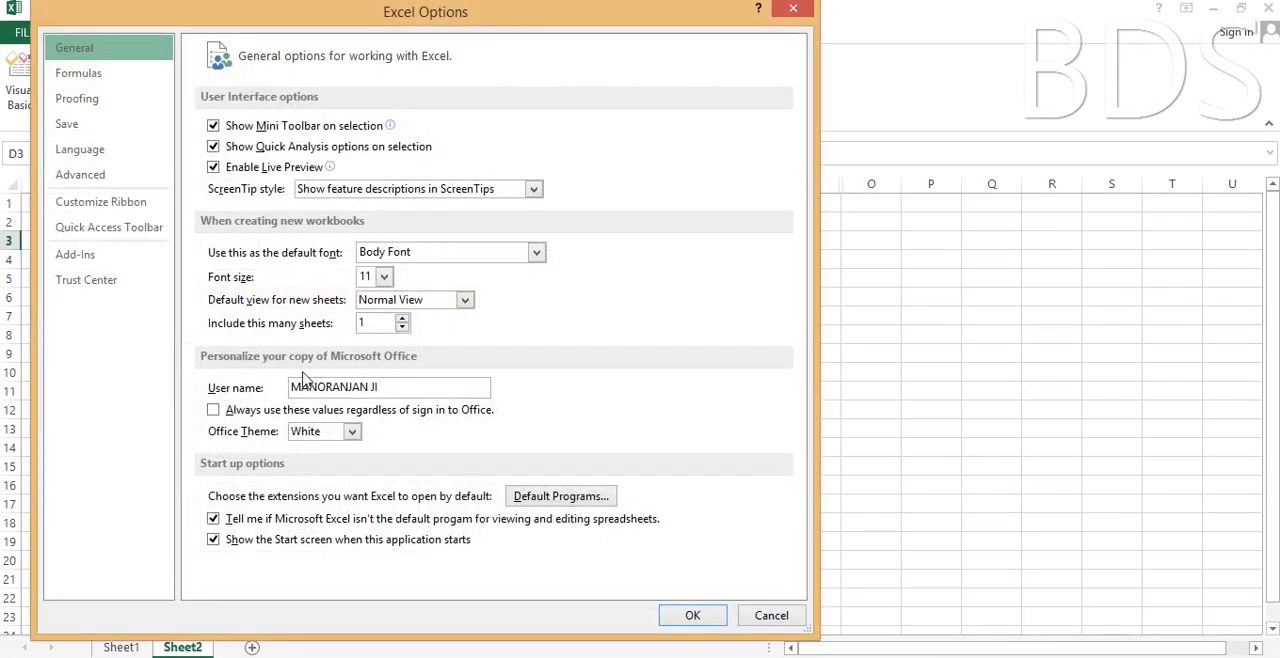
click(118, 206)
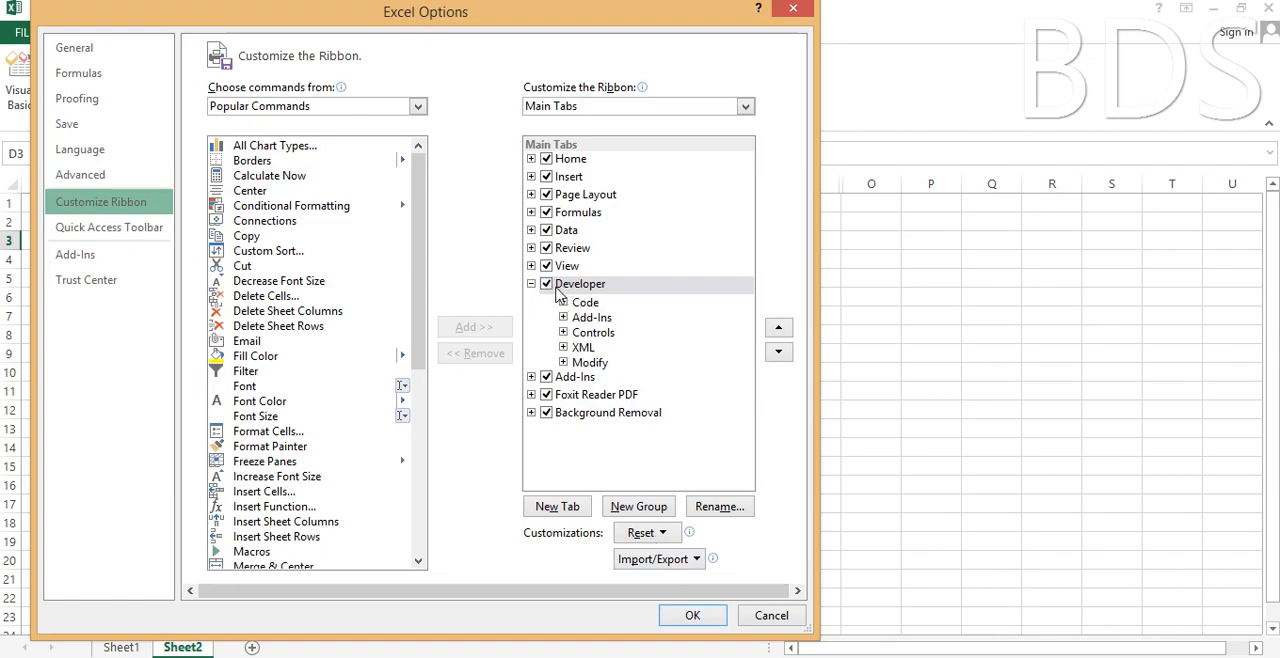
click(690, 617)
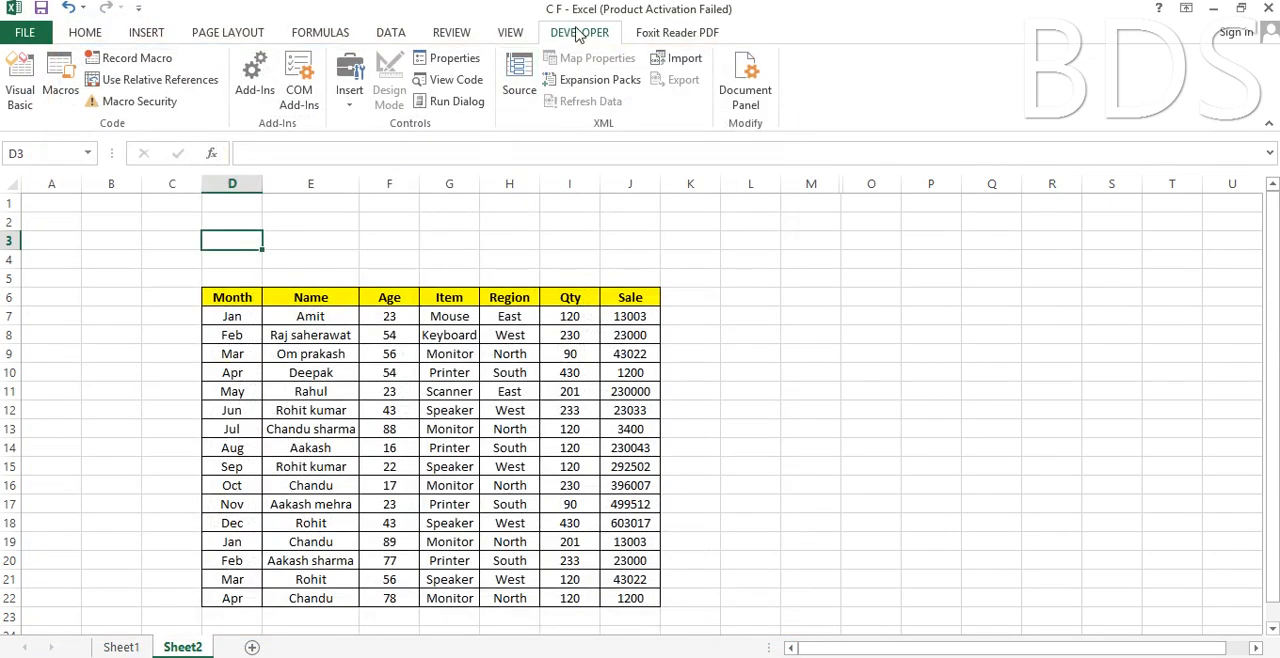
Insert a Form Control combo box above the data table, spanning about cells D2 to F3.
click(350, 100)
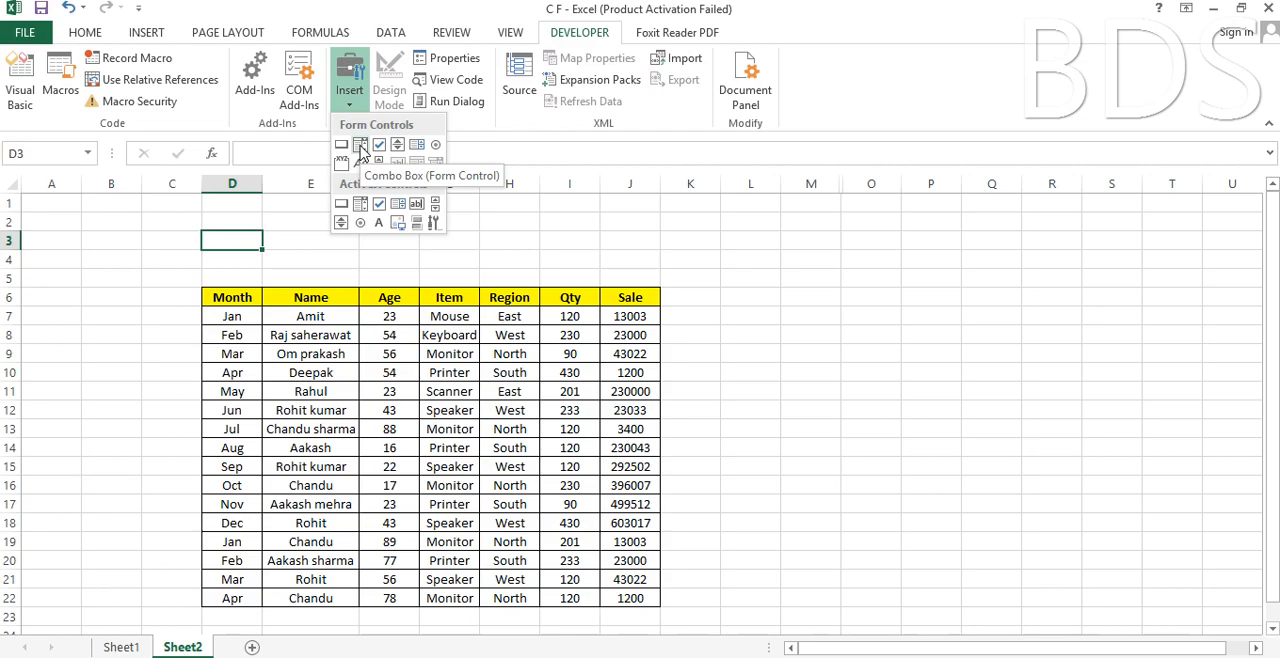
click(361, 146)
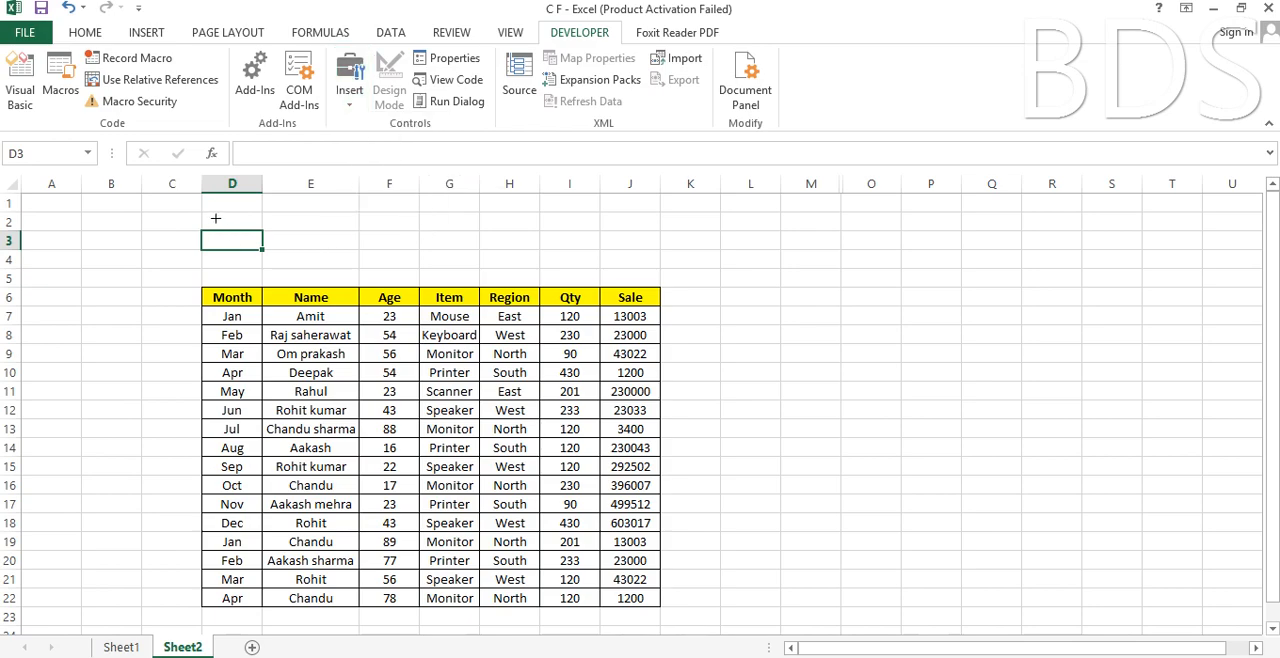
drag(208, 213, 377, 240)
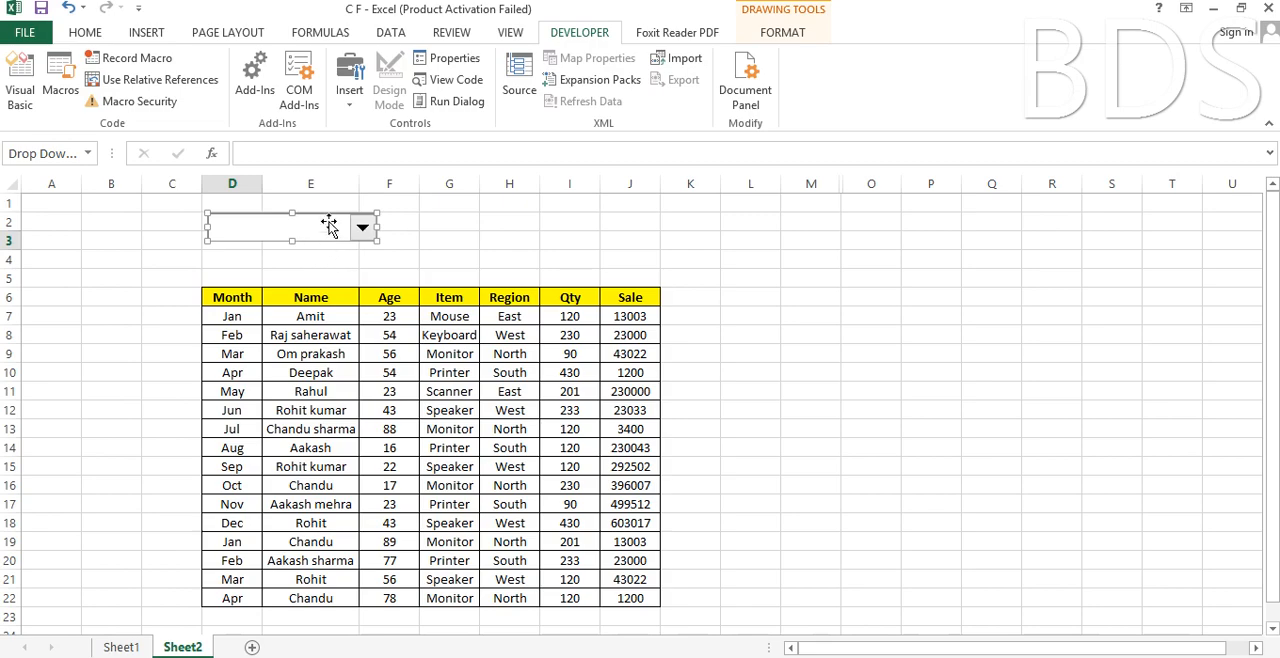
click(451, 245)
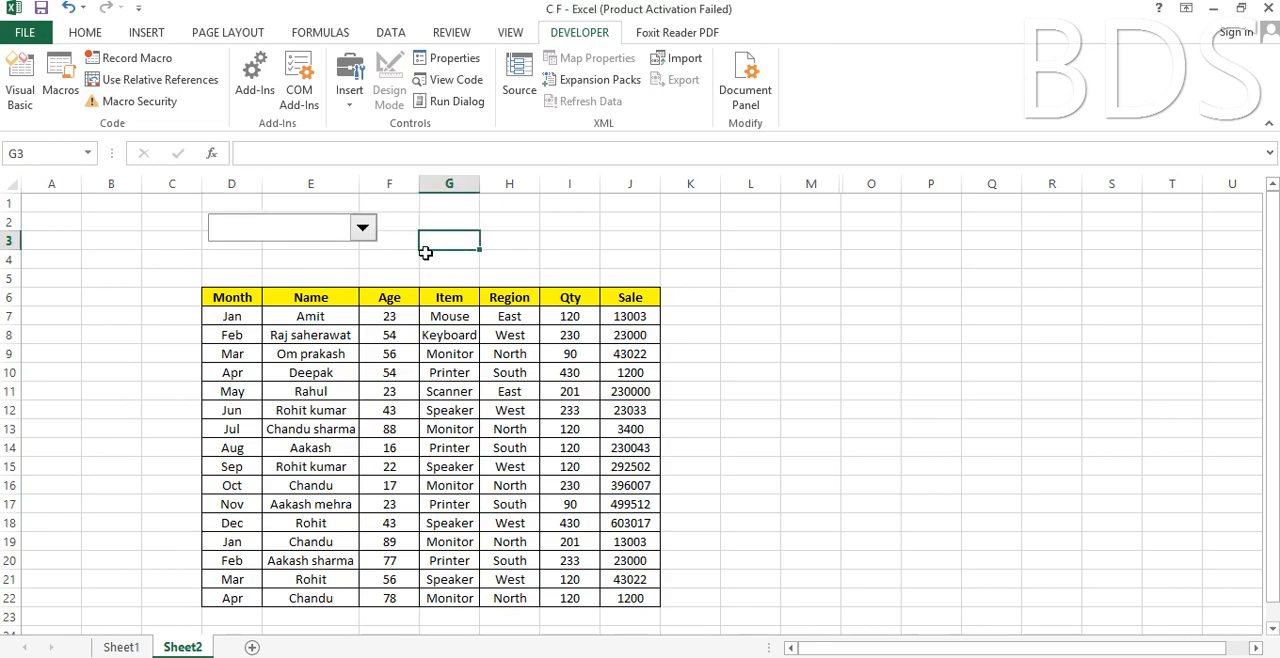
ctrl+click(316, 232)
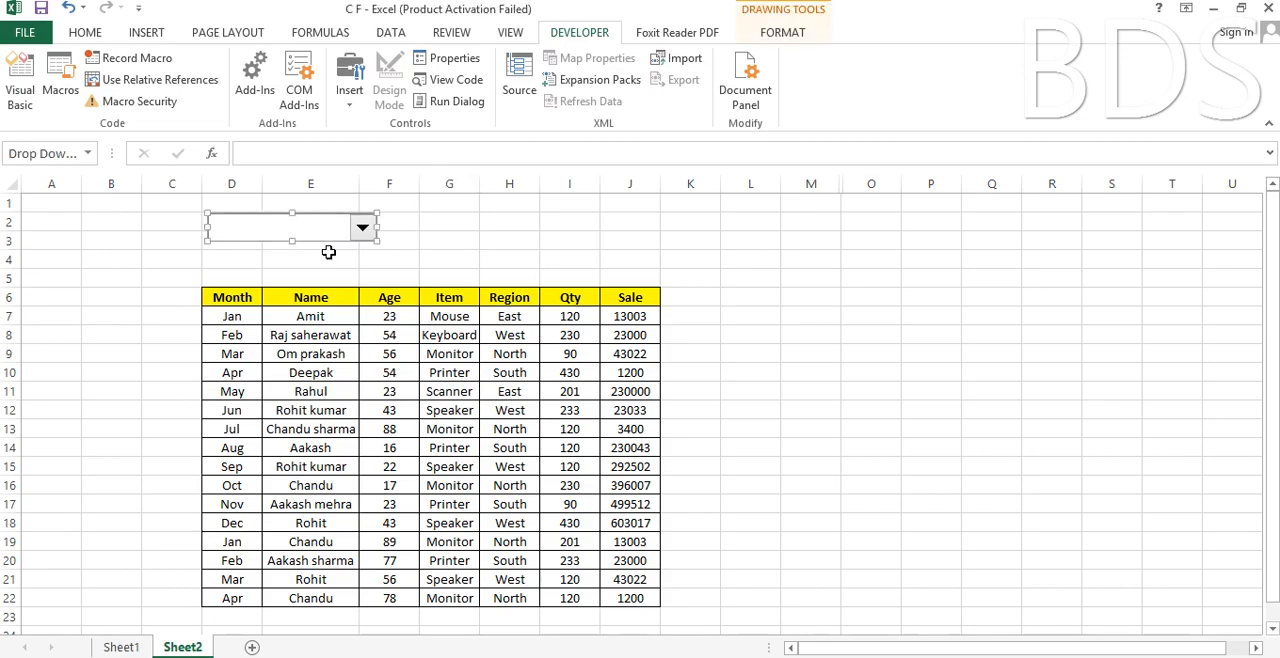
click(428, 243)
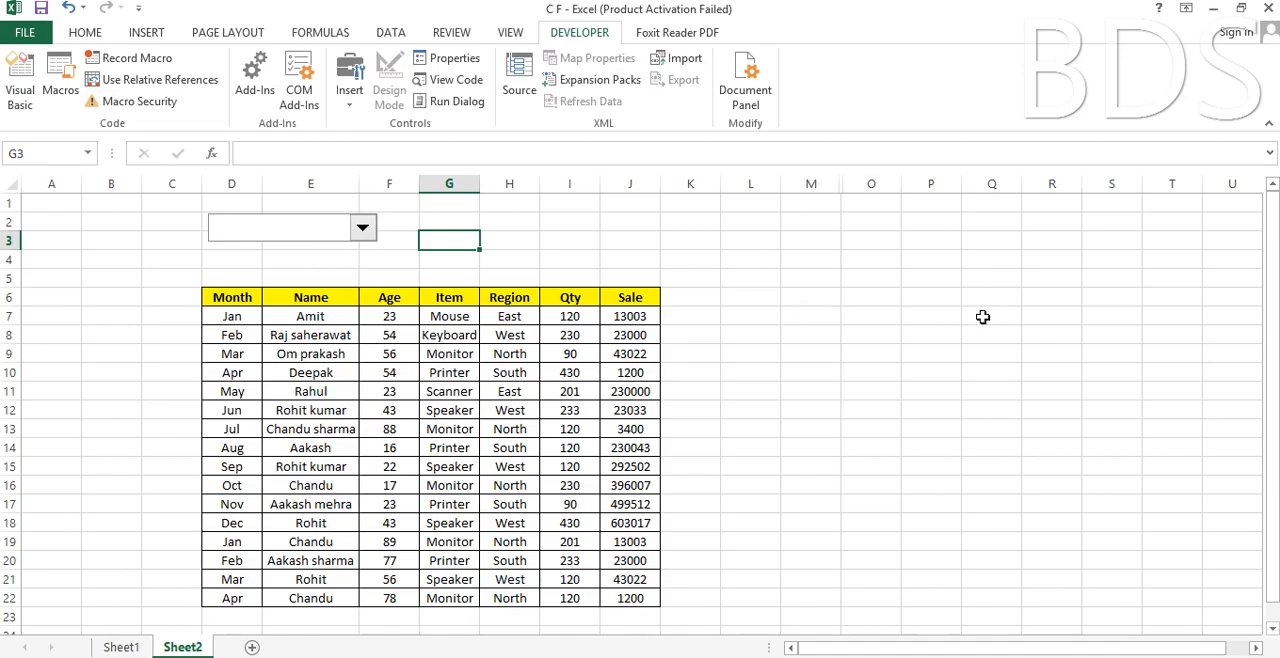
Enter JAN in cell P6 and fill the month series down to DEC in P17.
click(926, 299)
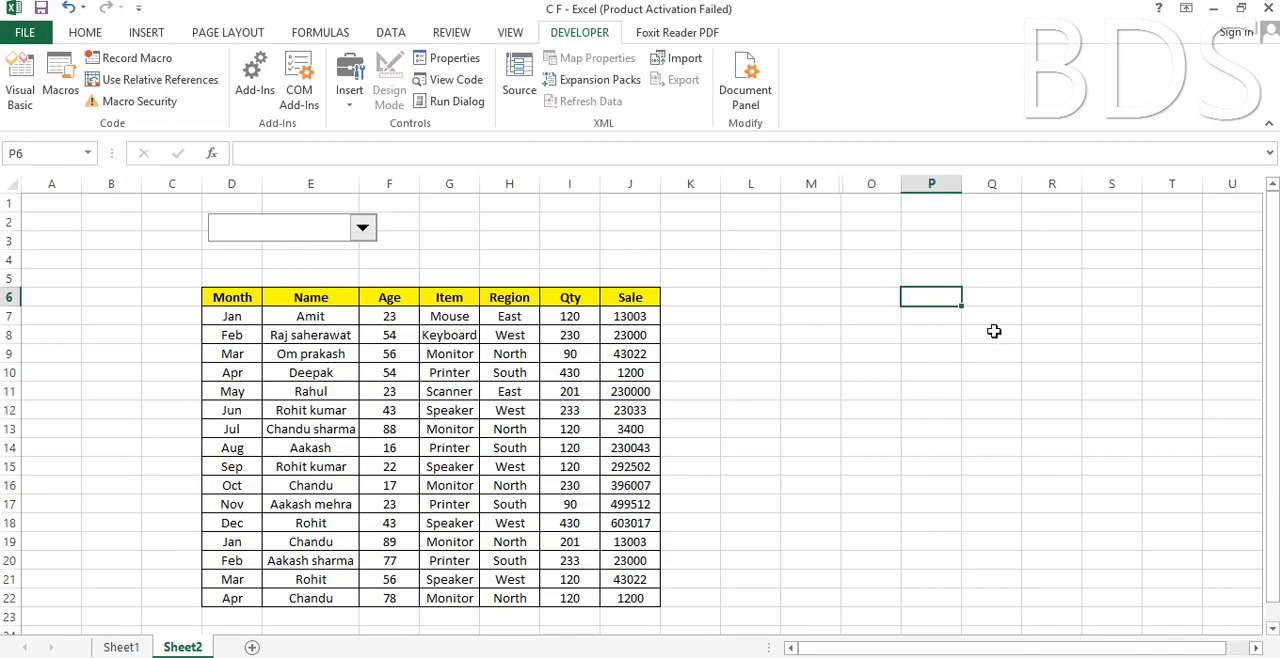
text(JAN)
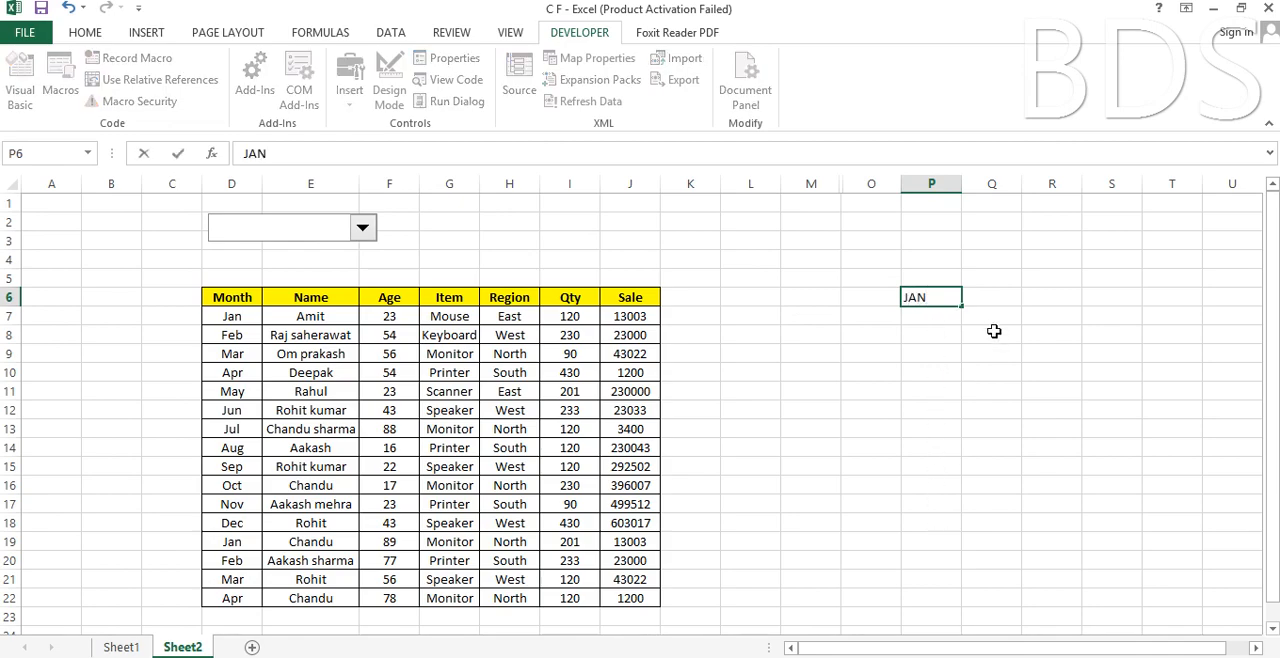
key(ctrl+Return)
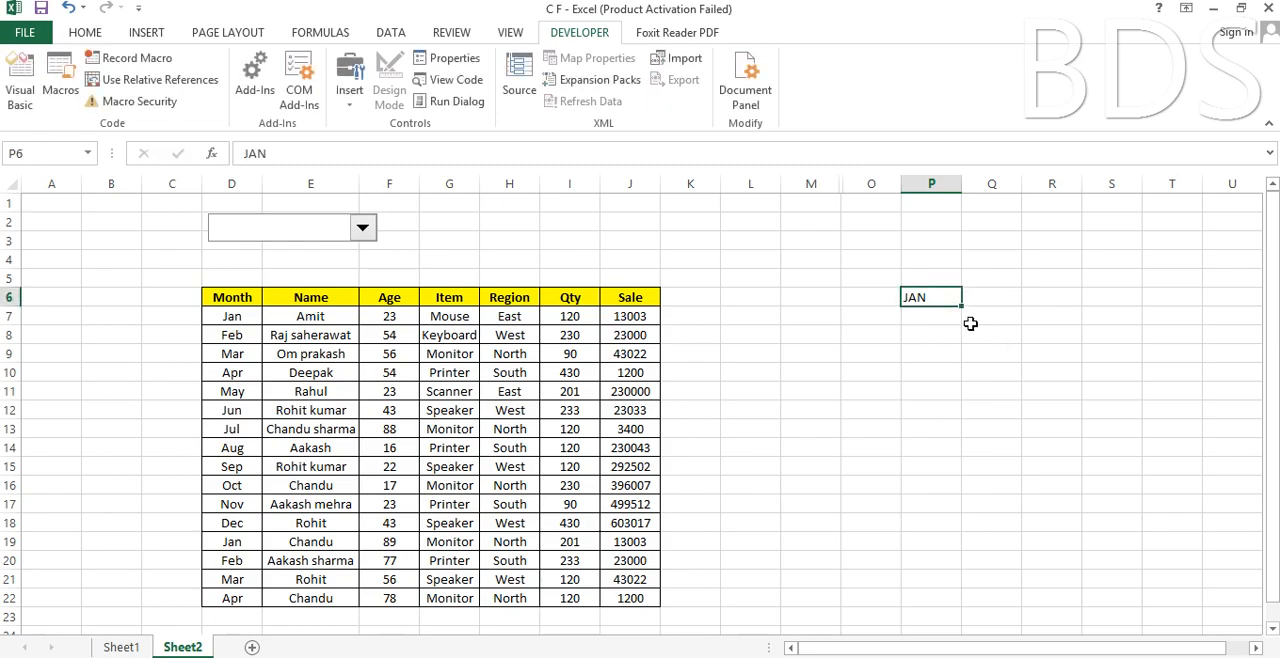
drag(962, 305, 978, 506)
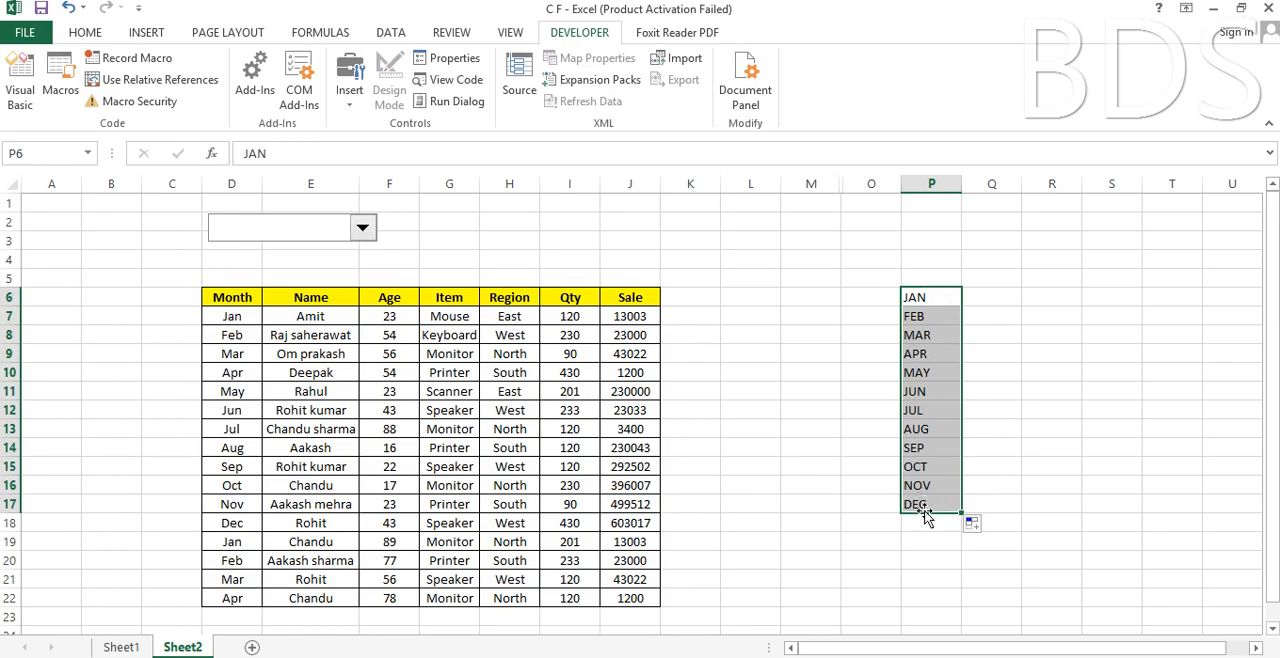
click(385, 275)
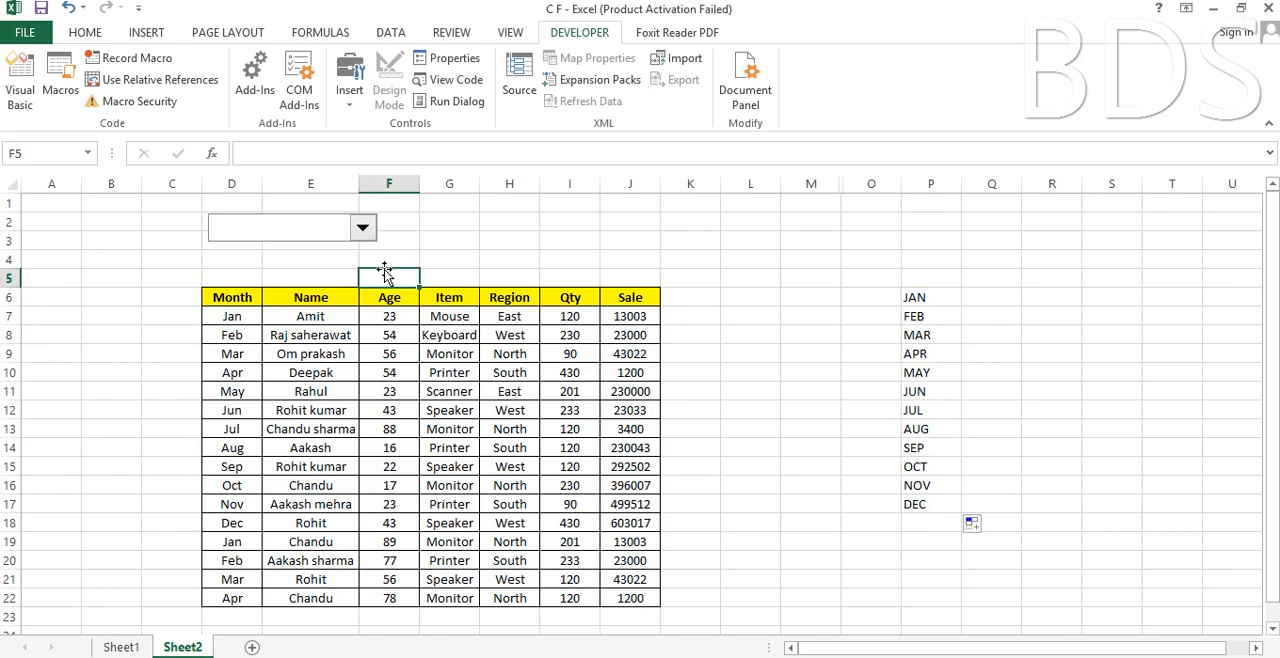
Set the combo box's input range to $P$6:$P$17 and its cell link to $A$1.
ctrl+click(305, 240)
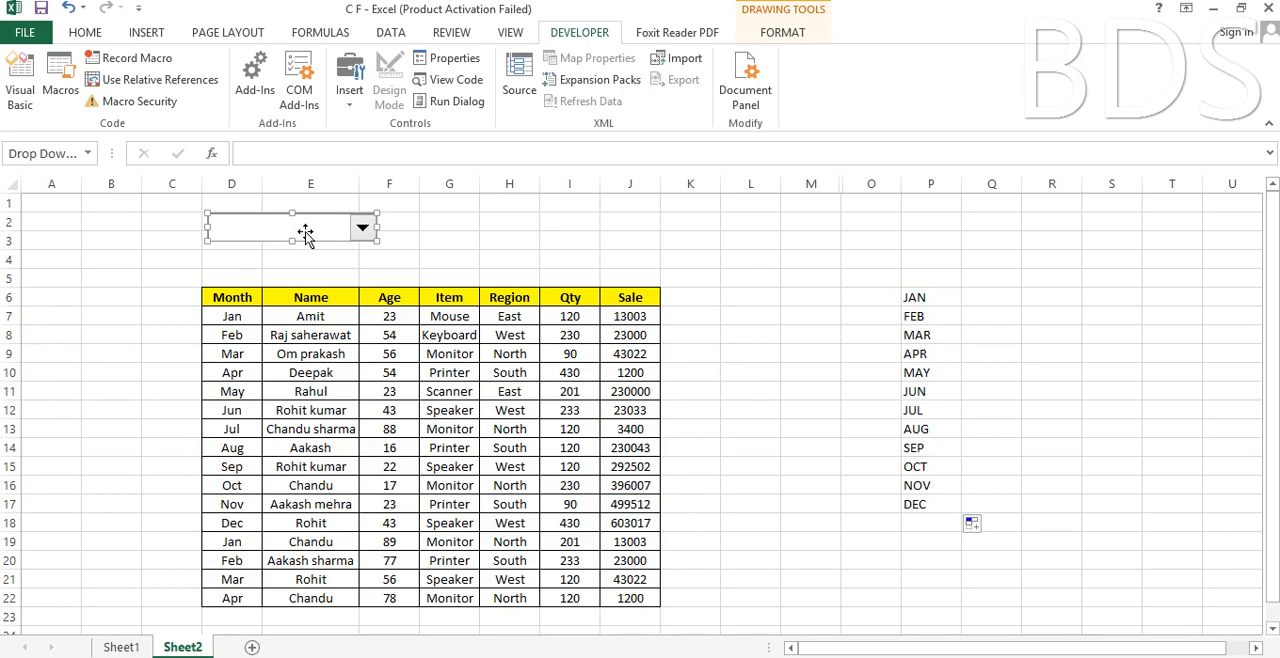
right_click(305, 232)
right_click(305, 232)
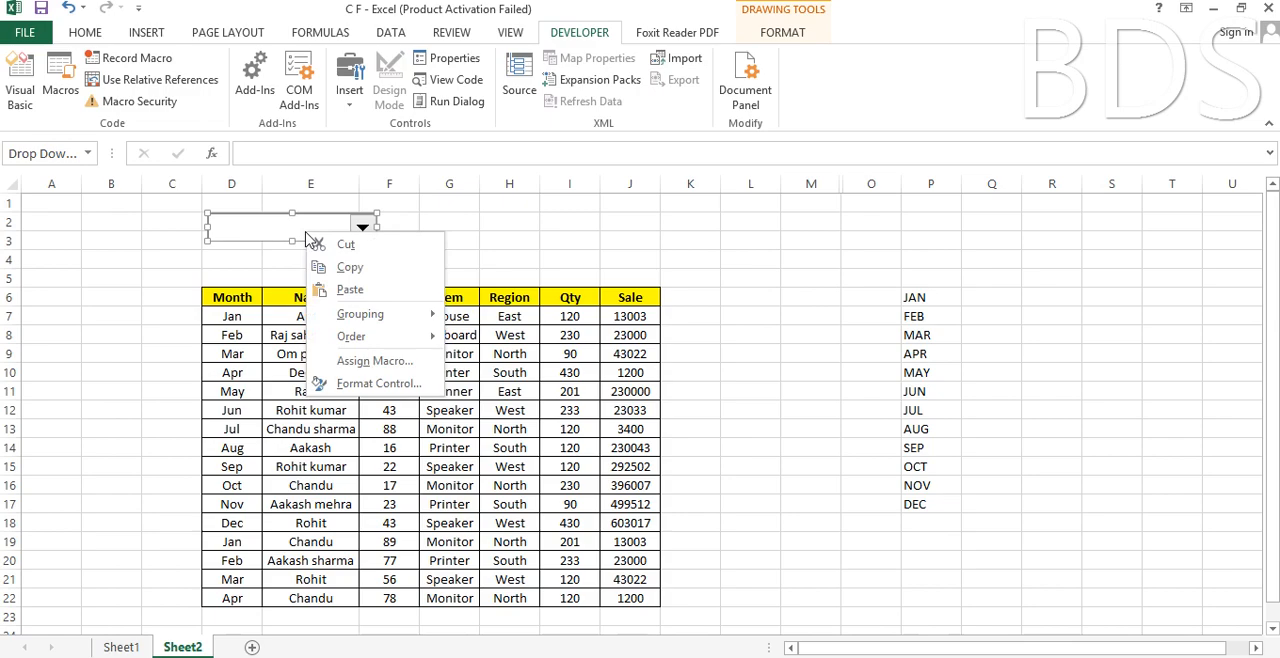
click(380, 385)
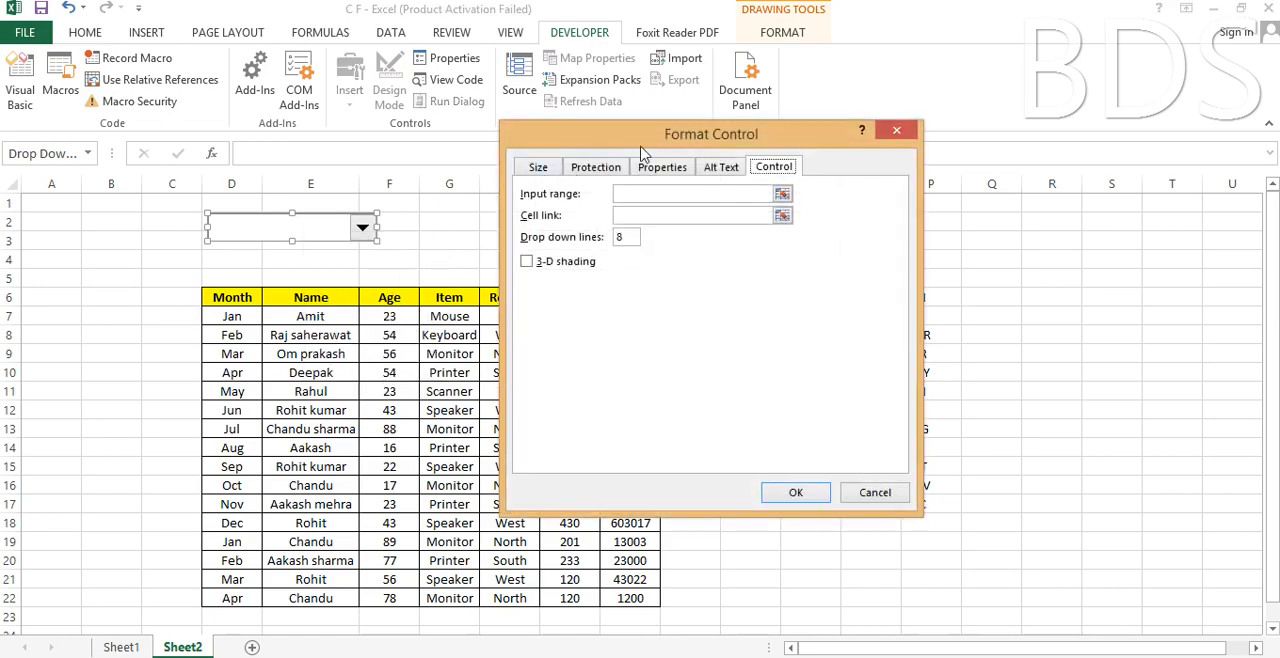
drag(652, 141, 522, 190)
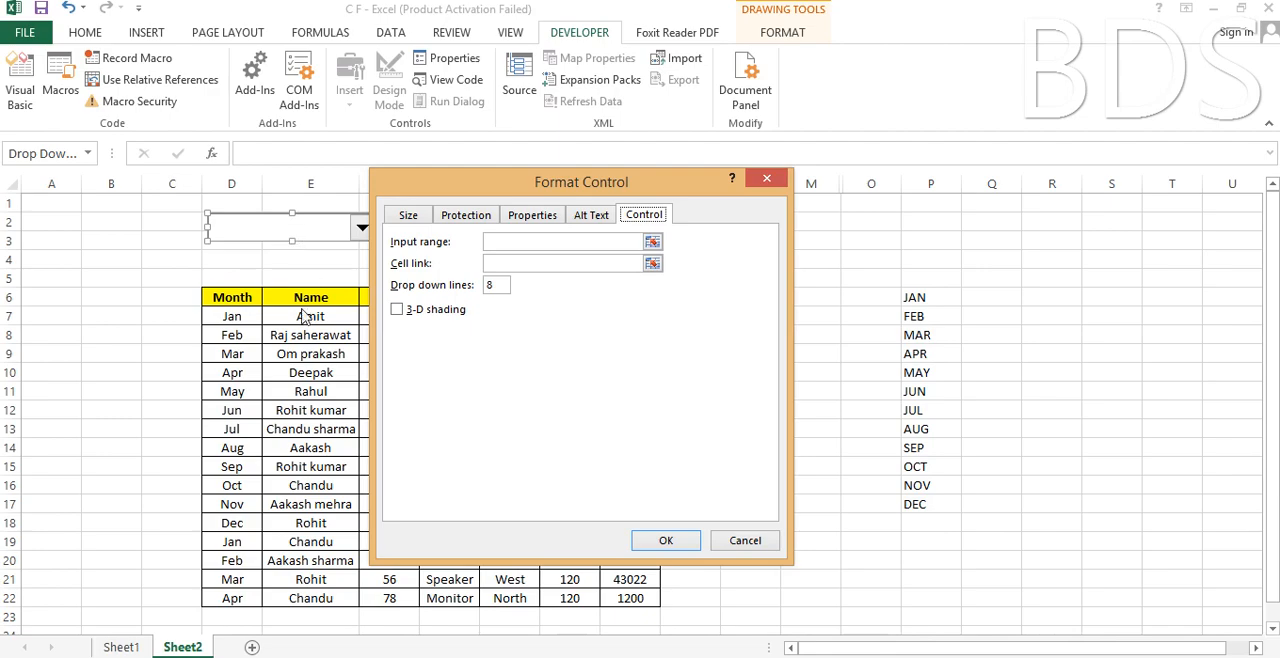
click(498, 244)
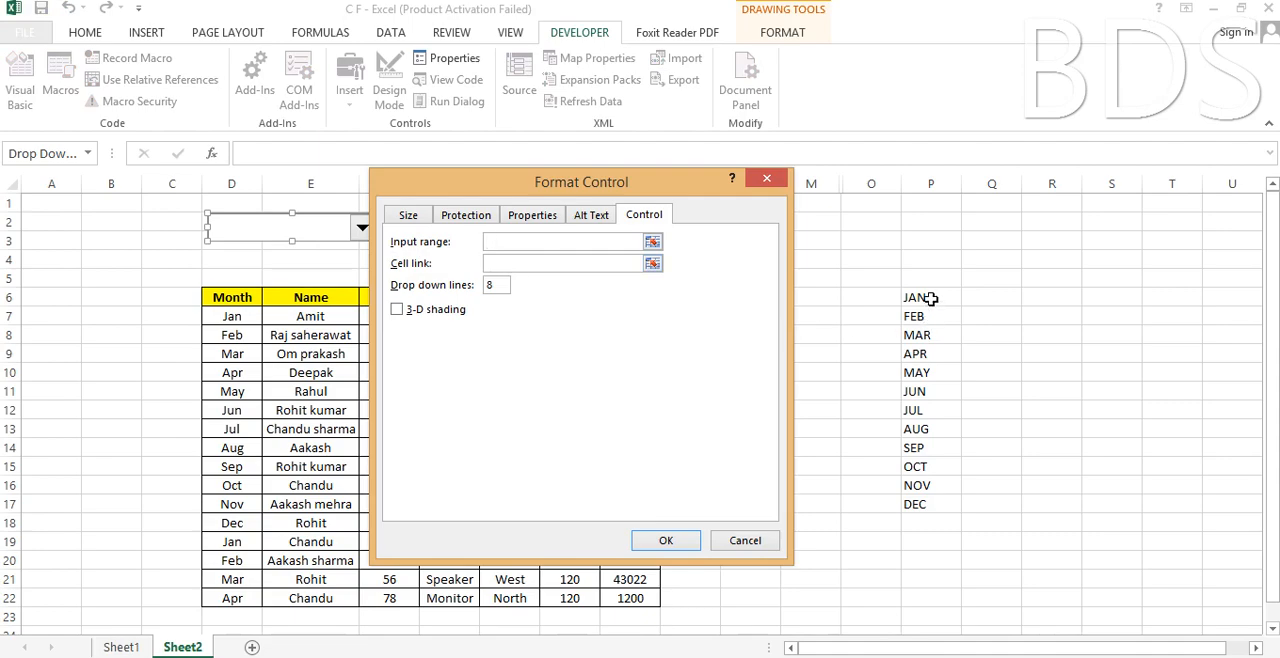
drag(930, 300, 928, 510)
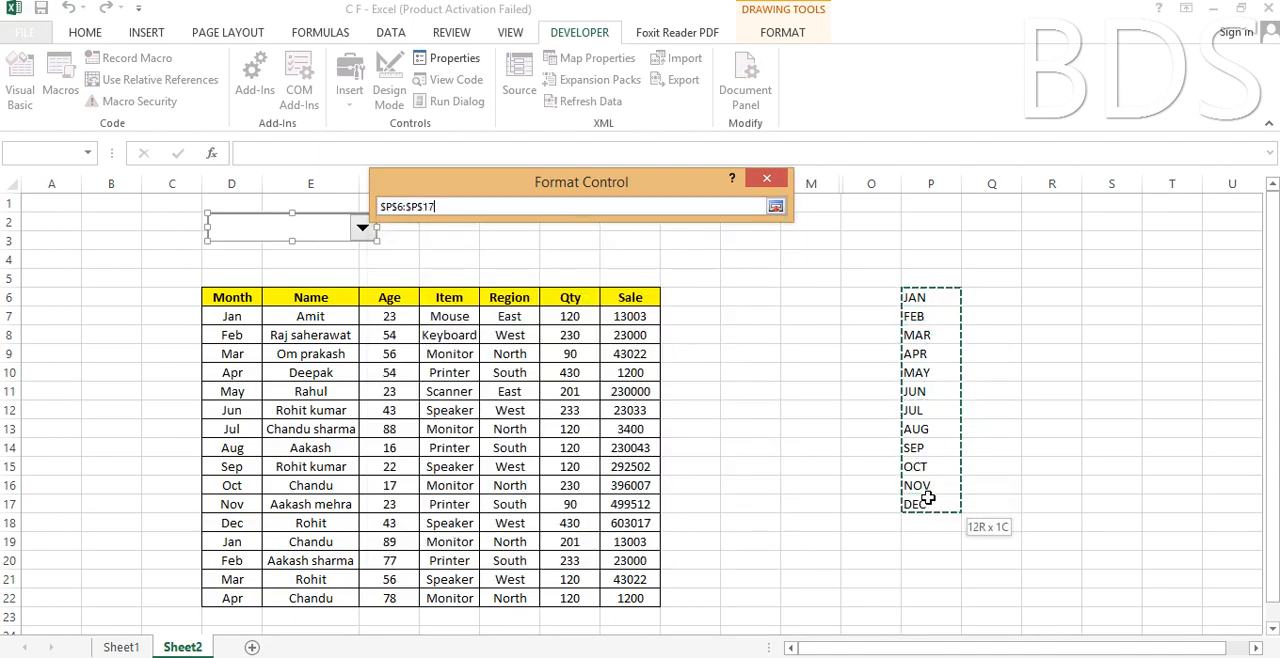
key(Return)
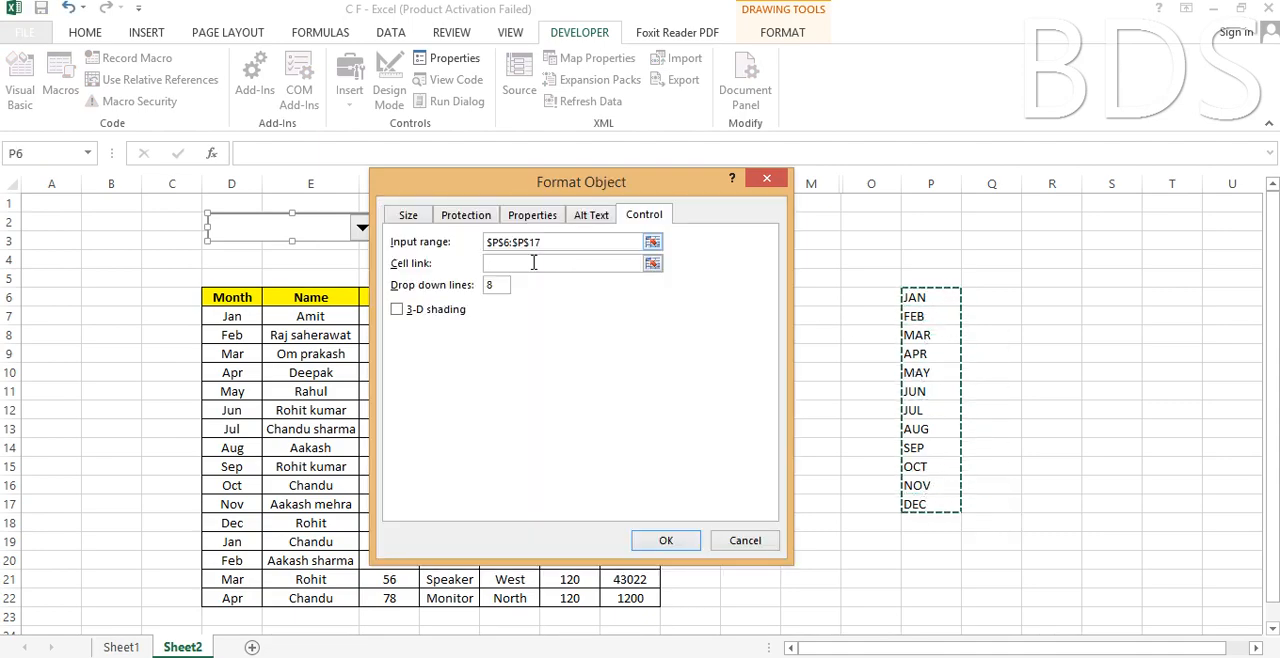
click(502, 264)
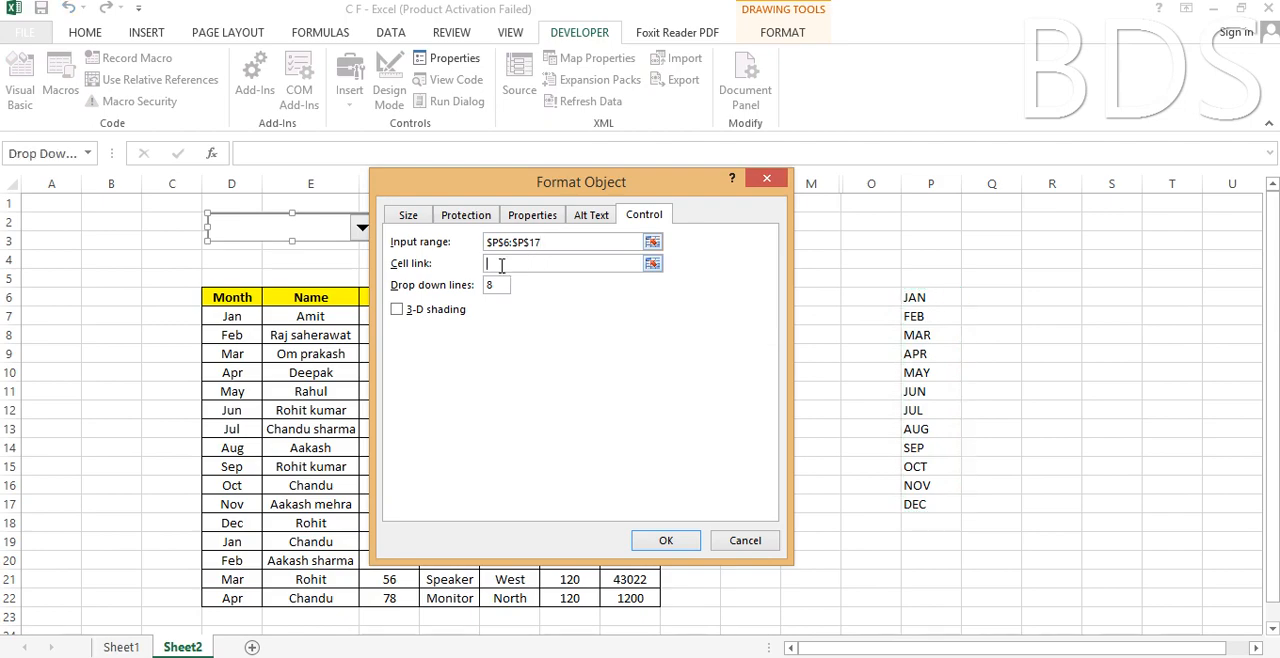
click(59, 206)
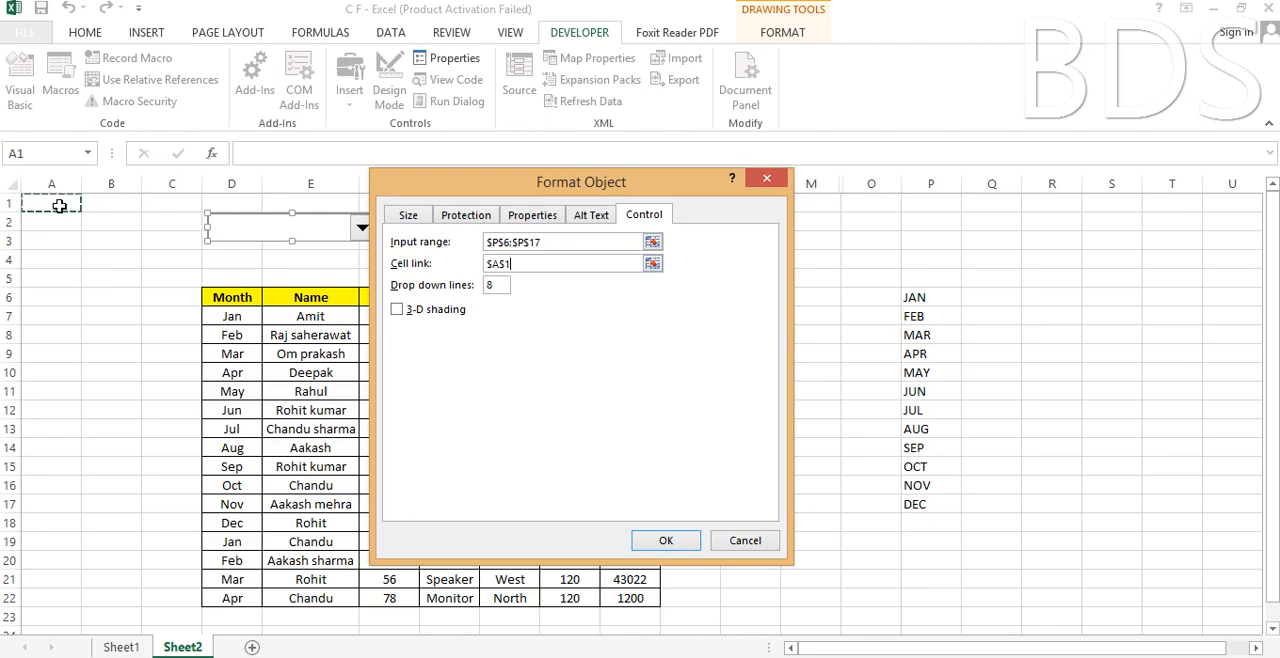
click(665, 540)
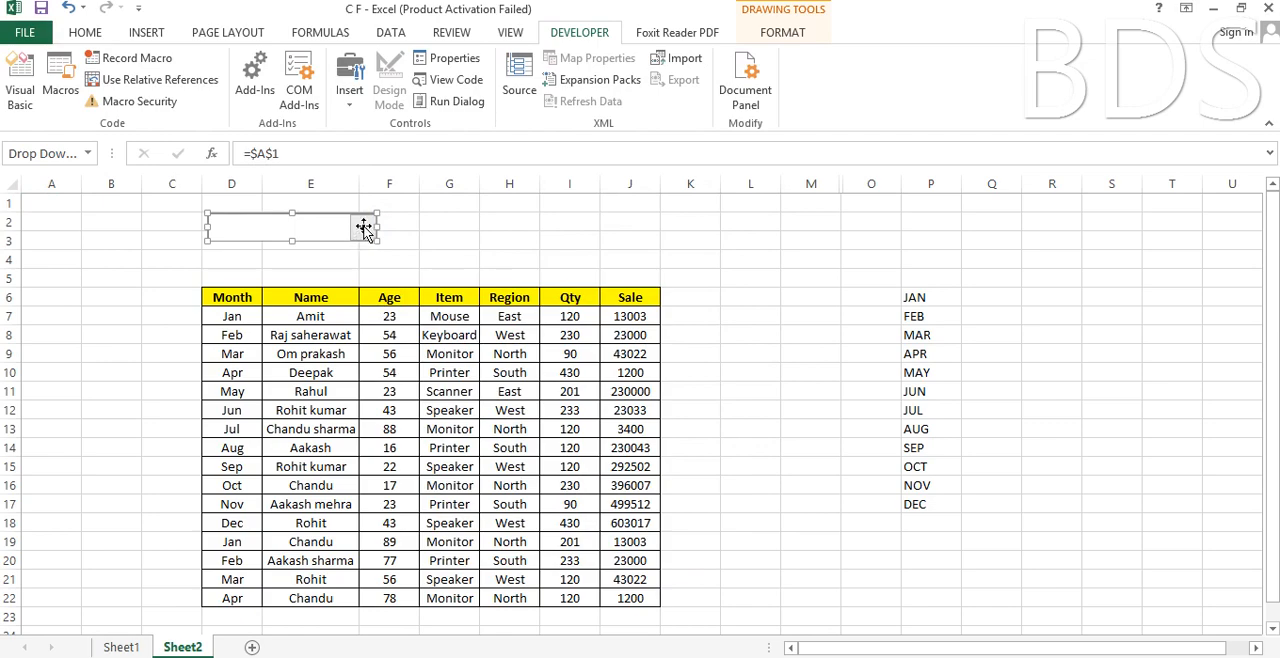
click(424, 237)
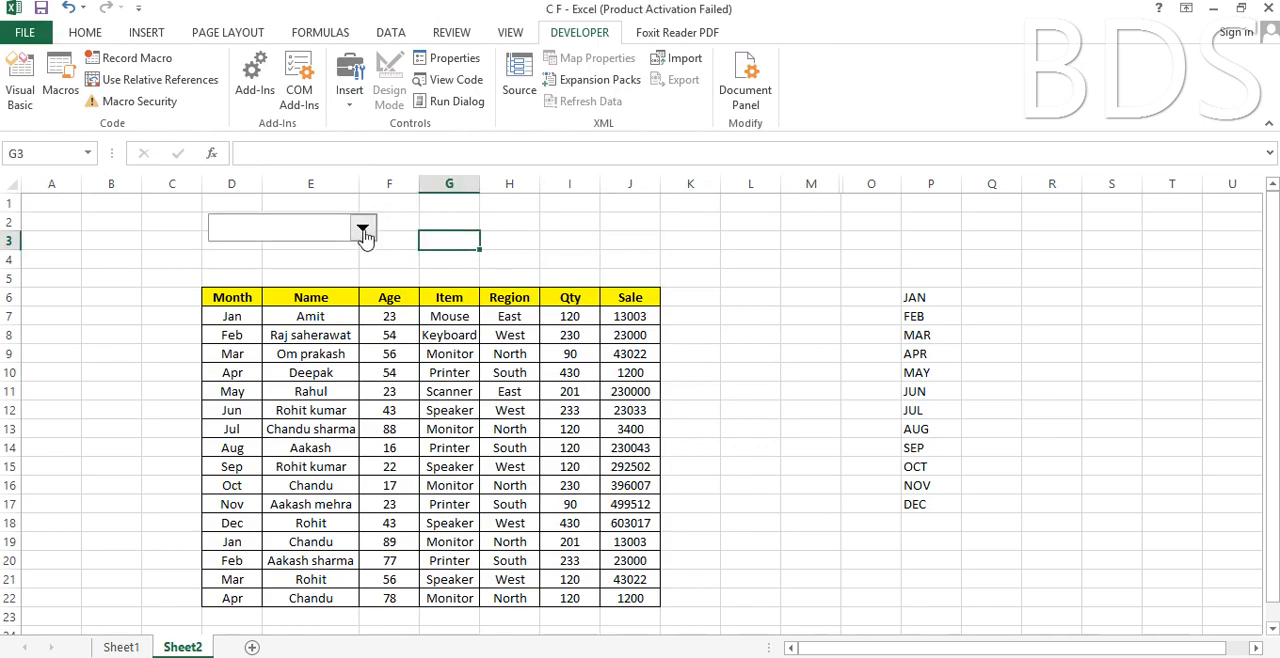
Test the combo box against linked cell A1 by choosing JAN, APR, NOV and finally FEB.
click(363, 232)
mouse_move(372, 287)
mouse_down()
mouse_move(373, 328)
mouse_move(375, 285)
mouse_up()
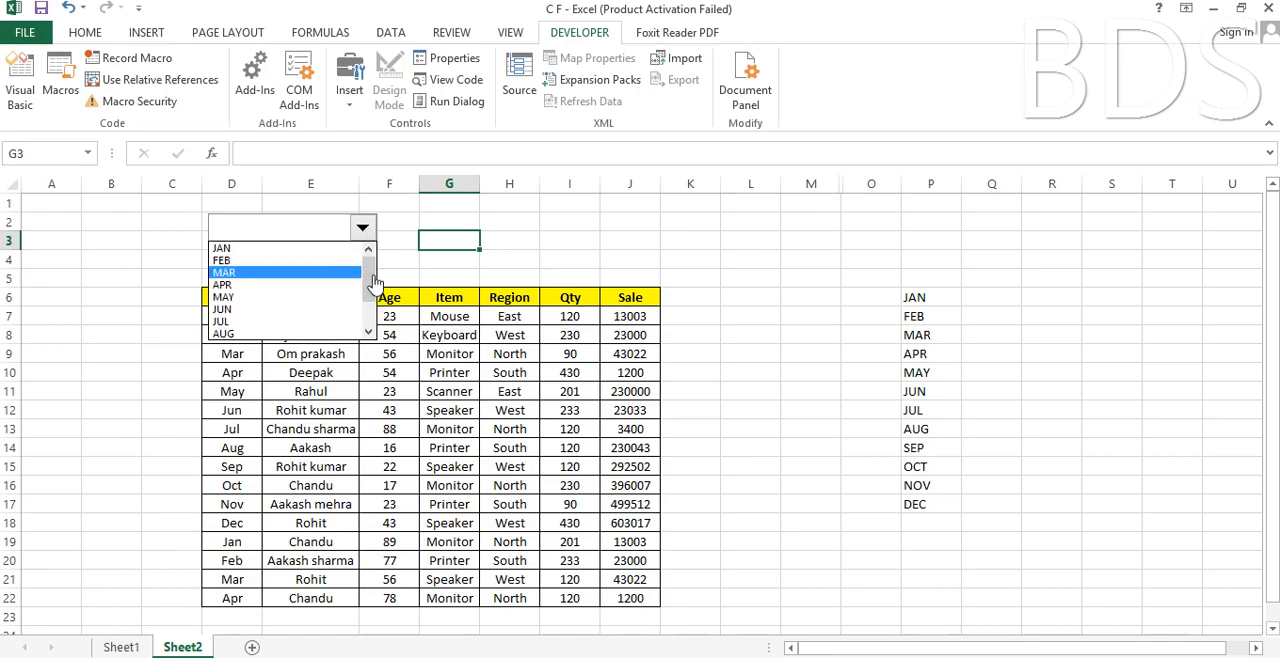
click(255, 248)
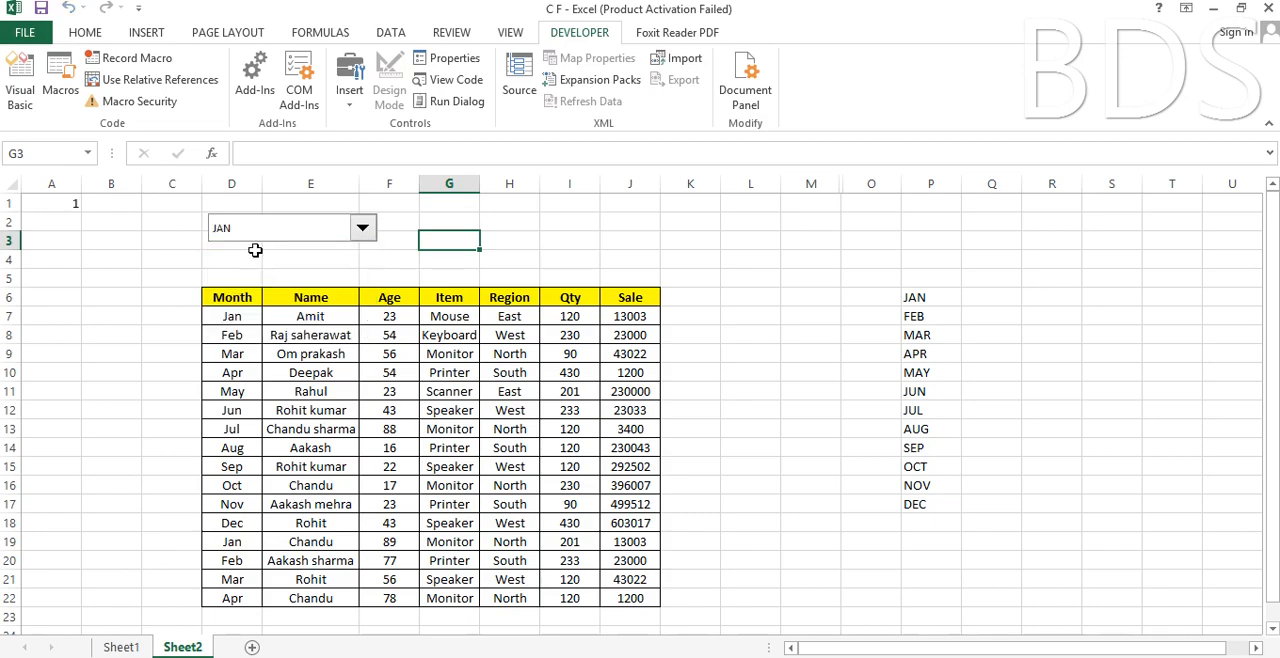
click(64, 207)
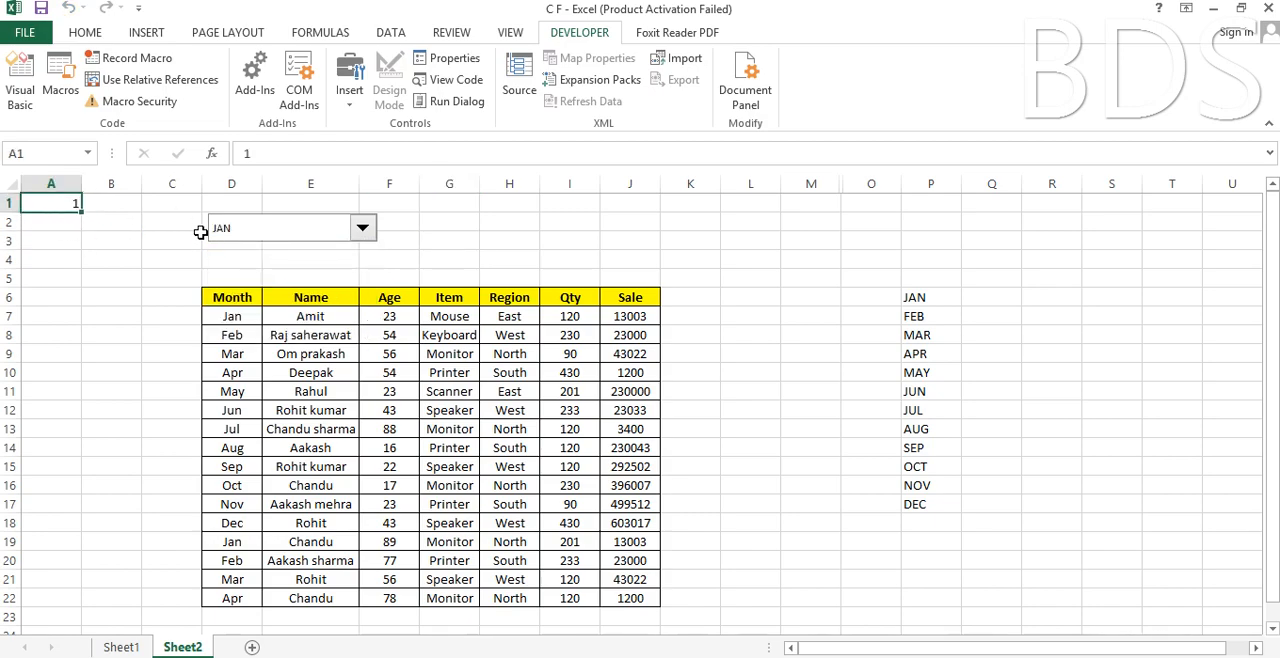
click(363, 229)
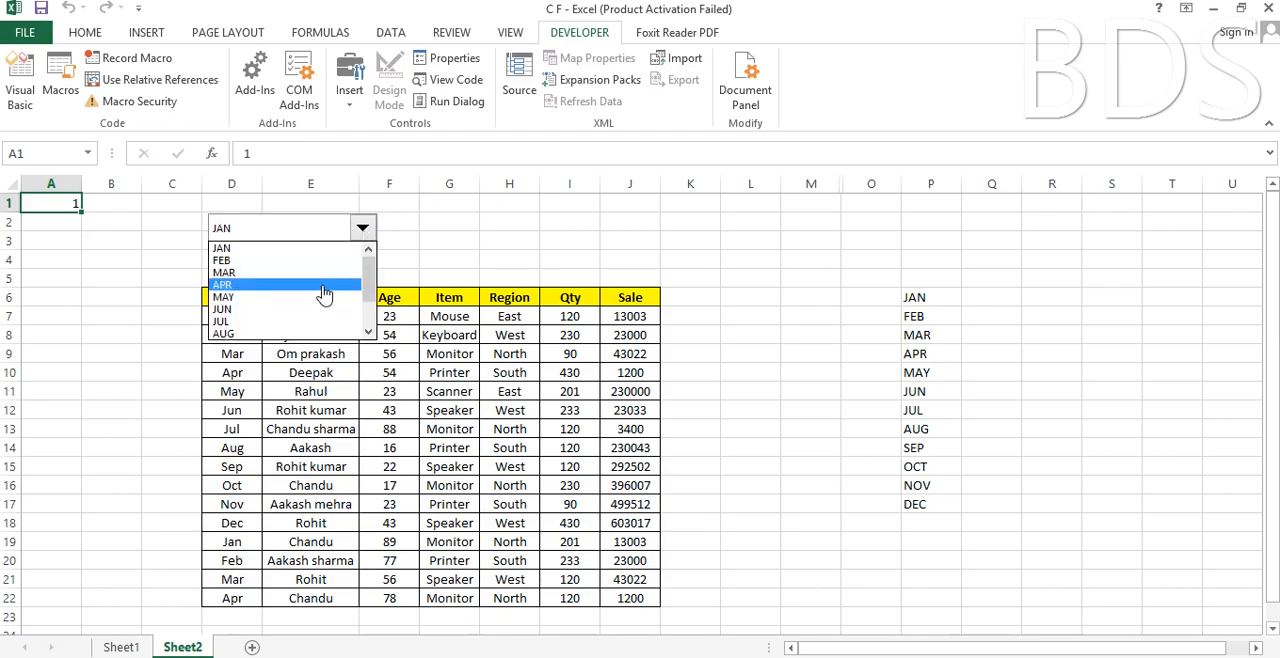
click(322, 284)
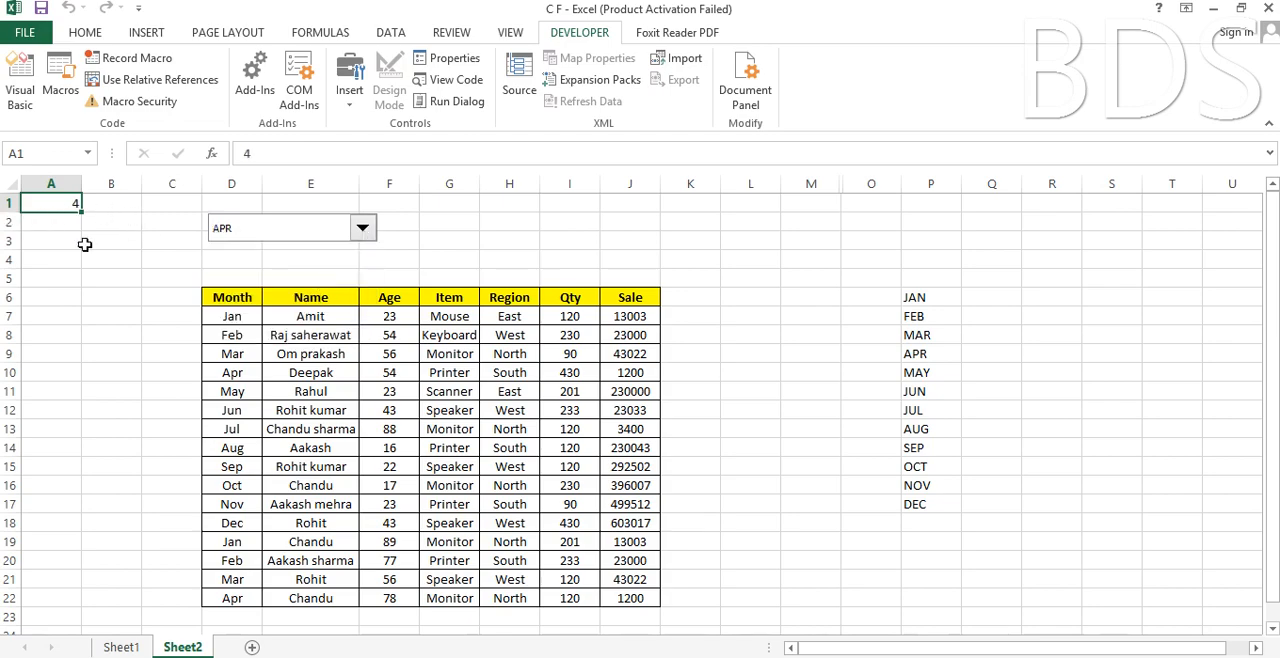
click(363, 229)
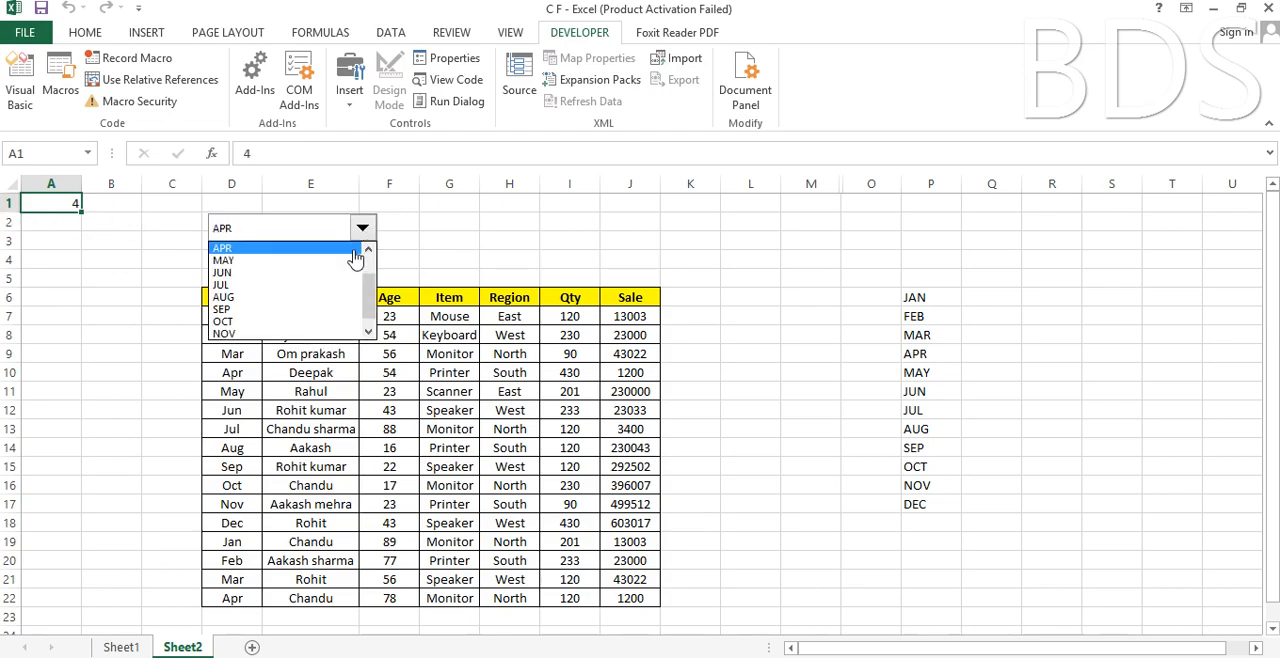
click(290, 335)
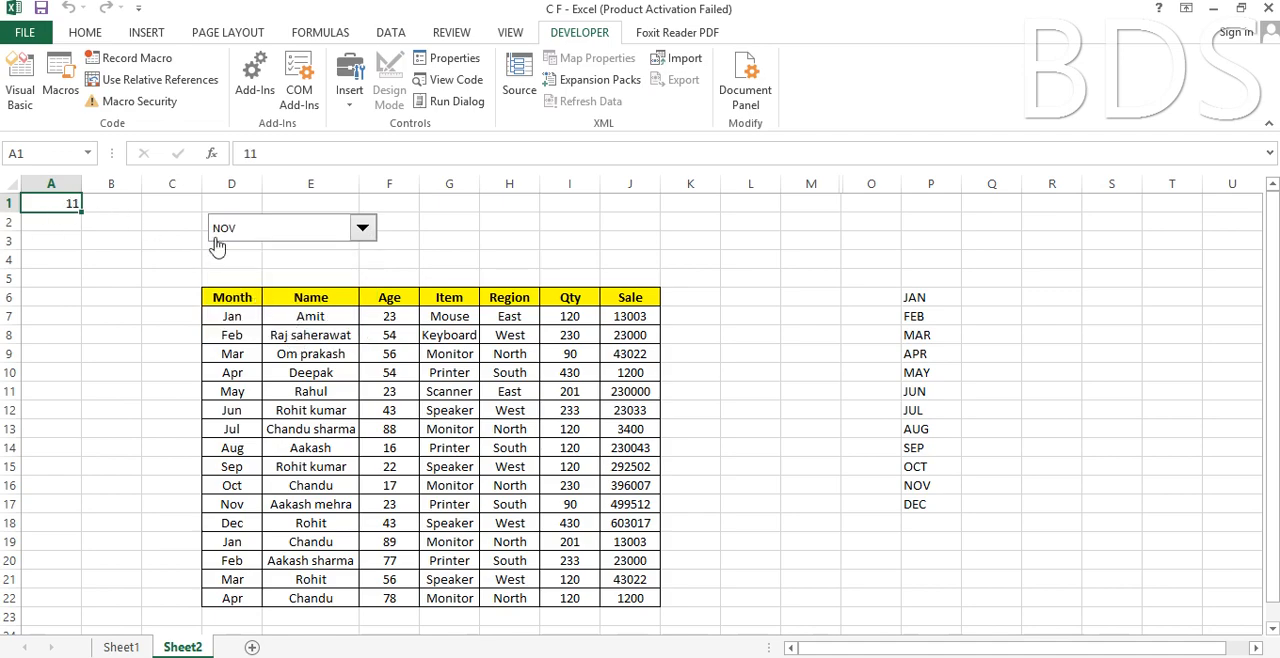
click(363, 229)
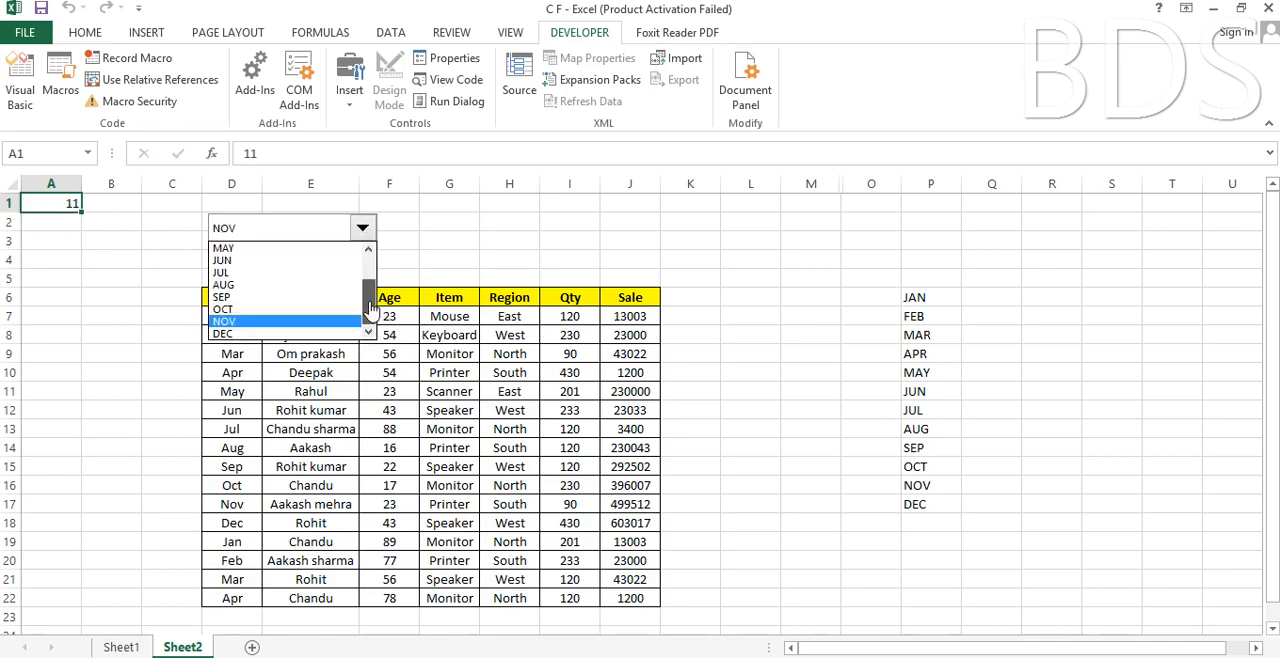
drag(368, 312, 370, 270)
click(287, 262)
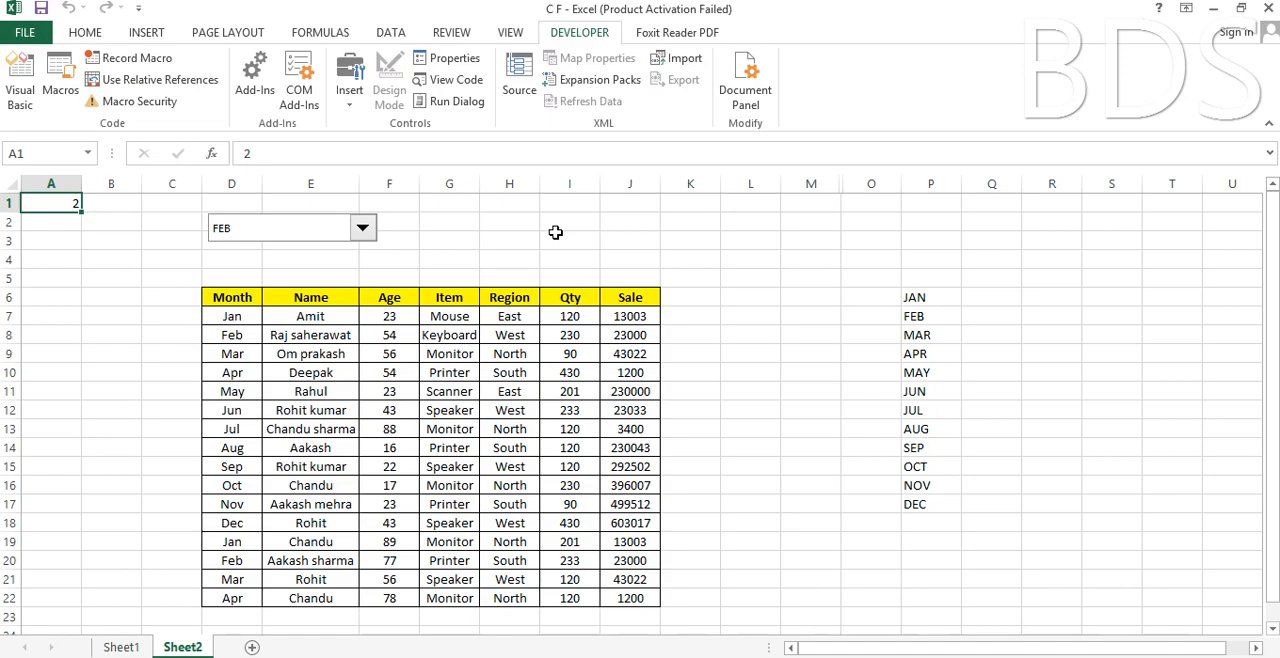
Duplicate the combo box and place the copy level with the original, above the table's Region to Sale columns.
ctrl+click(310, 242)
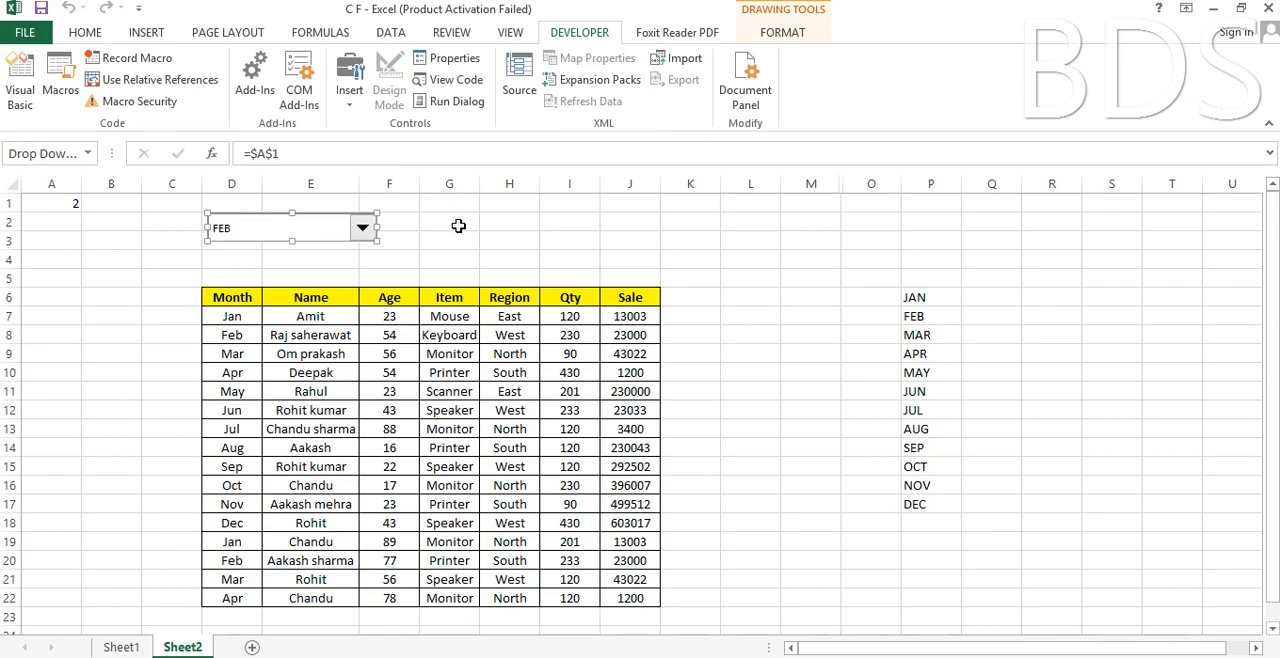
key(ctrl+d)
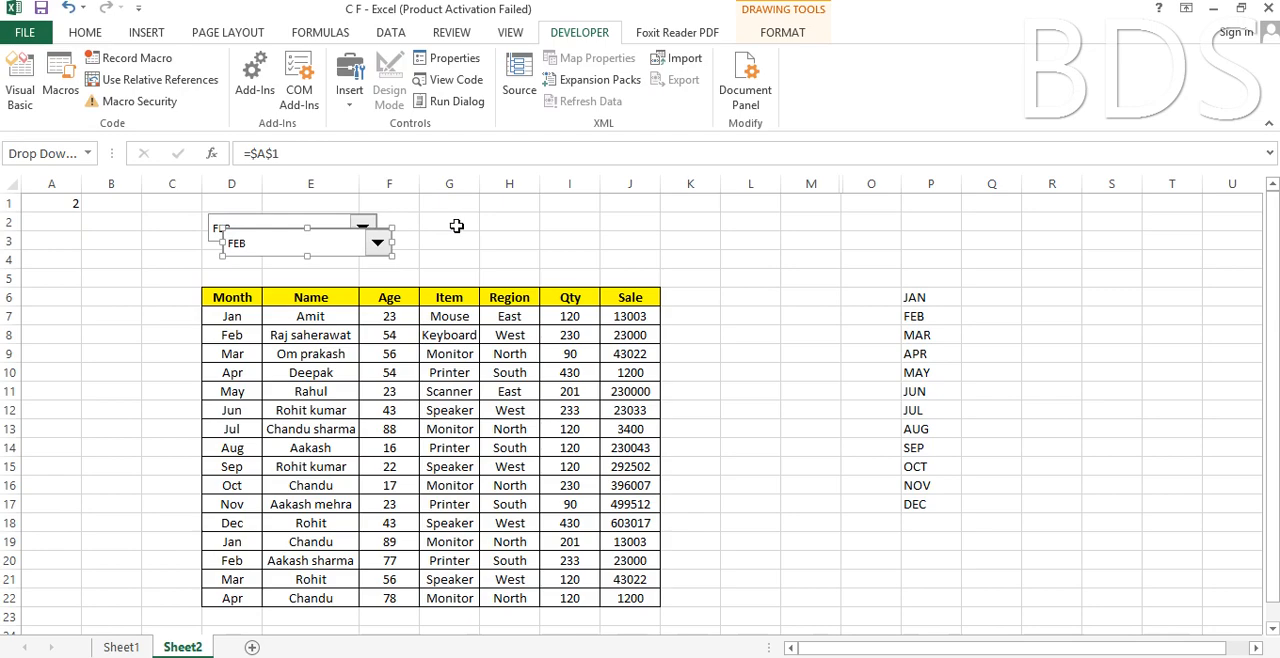
drag(345, 250, 597, 236)
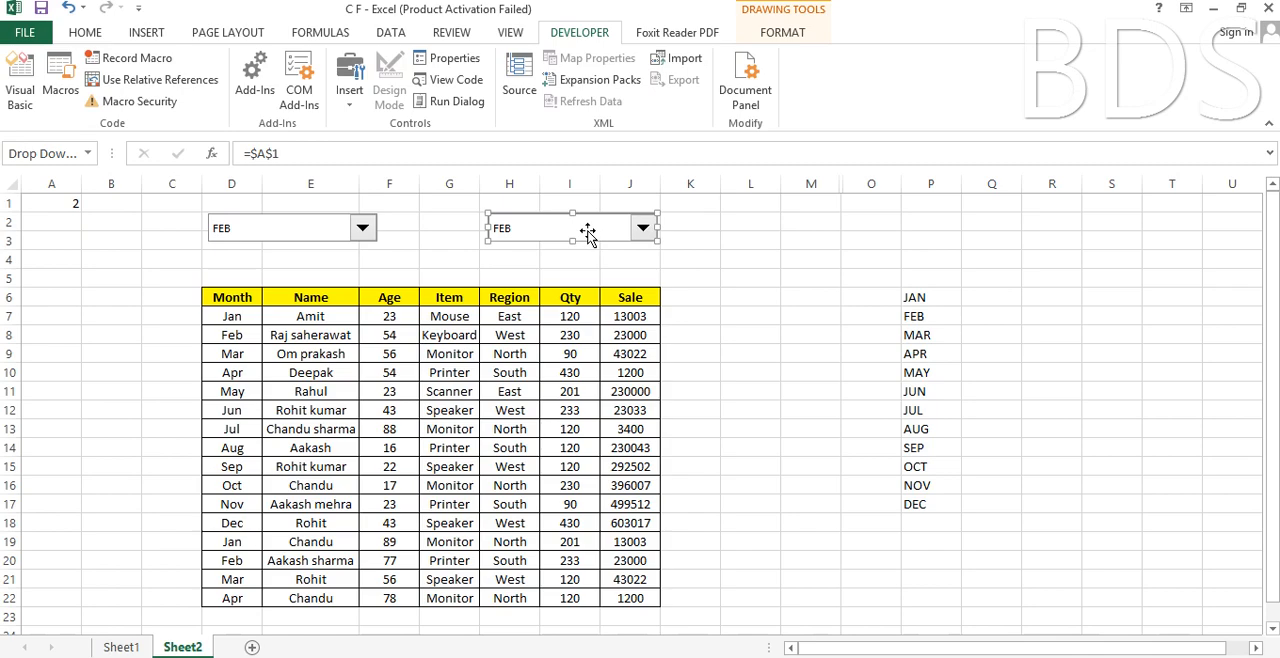
Change the duplicated combo box's cell link to $B$1, keeping the input range $P$6:$P$17.
right_click(588, 233)
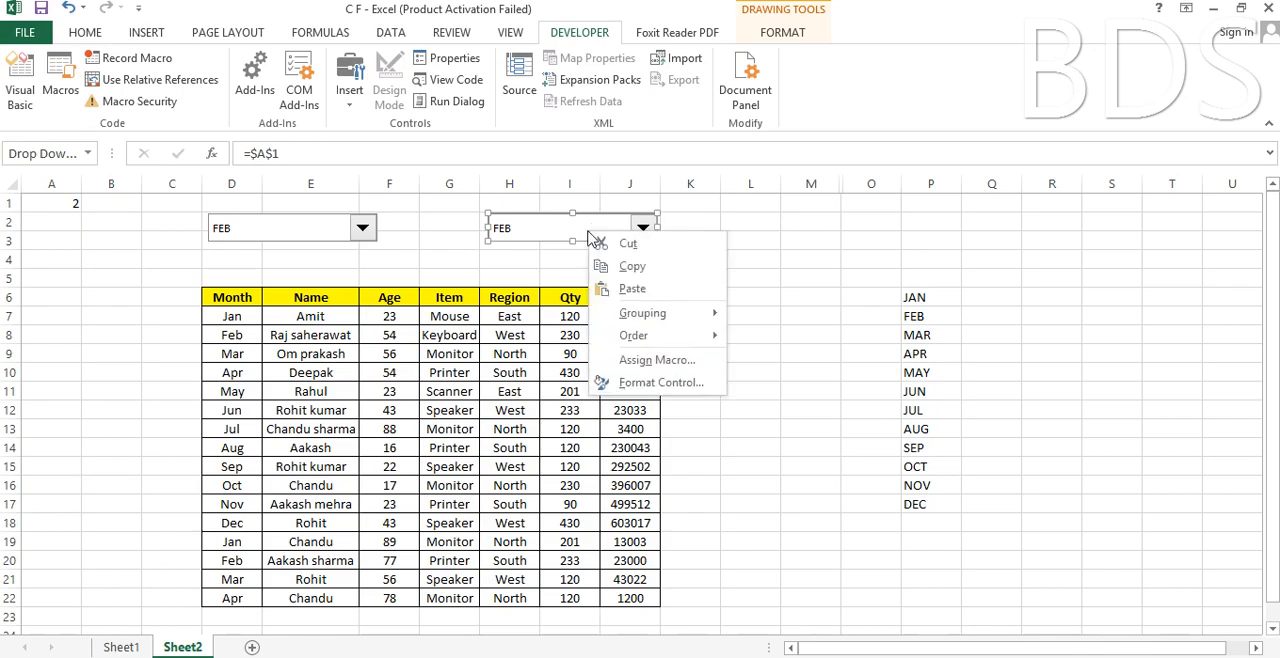
click(624, 387)
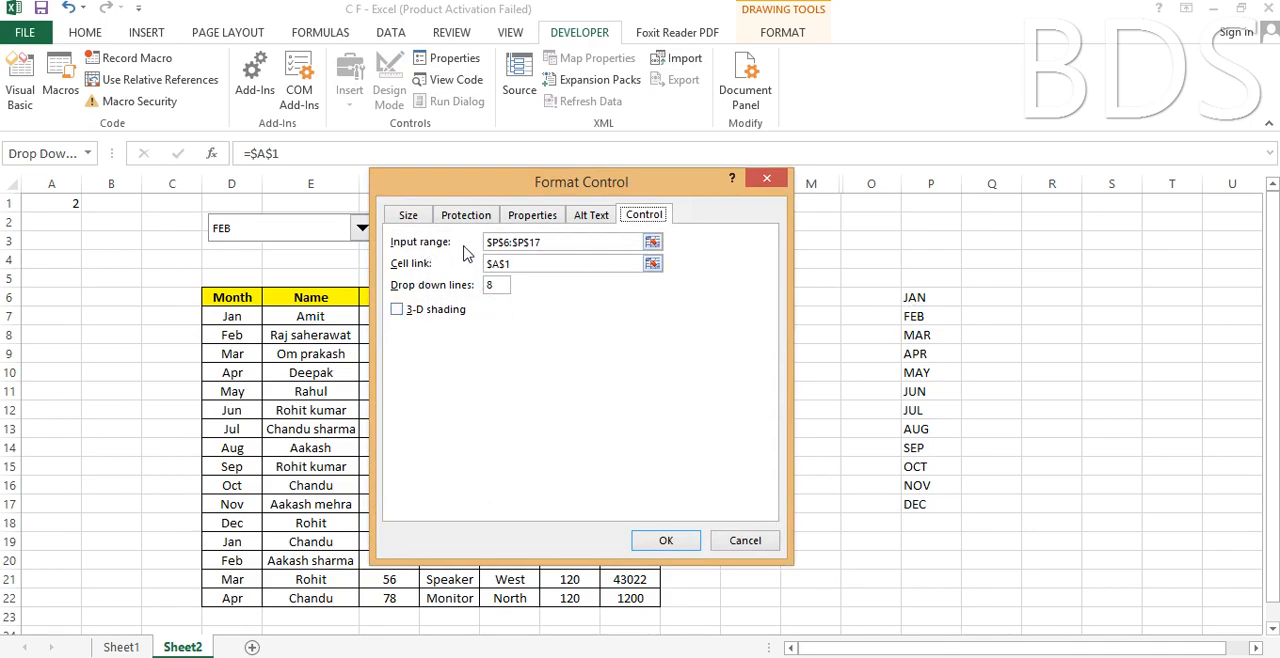
click(549, 242)
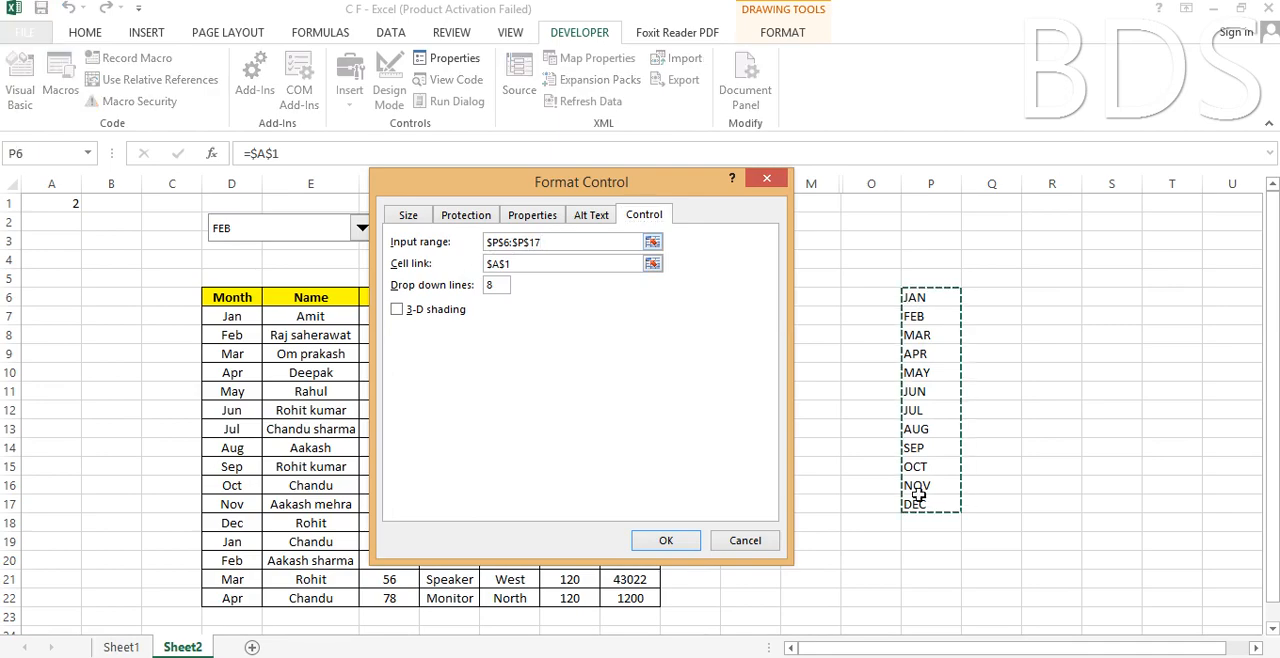
click(527, 264)
key(BackSpace)
key(BackSpace)
key(BackSpace)
key(BackSpace)
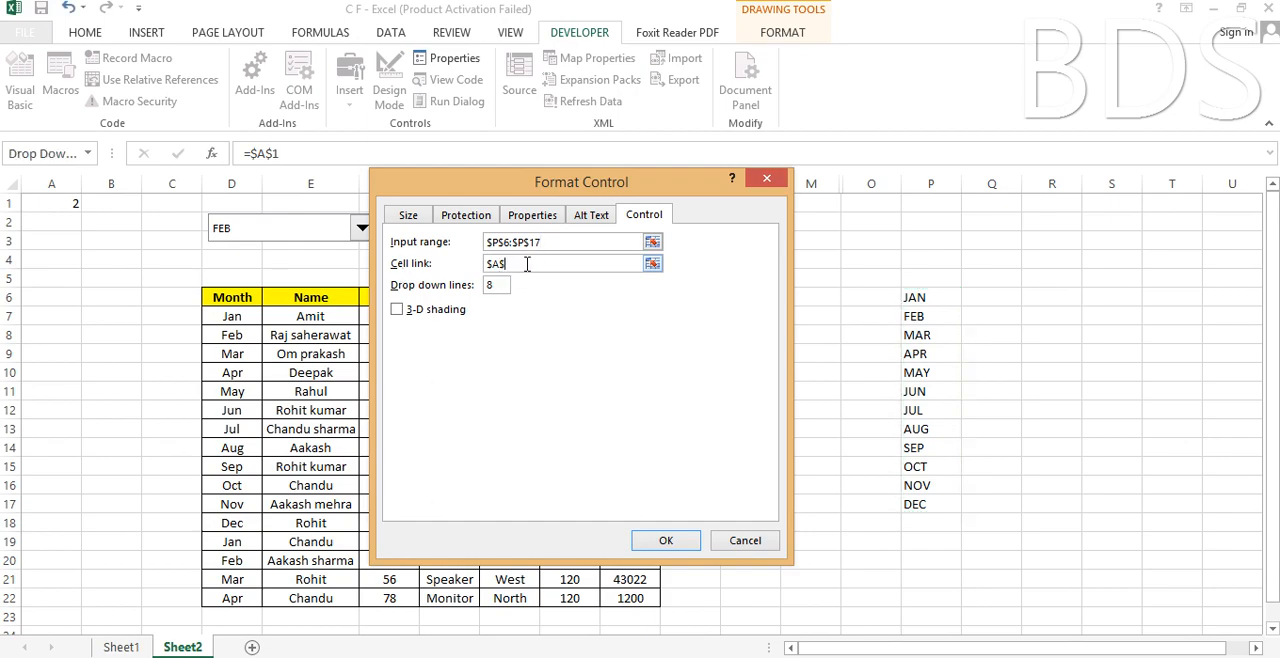
click(110, 205)
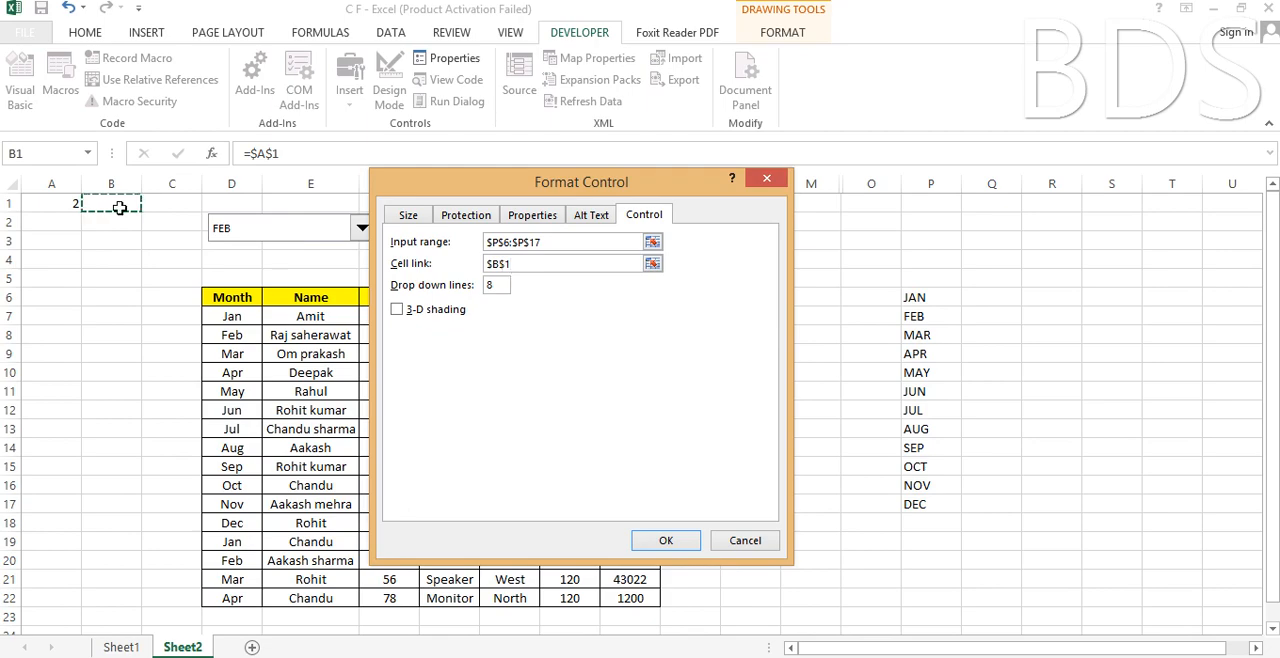
click(666, 540)
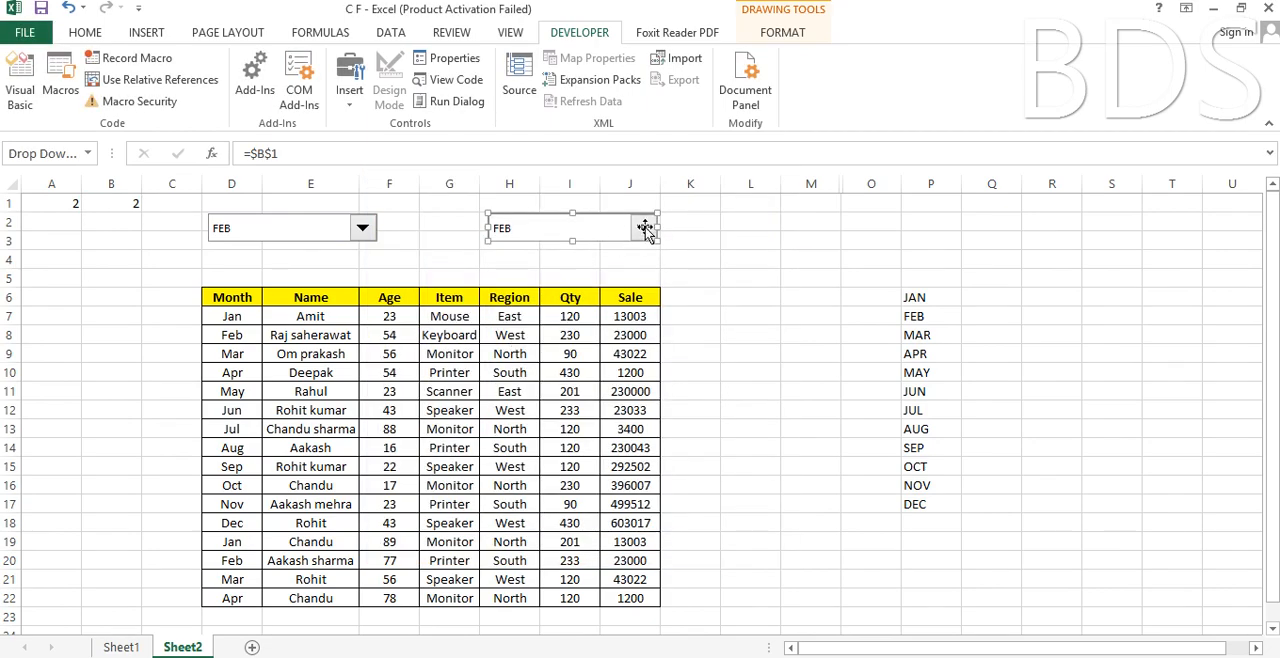
click(700, 258)
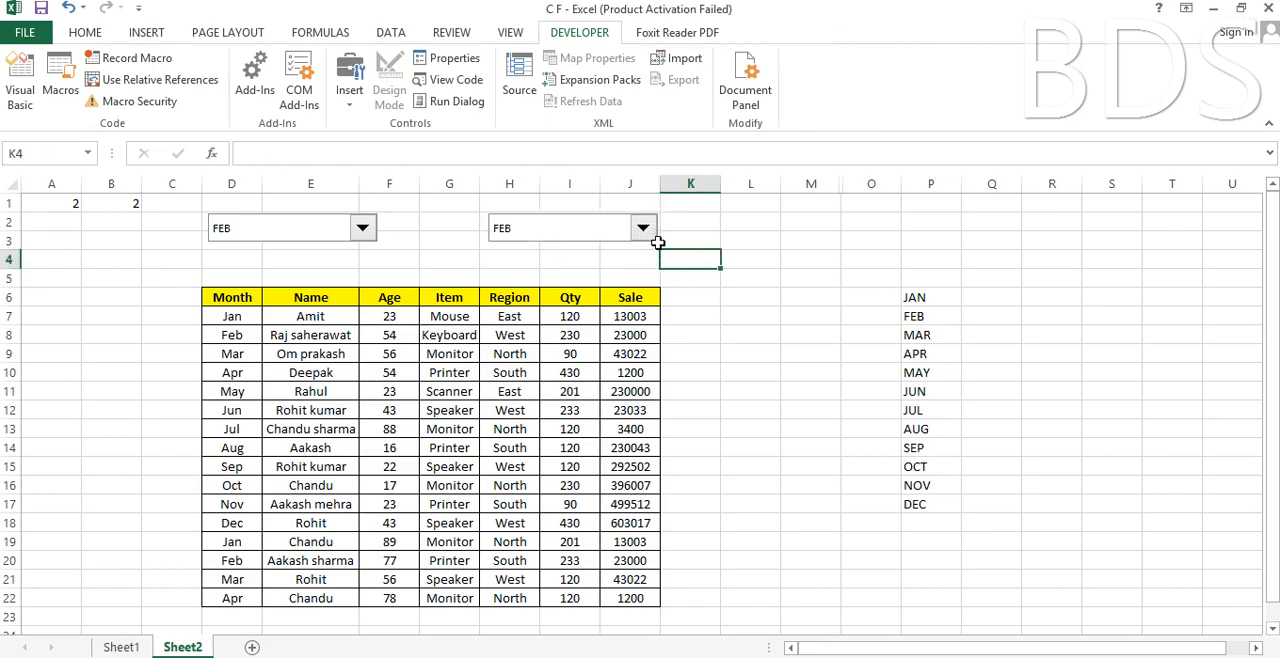
Test the second combo box by choosing MAY and checking its linked cell B1.
click(644, 228)
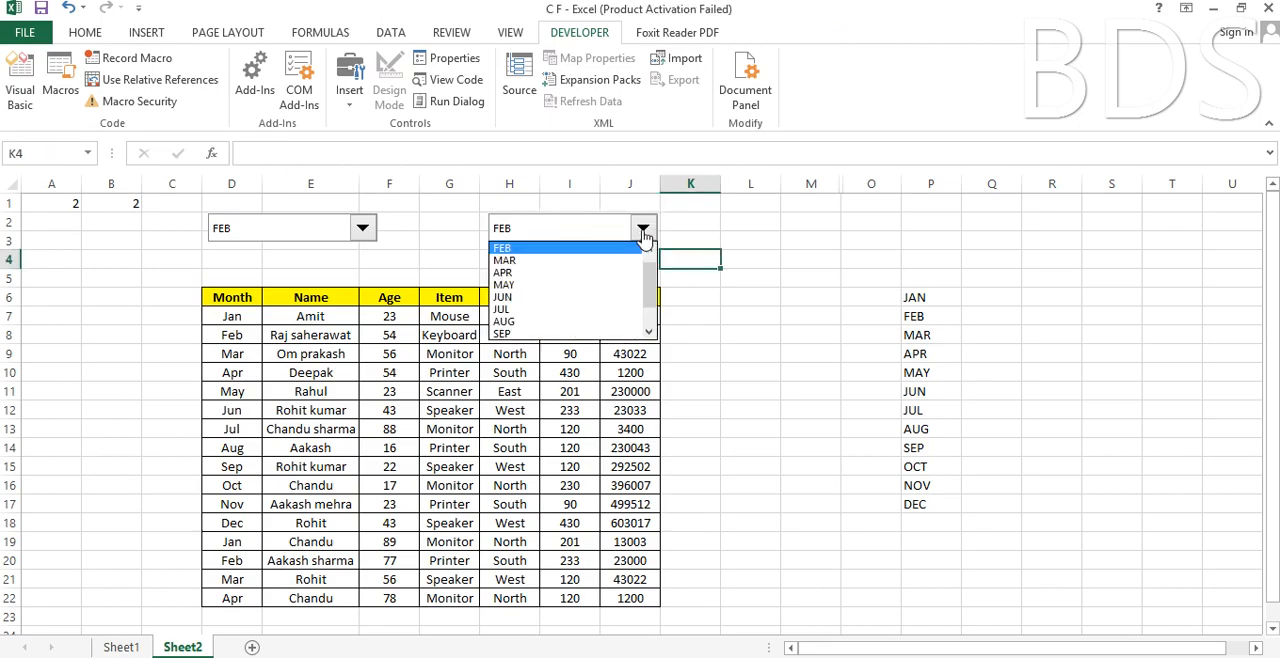
click(587, 287)
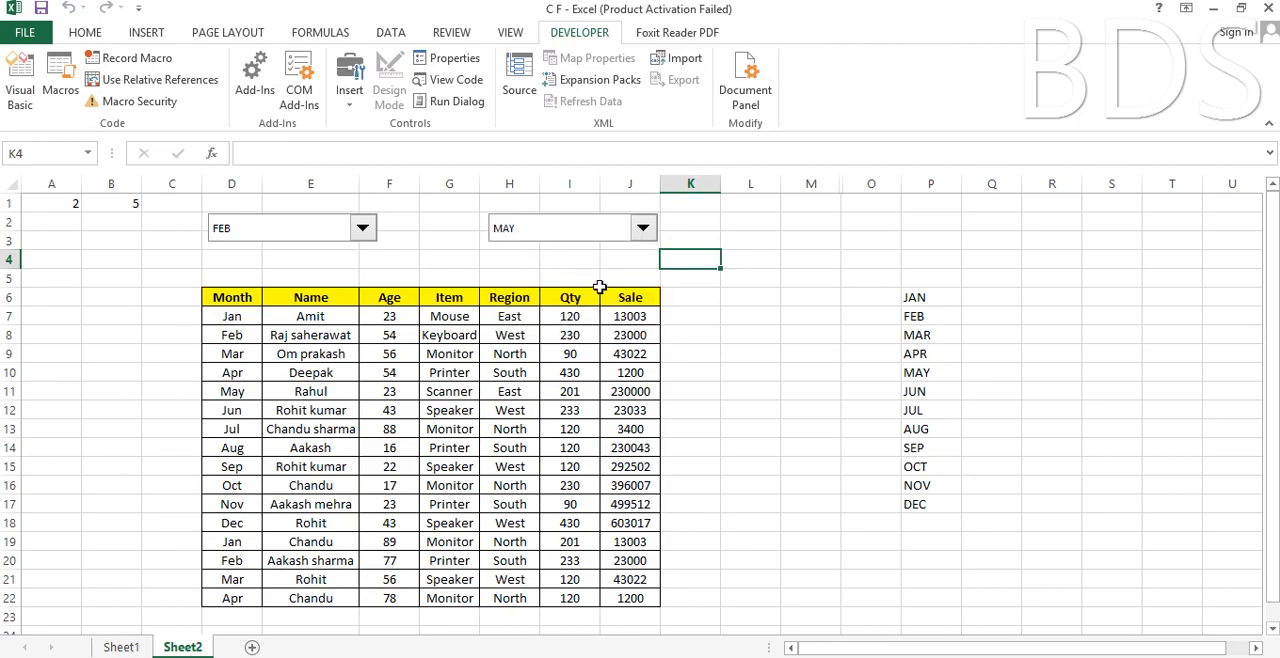
click(124, 206)
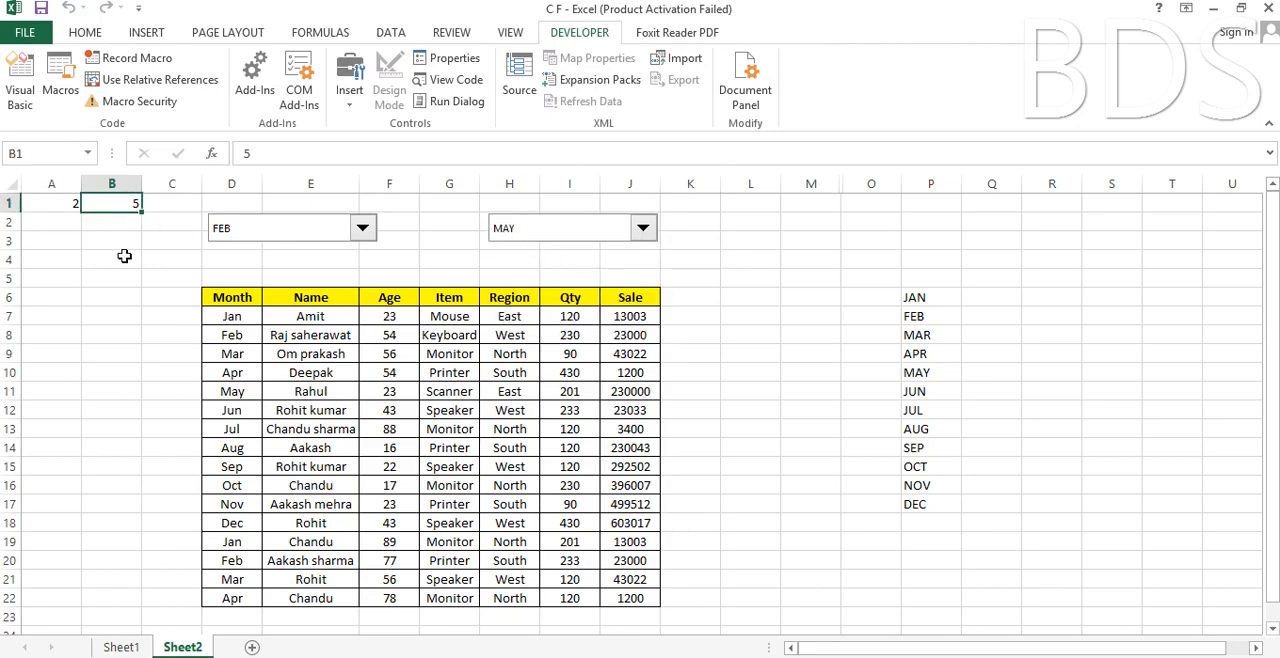
click(124, 256)
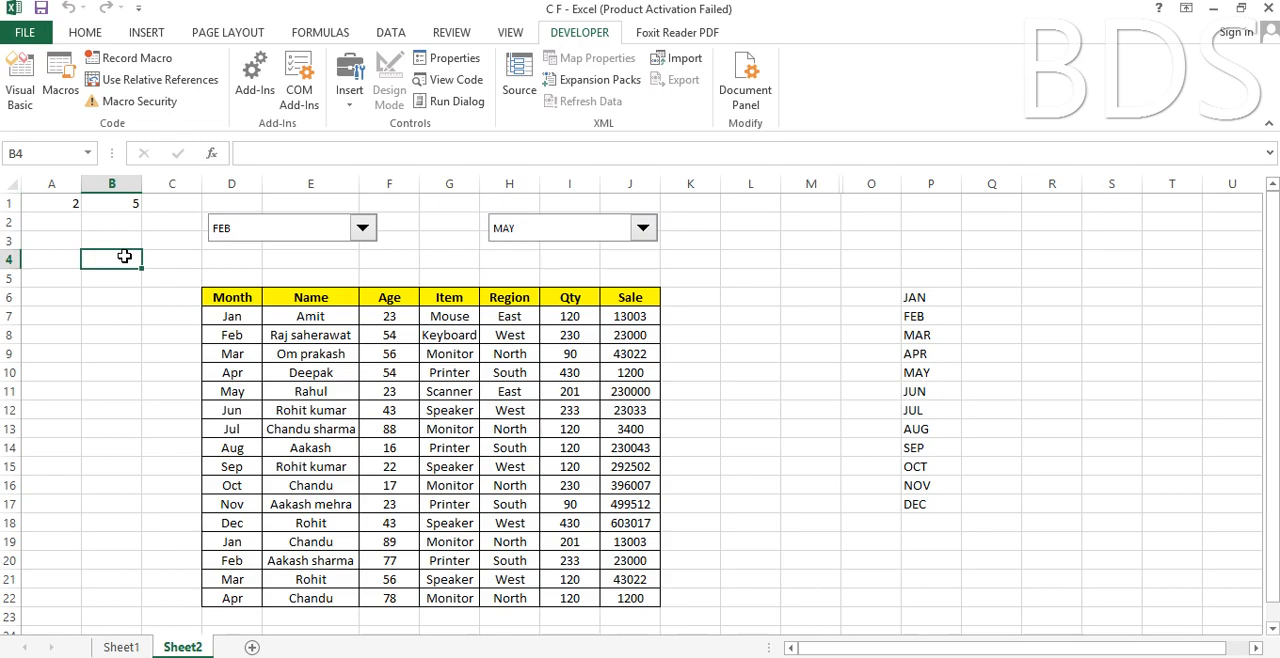
click(441, 260)
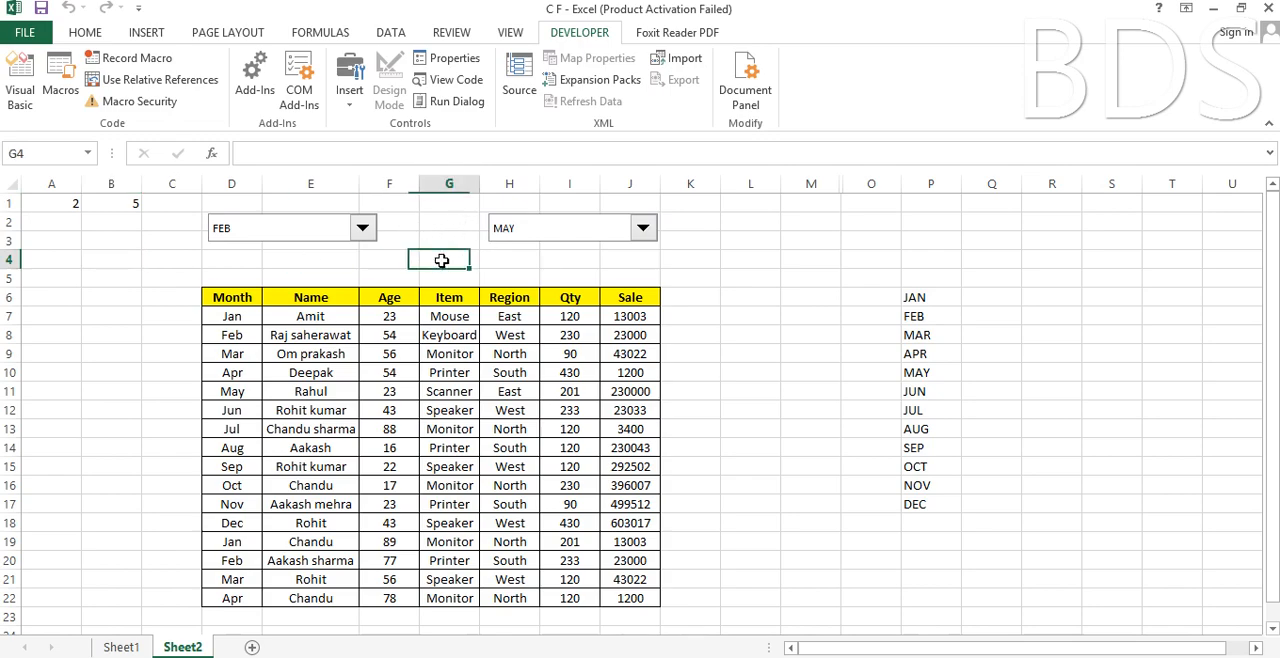
Insert a small text box reading "To" between the two combo boxes.
click(146, 34)
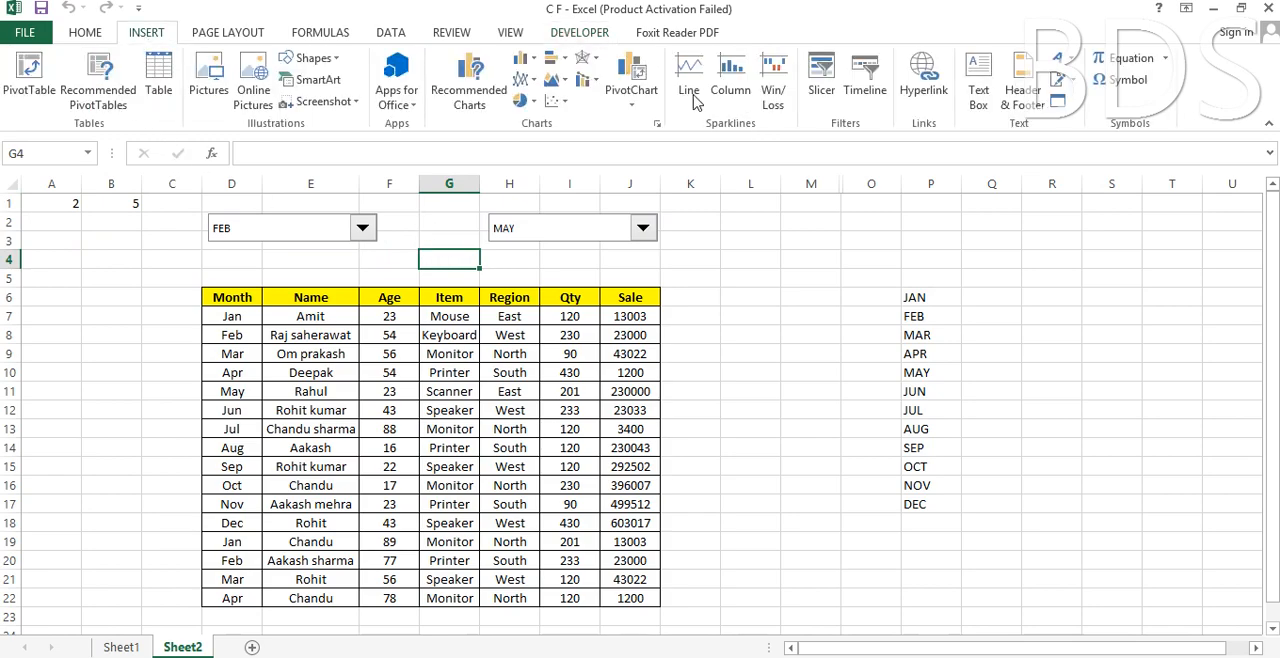
click(982, 100)
drag(400, 217, 462, 262)
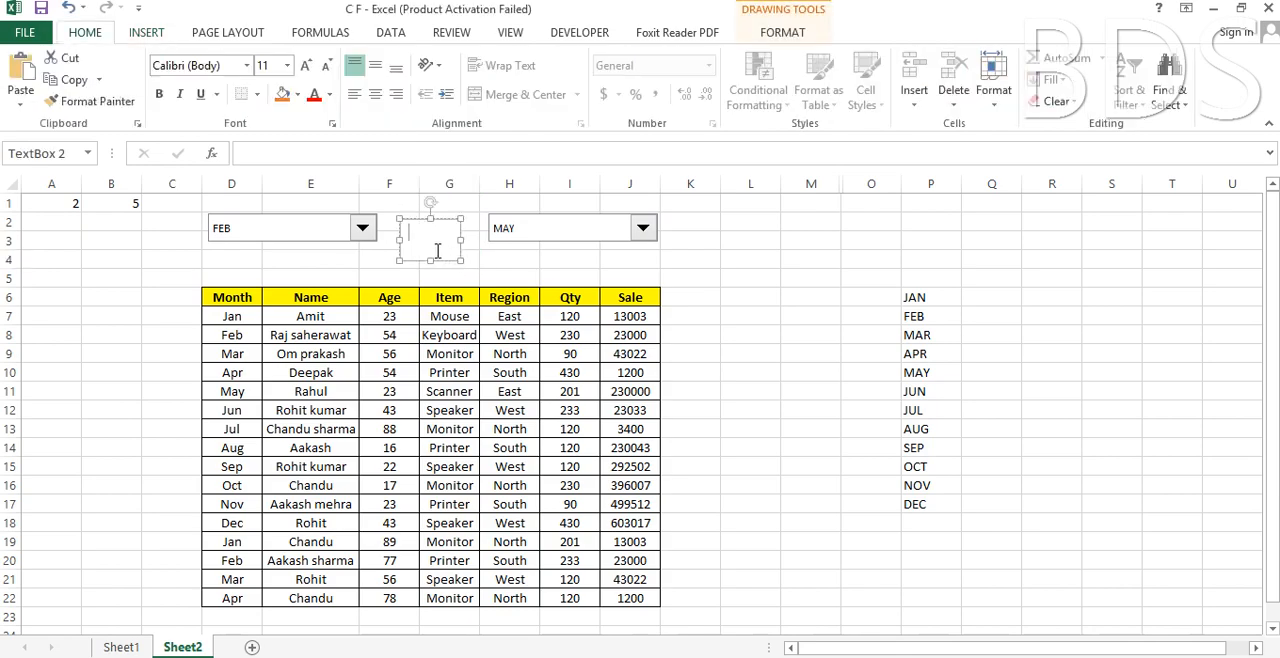
text(To)
Make the "To" text bold and increase its font size by two steps.
double_click(428, 240)
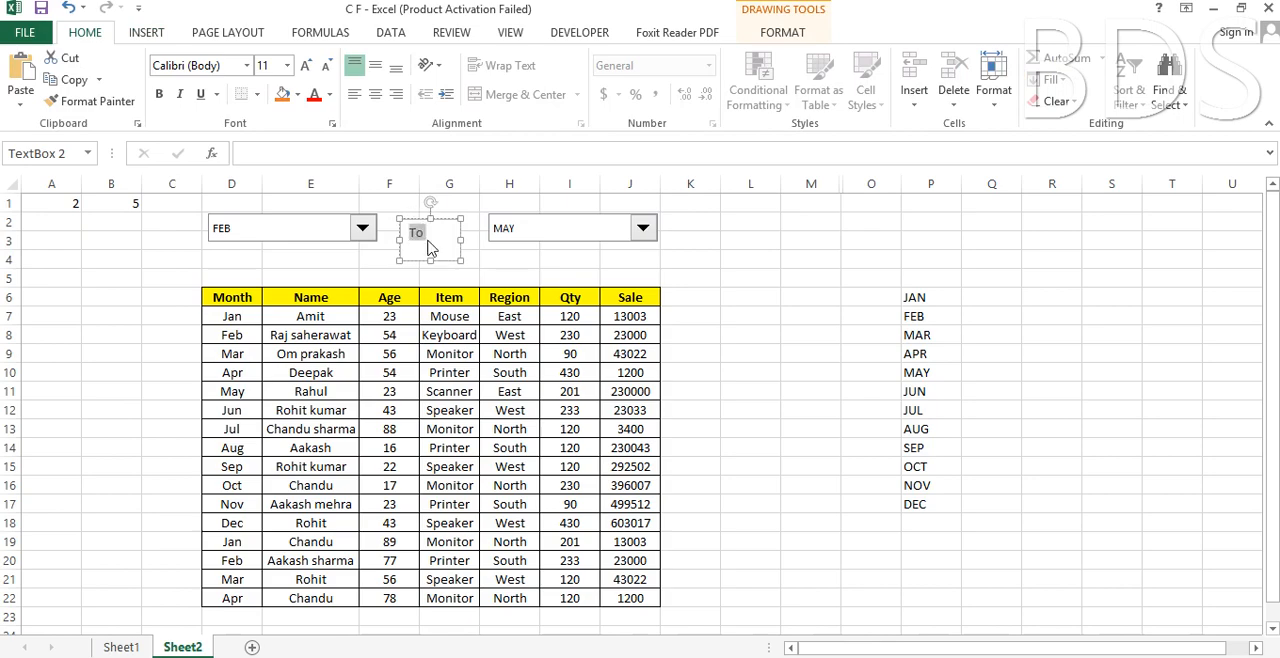
click(306, 66)
click(306, 66)
click(306, 66)
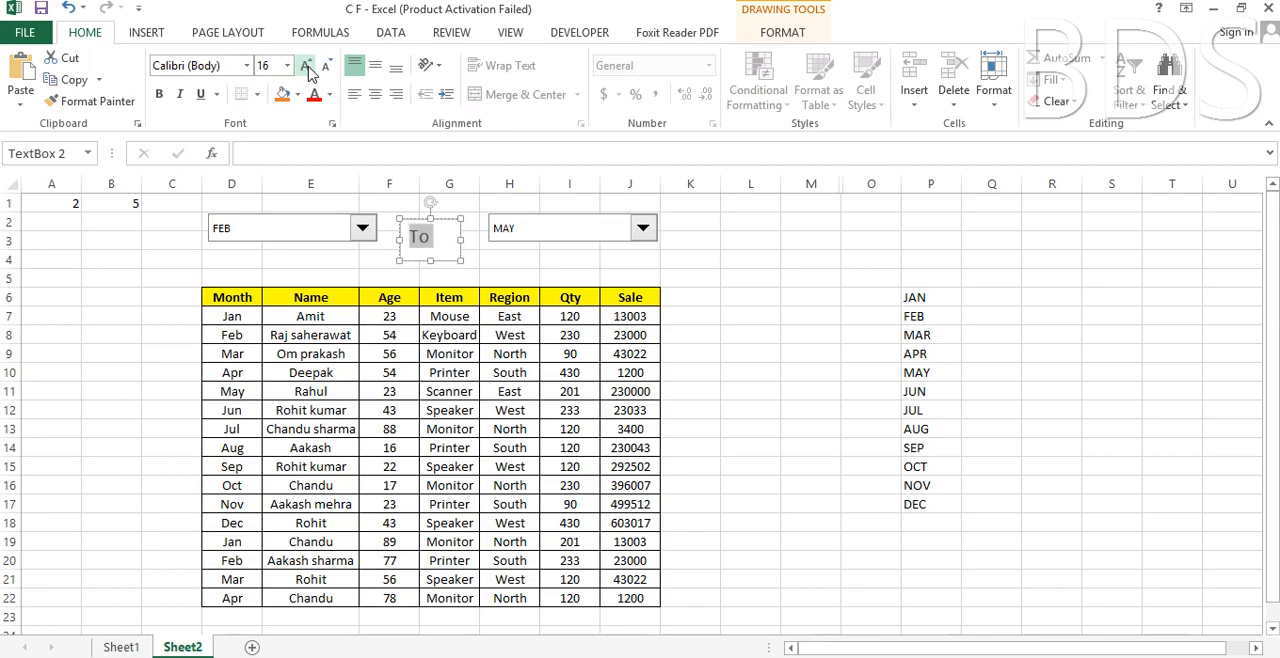
click(161, 100)
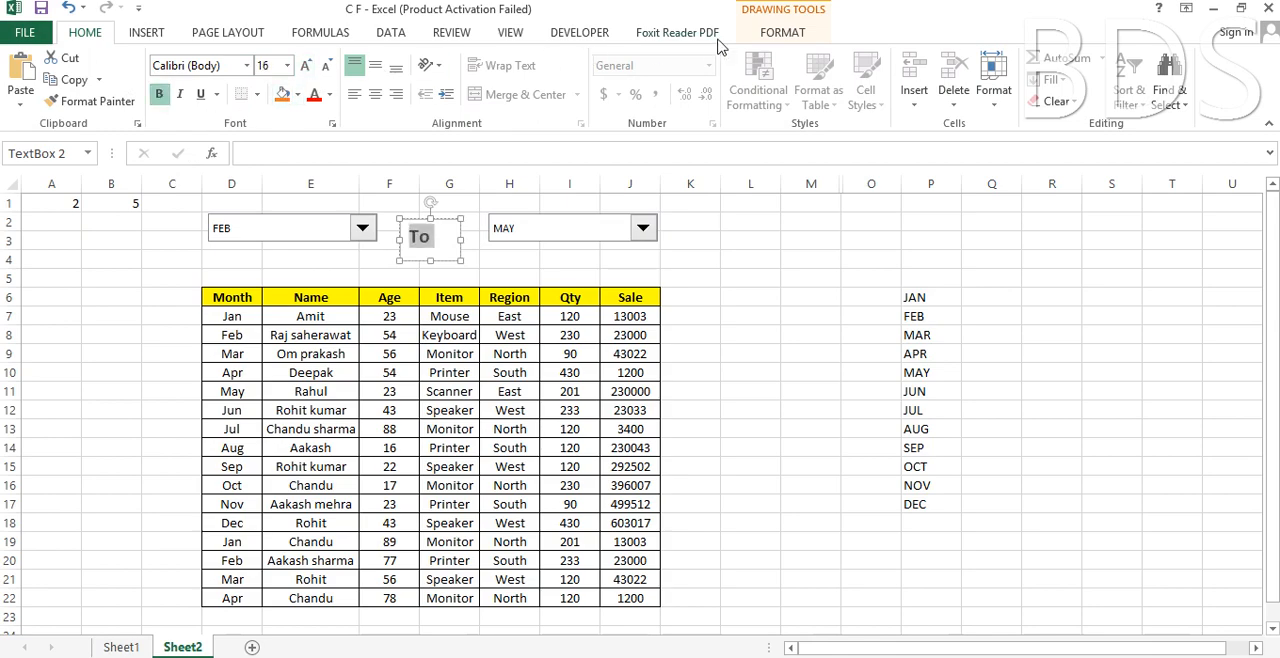
Remove the fill and outline of the "To" text box and align it in the gap between the combo boxes.
click(765, 35)
click(476, 58)
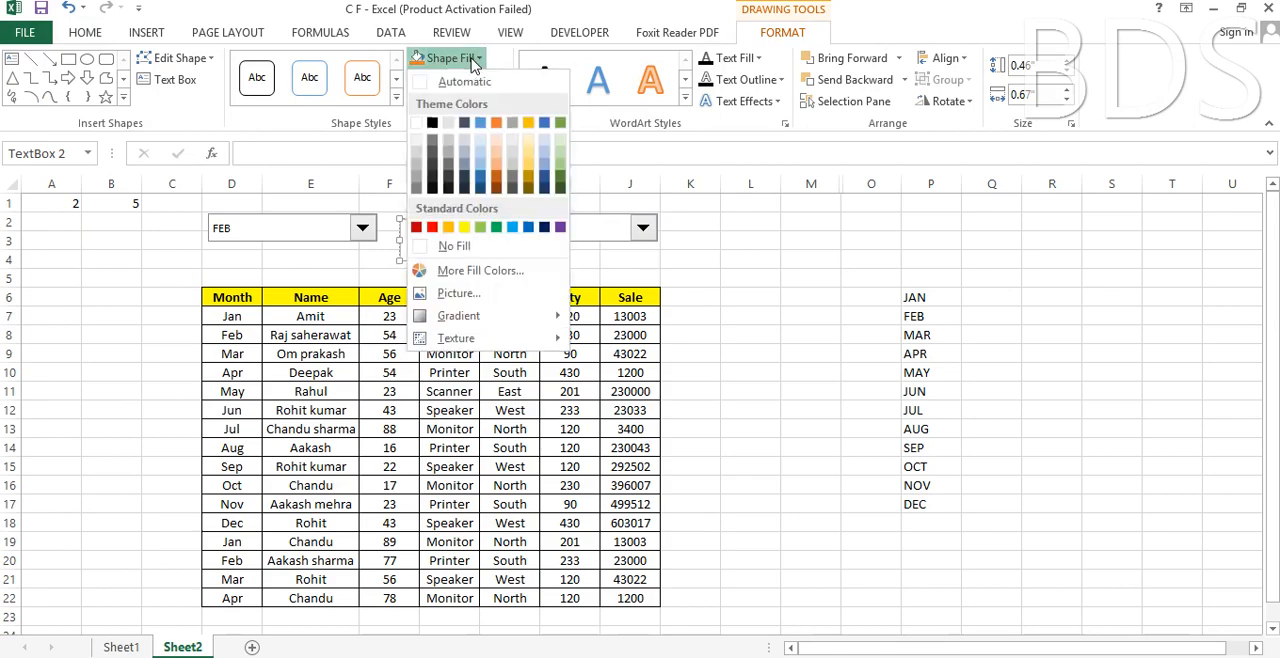
click(460, 246)
click(460, 79)
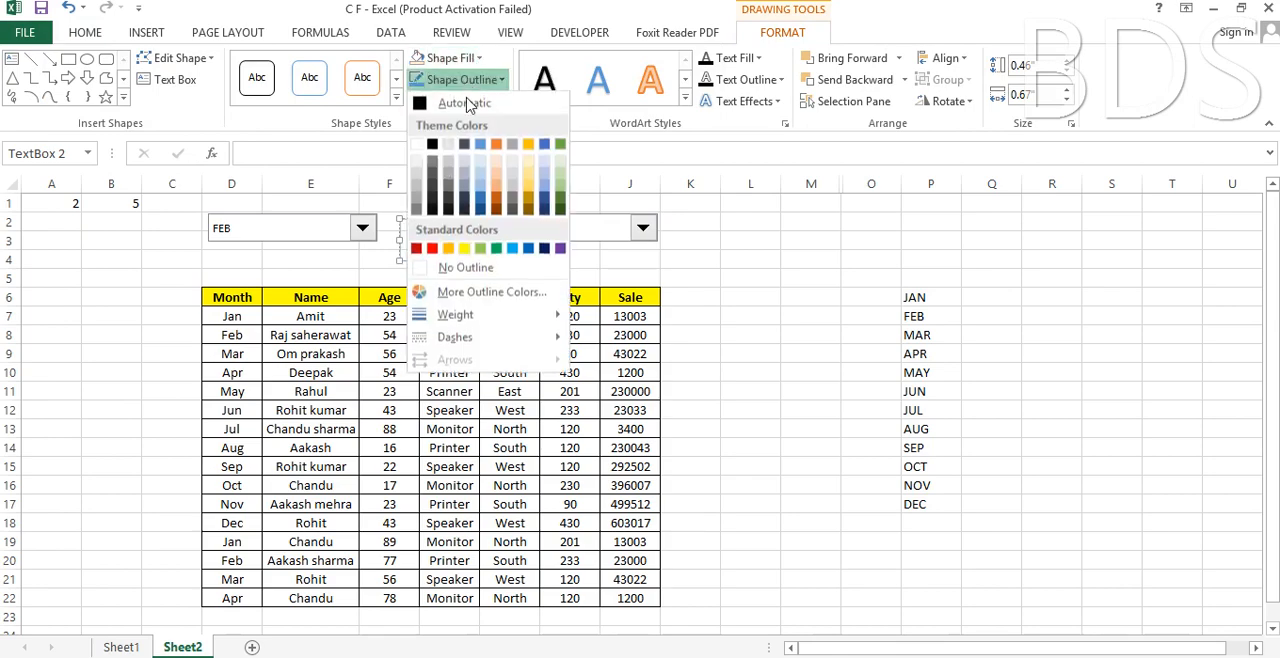
click(466, 267)
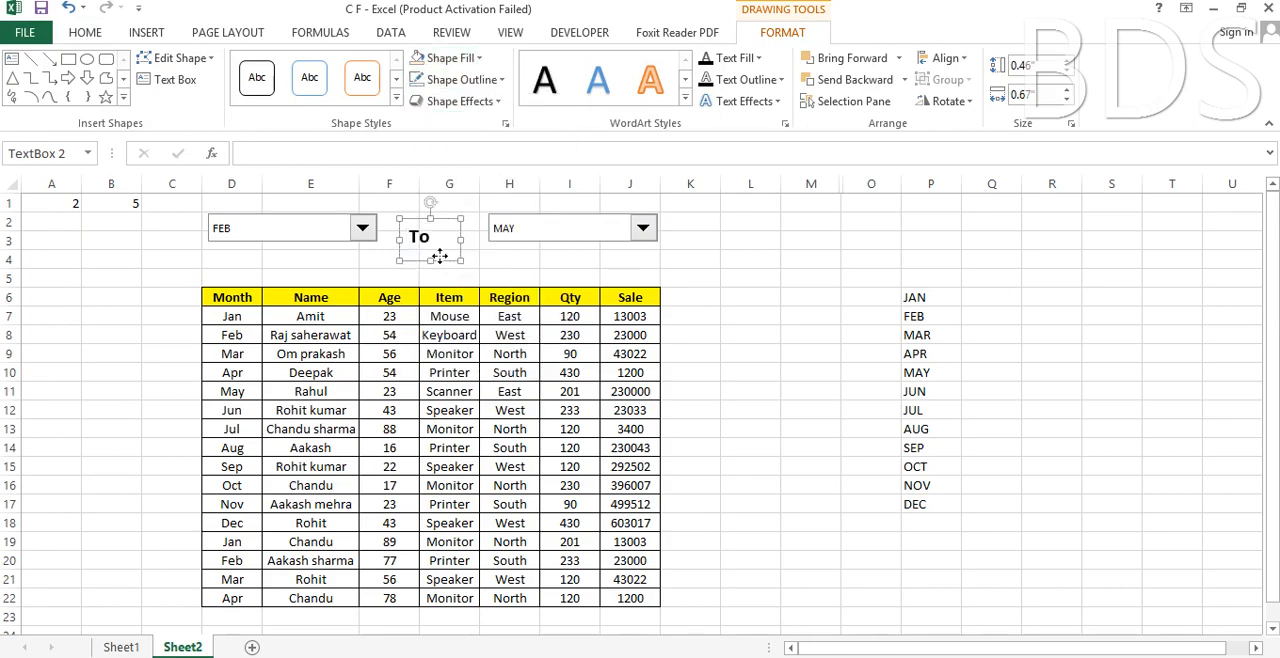
drag(439, 257, 450, 256)
click(670, 272)
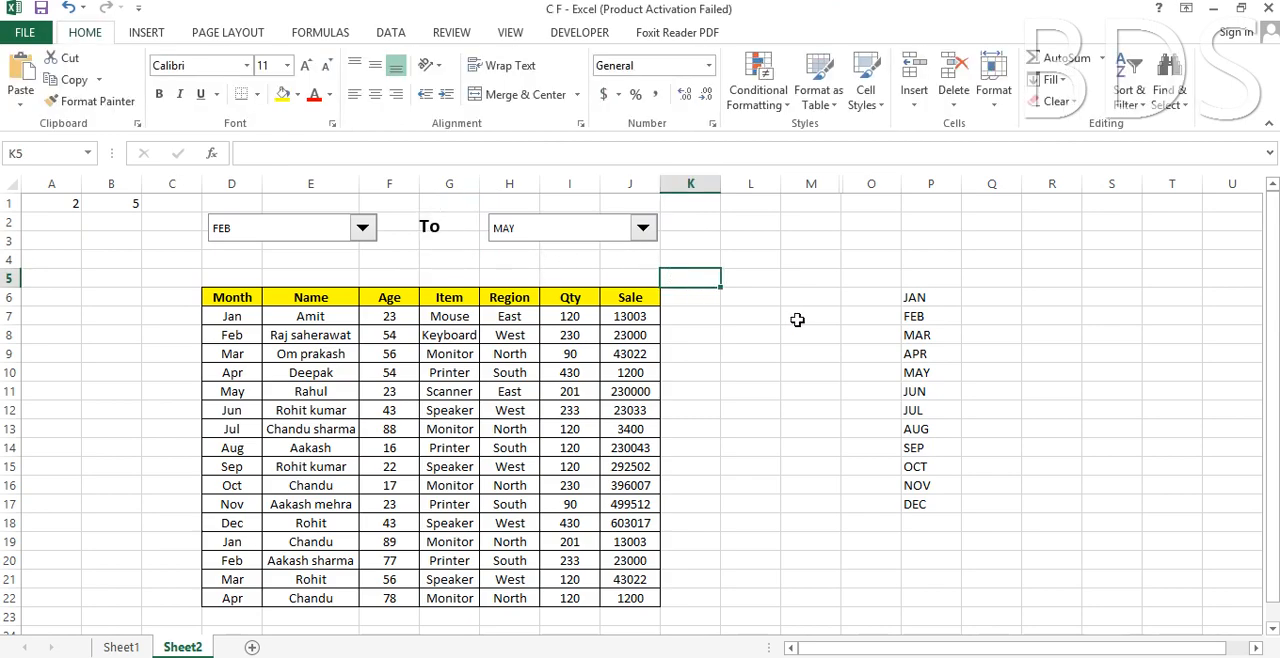
Choose APR in the first combo box and SEP in the second, checking linked cells A1 and B1.
click(695, 320)
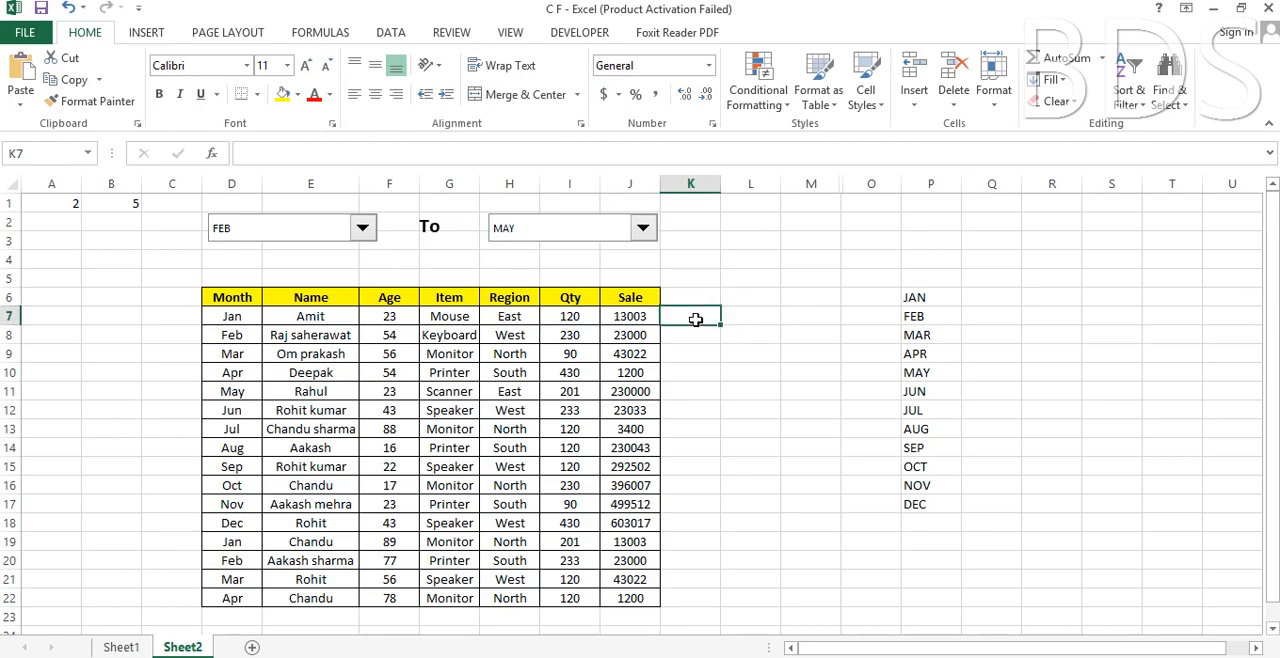
click(362, 228)
click(309, 274)
click(68, 207)
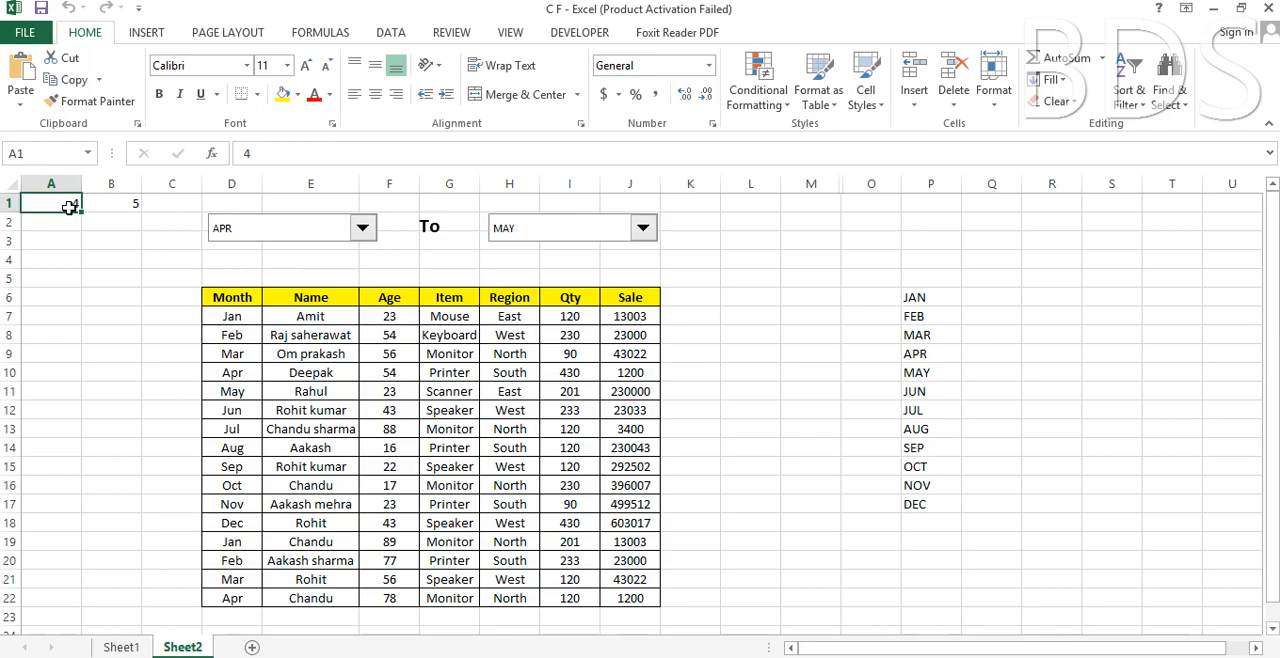
click(571, 232)
click(541, 302)
click(129, 203)
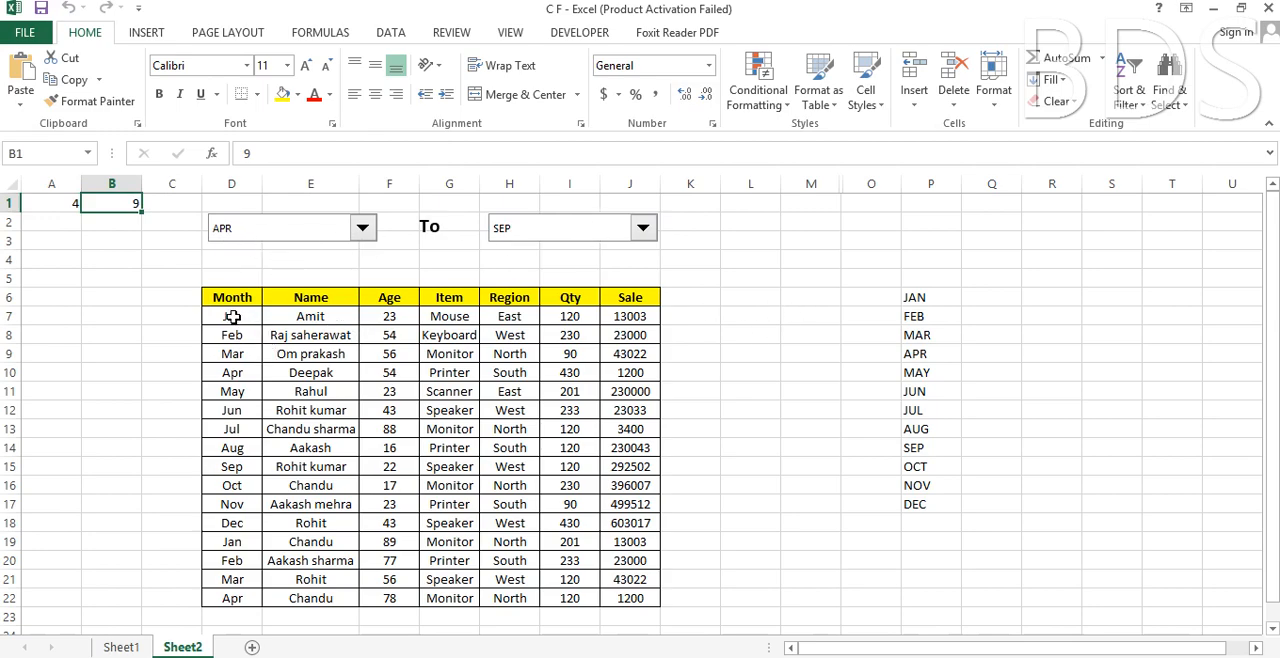
click(707, 320)
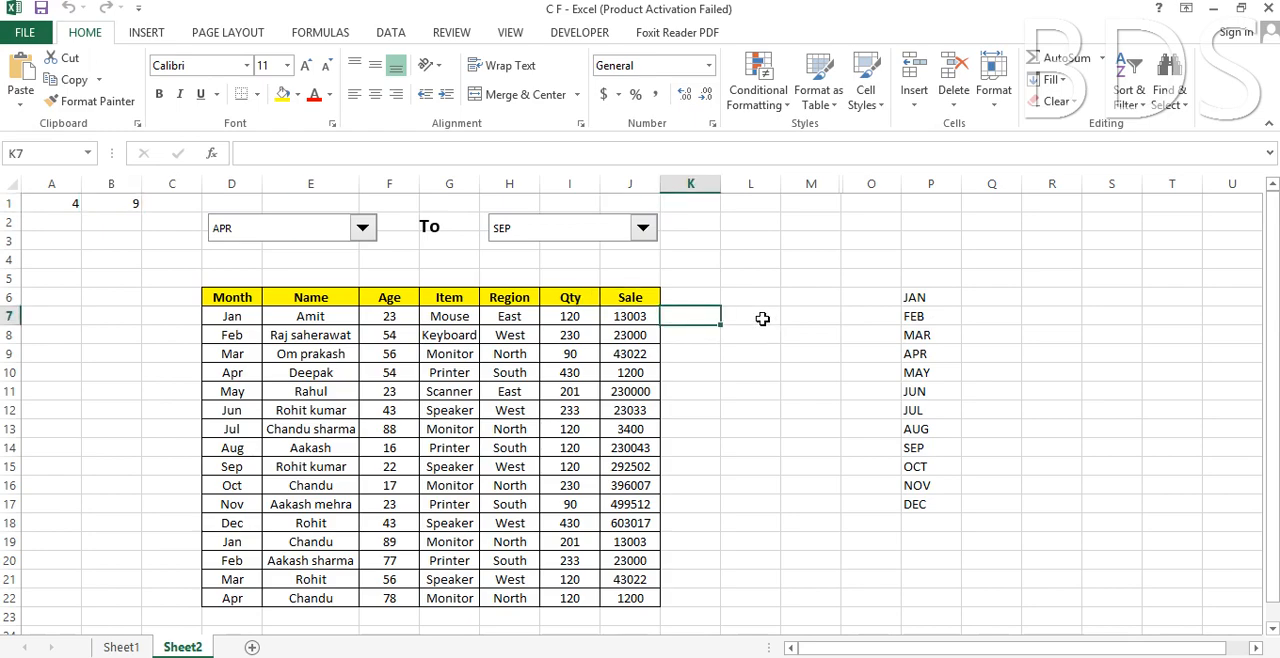
click(758, 322)
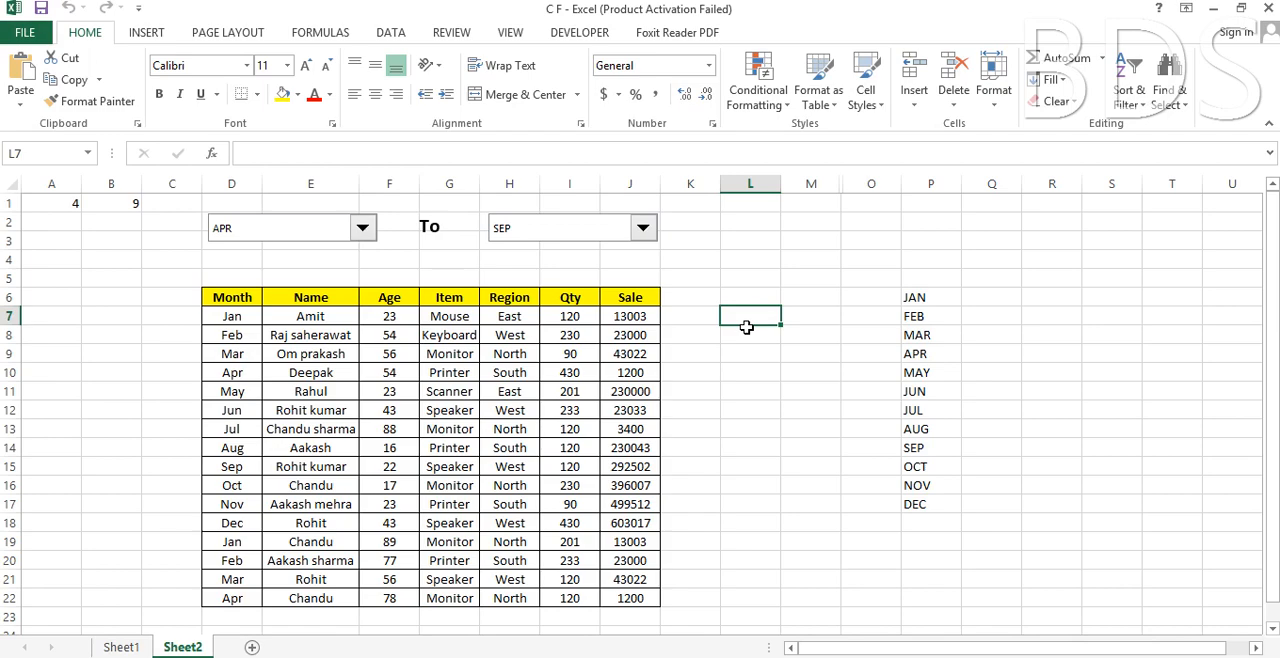
click(689, 317)
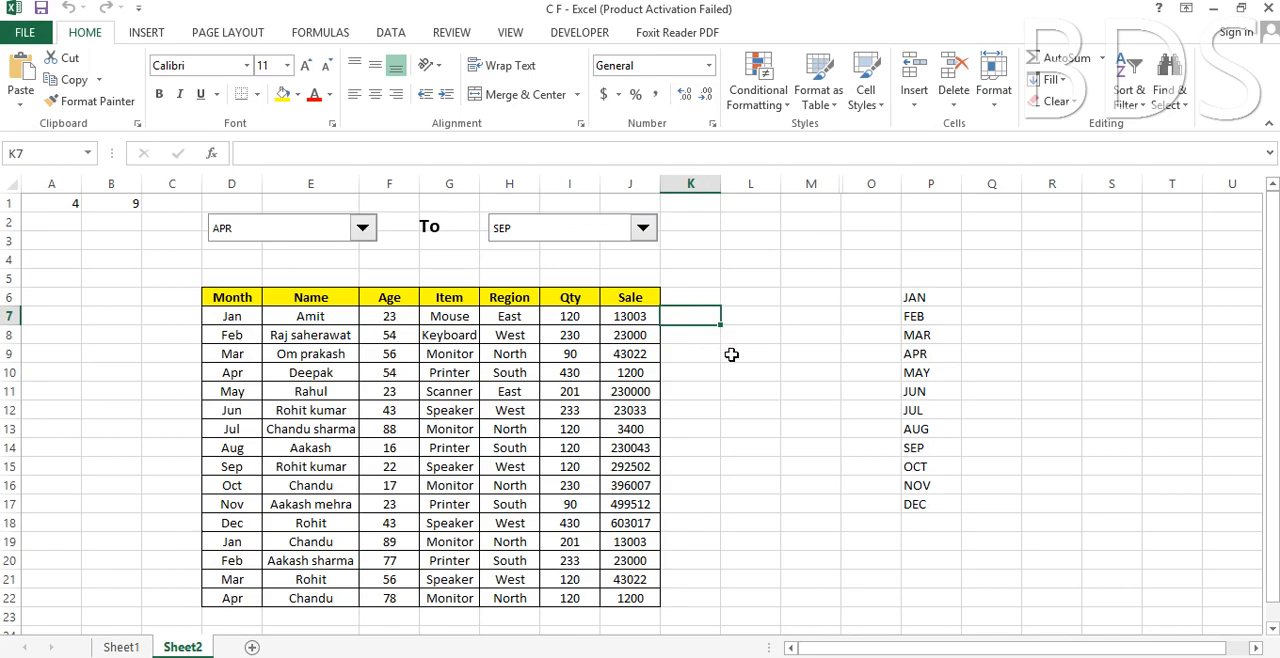
click(228, 322)
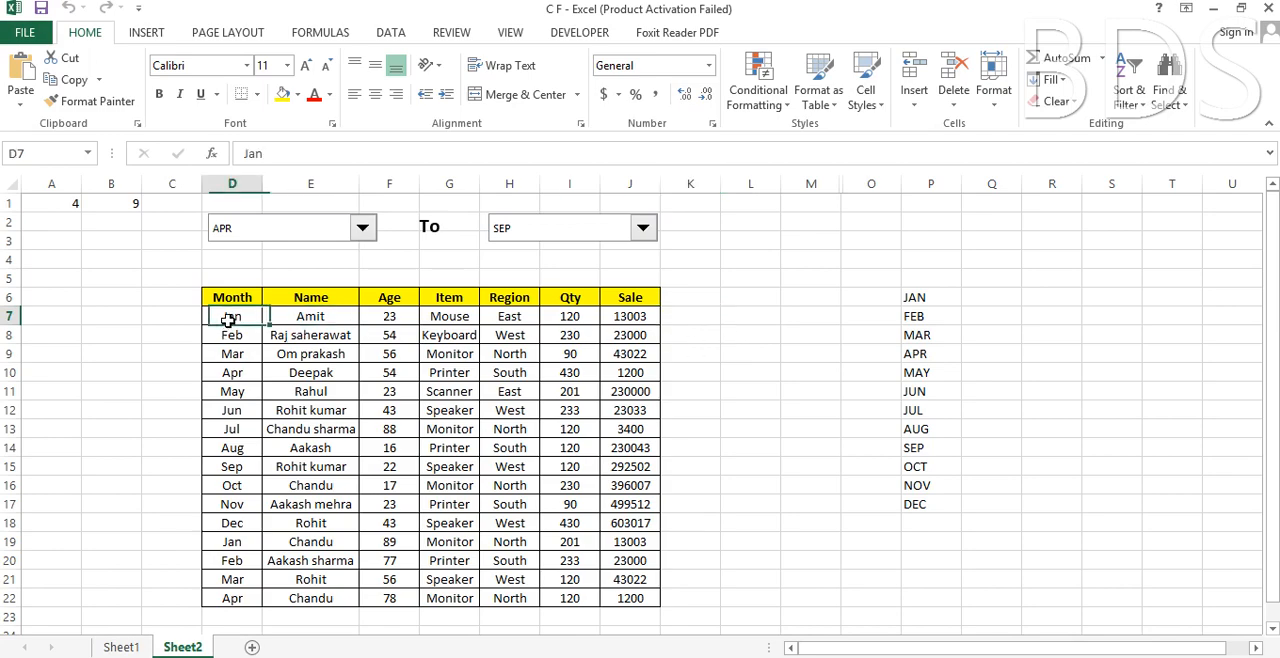
Enter the formula =MONTH(1&$D7) in cell K7, beside the table's first data row.
click(701, 321)
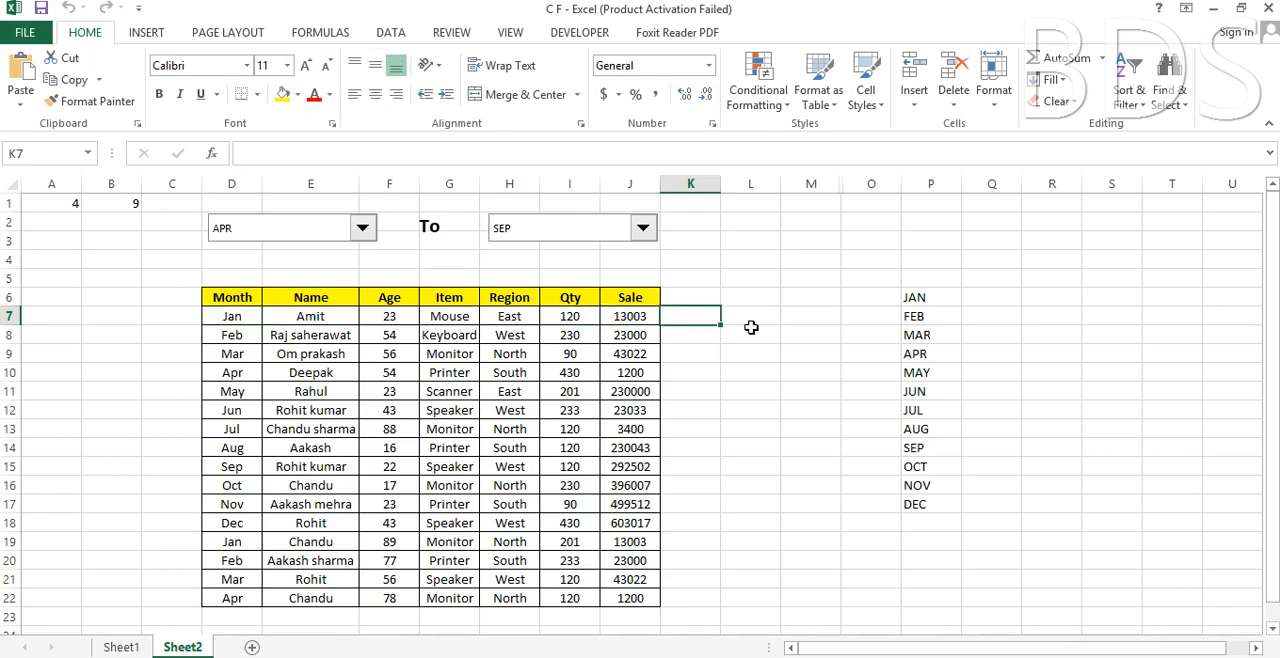
text(=)
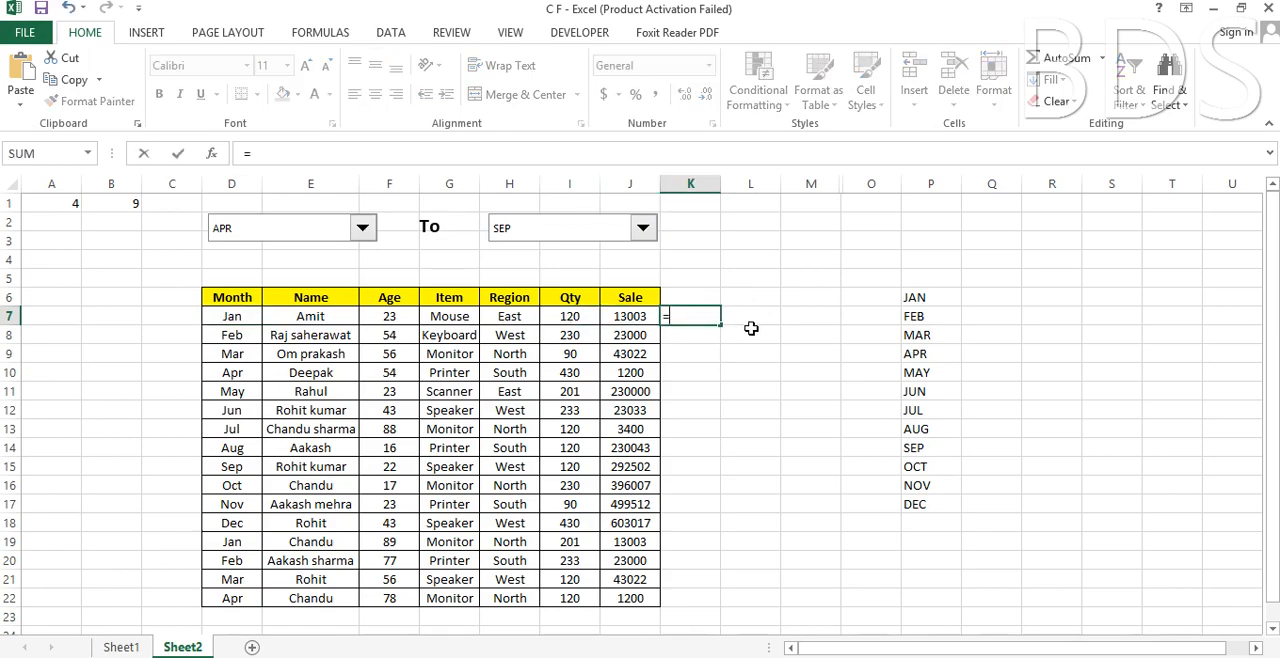
text(M)
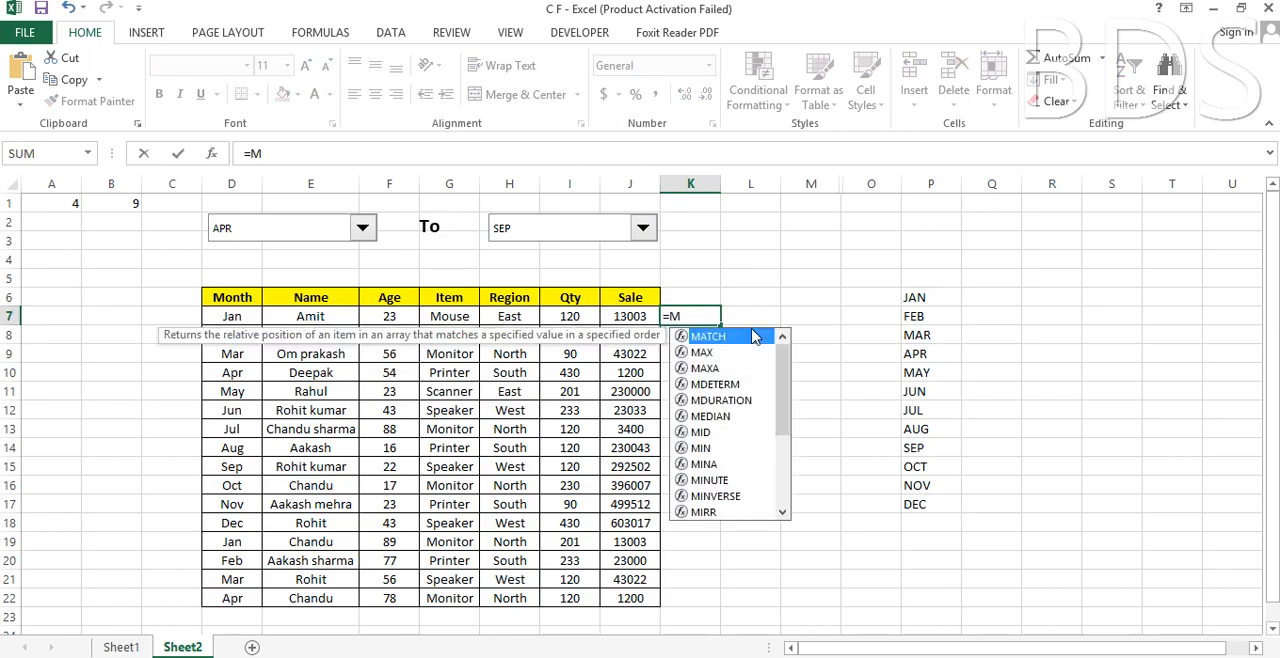
text(ONTH)
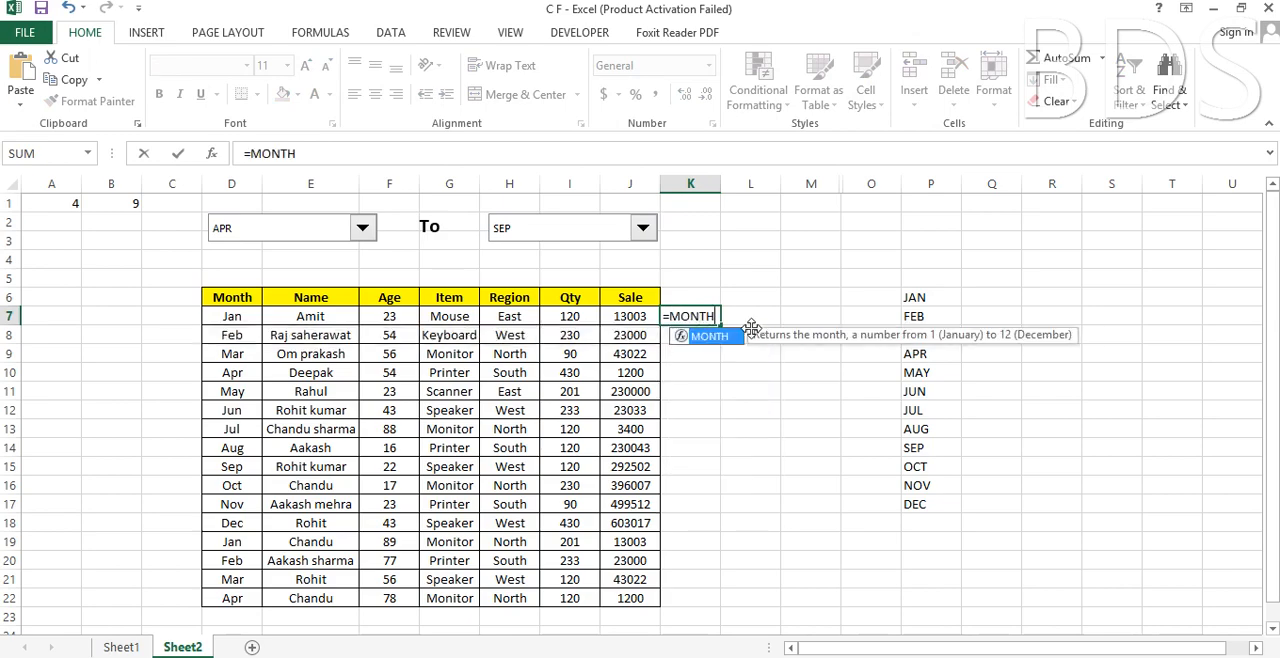
text(()
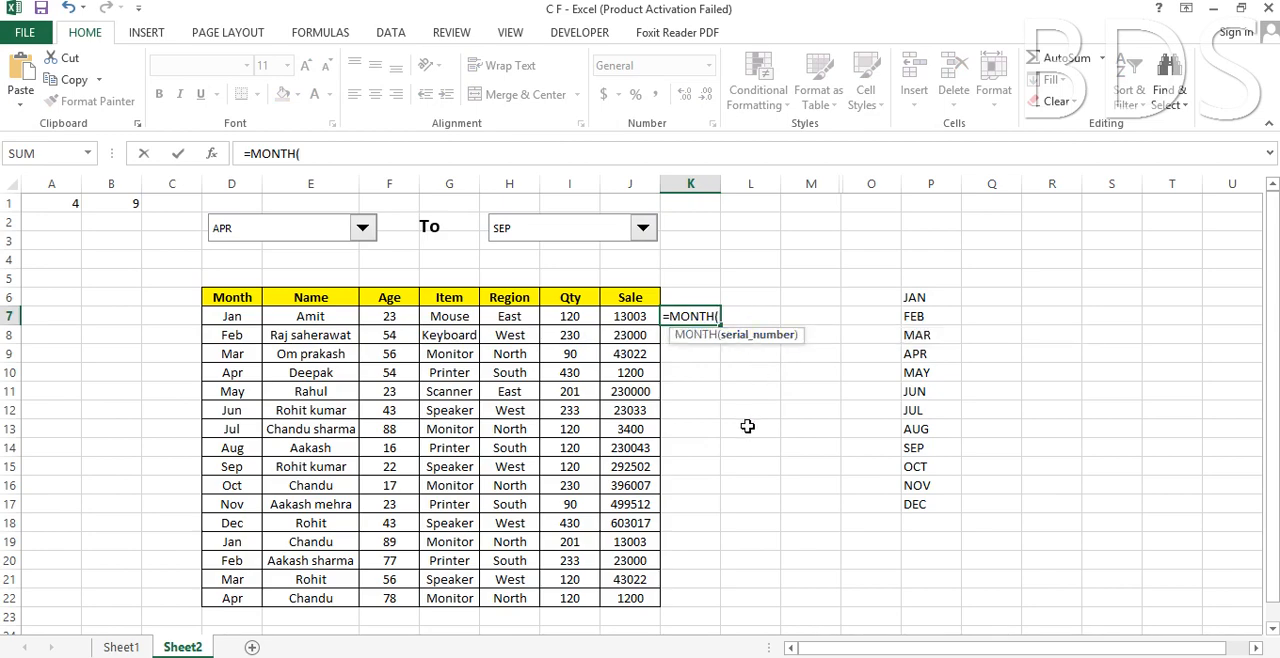
text(1&)
click(238, 317)
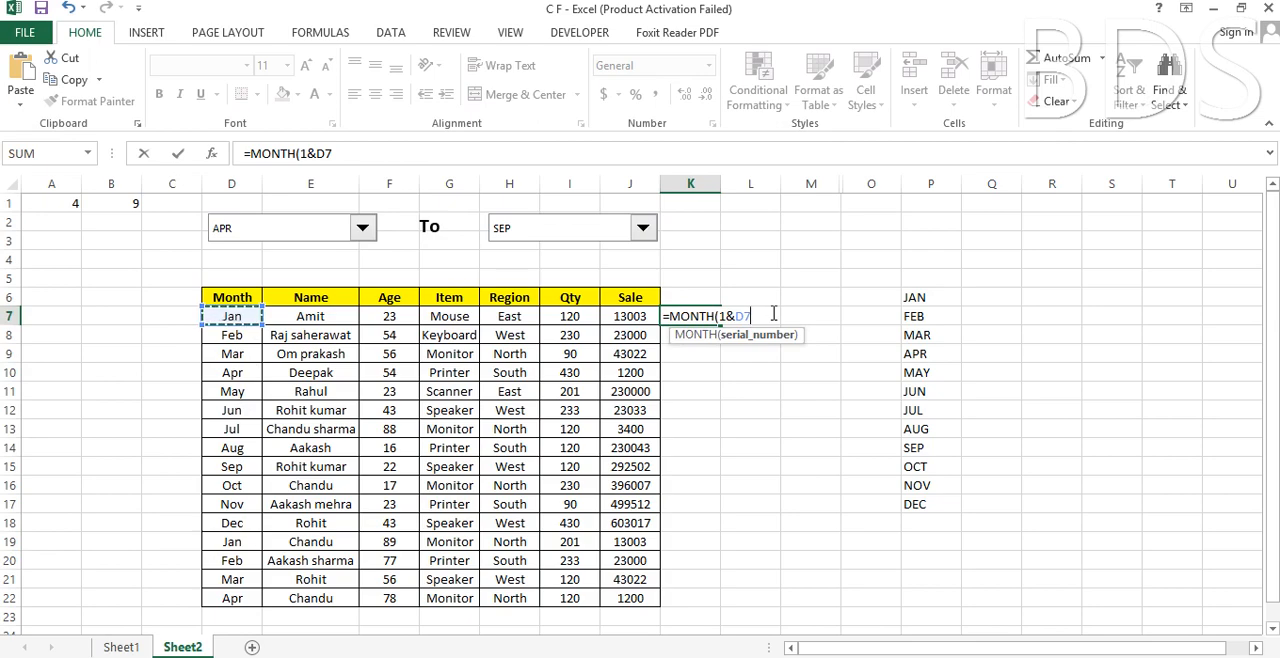
key(F4)
key(F4)
key(F4)
text())
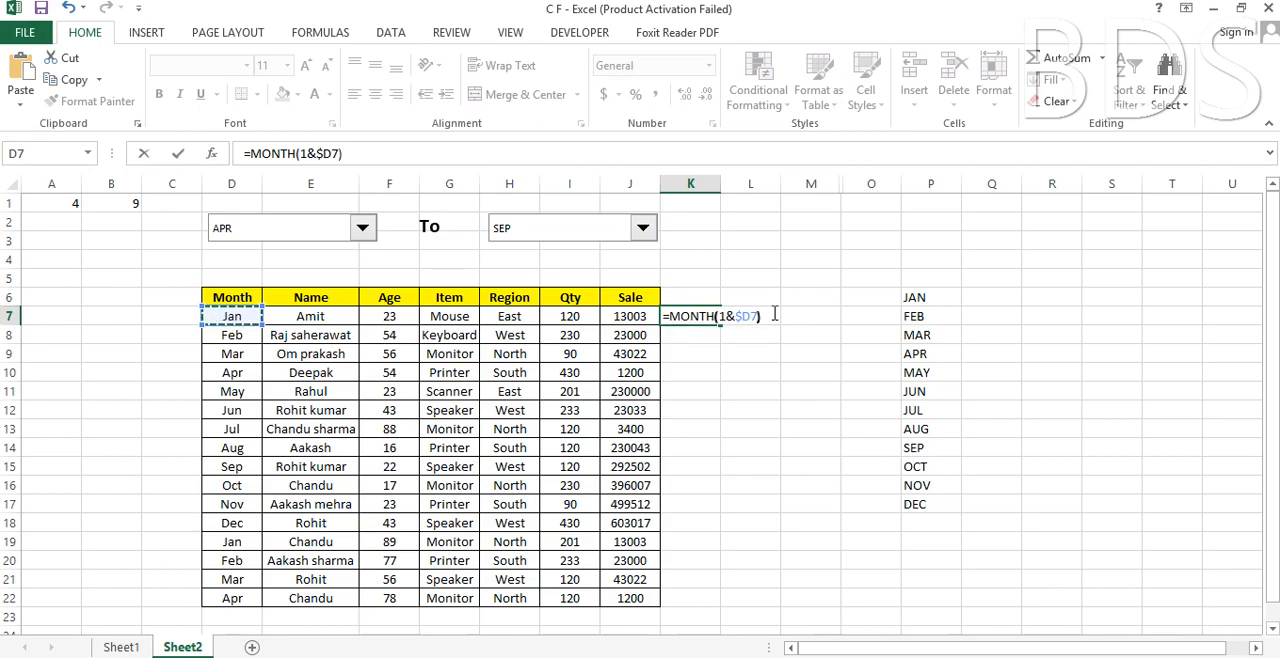
key(Return)
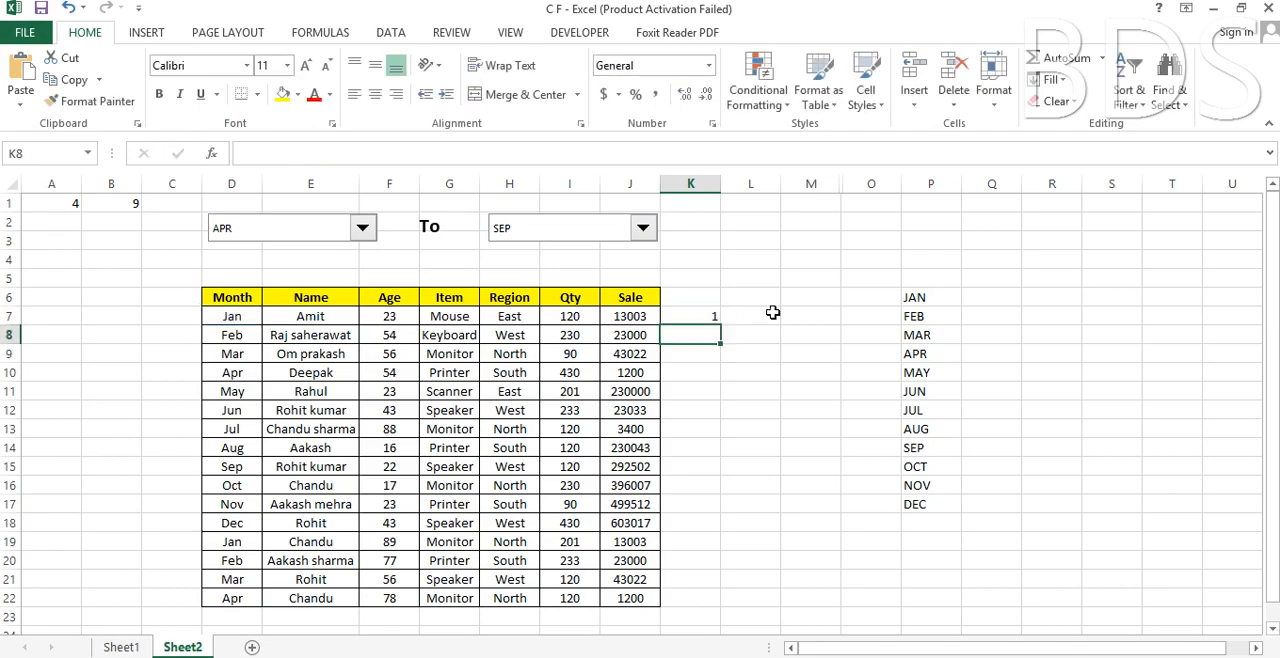
Fill the month-number formula from K7 down to the table's last row, K22.
click(706, 311)
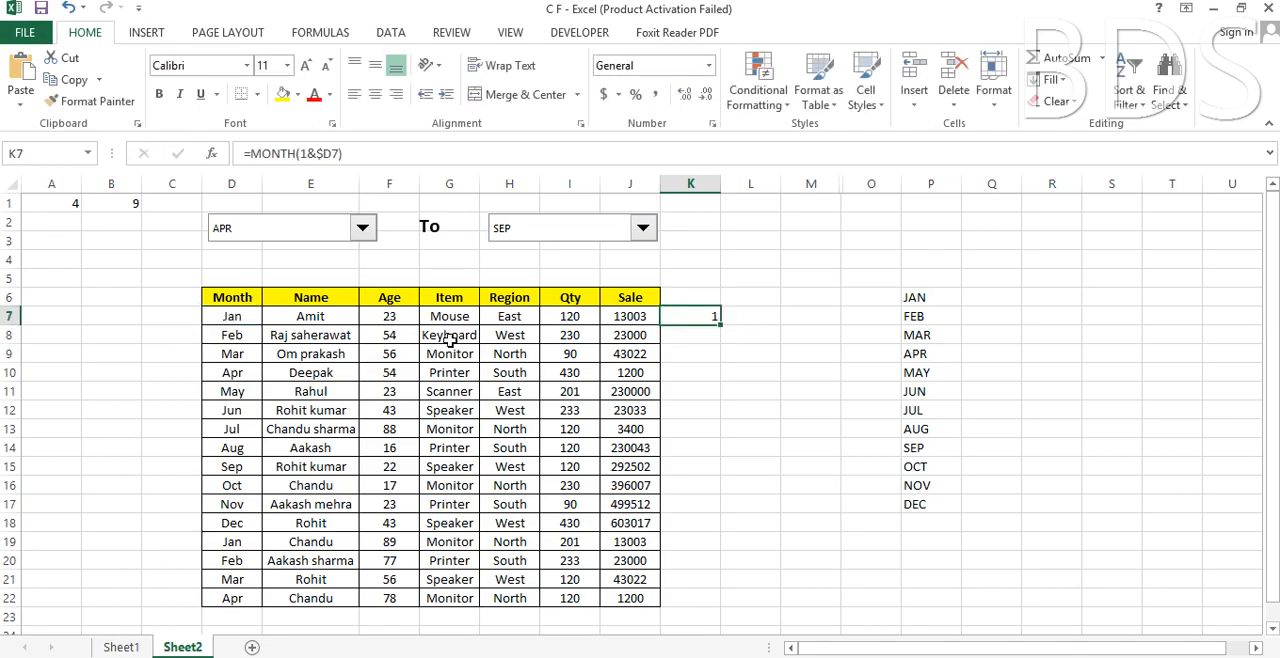
double_click(722, 325)
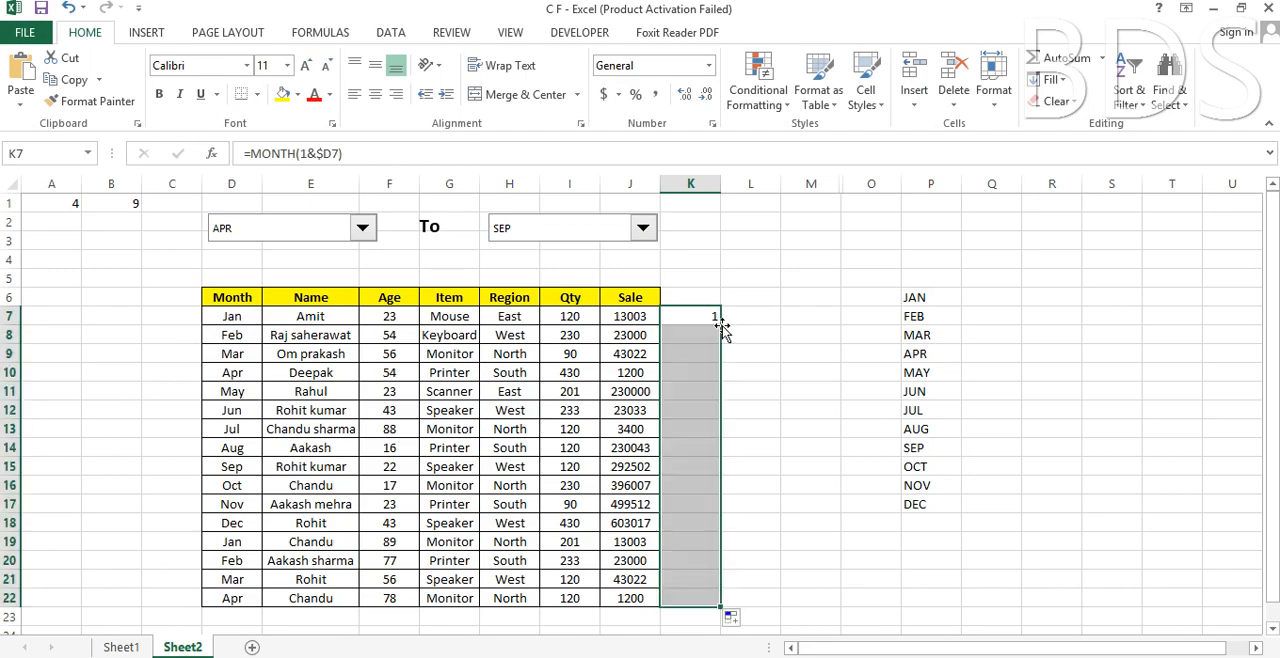
click(746, 374)
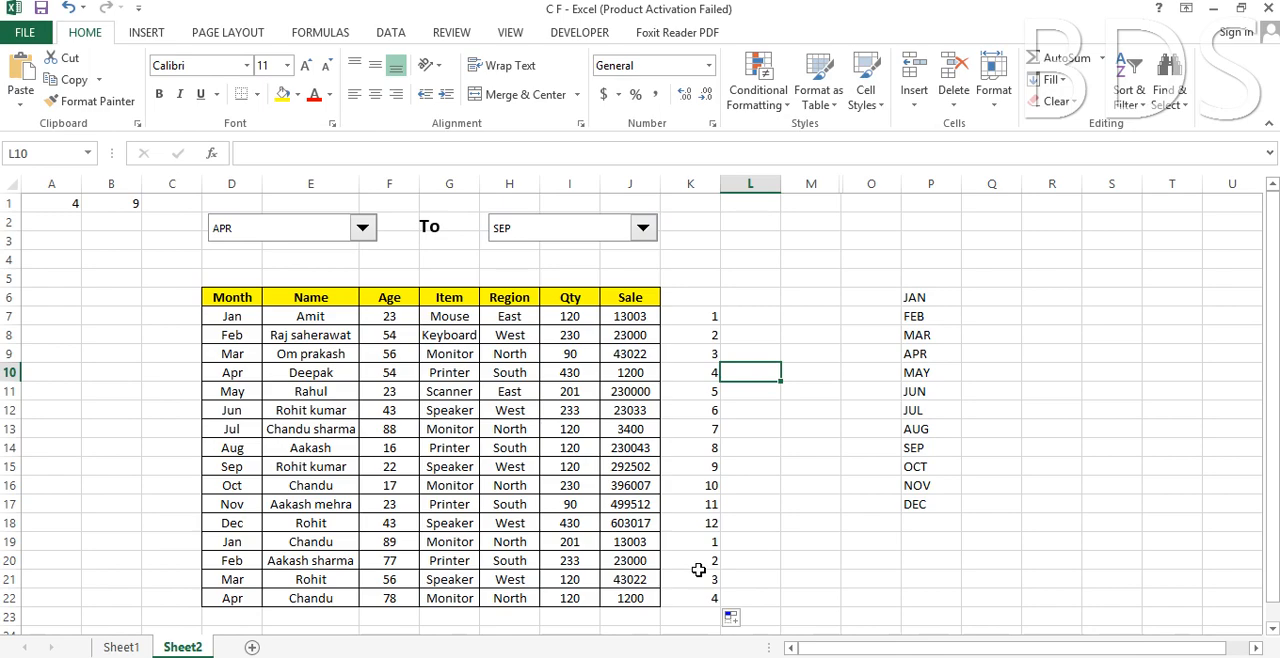
Extend the formula in K7 with a start-month comparison so it reads =MONTH(1&$D7)>=$A$1.
click(707, 315)
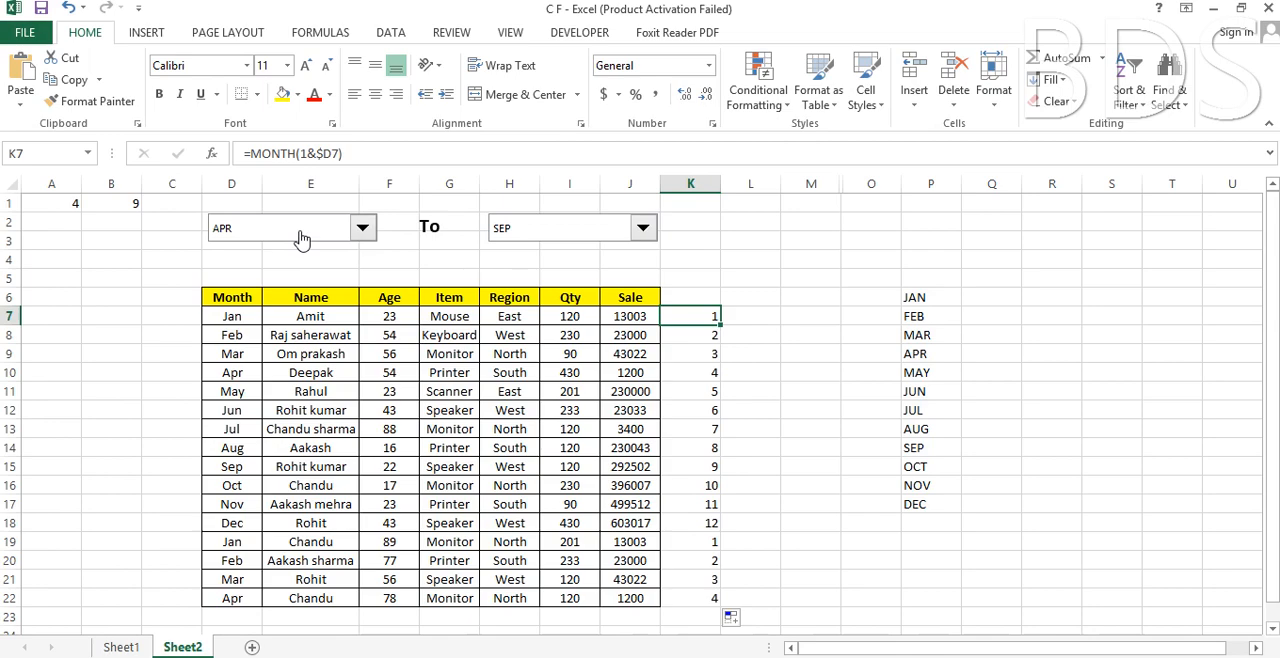
double_click(710, 318)
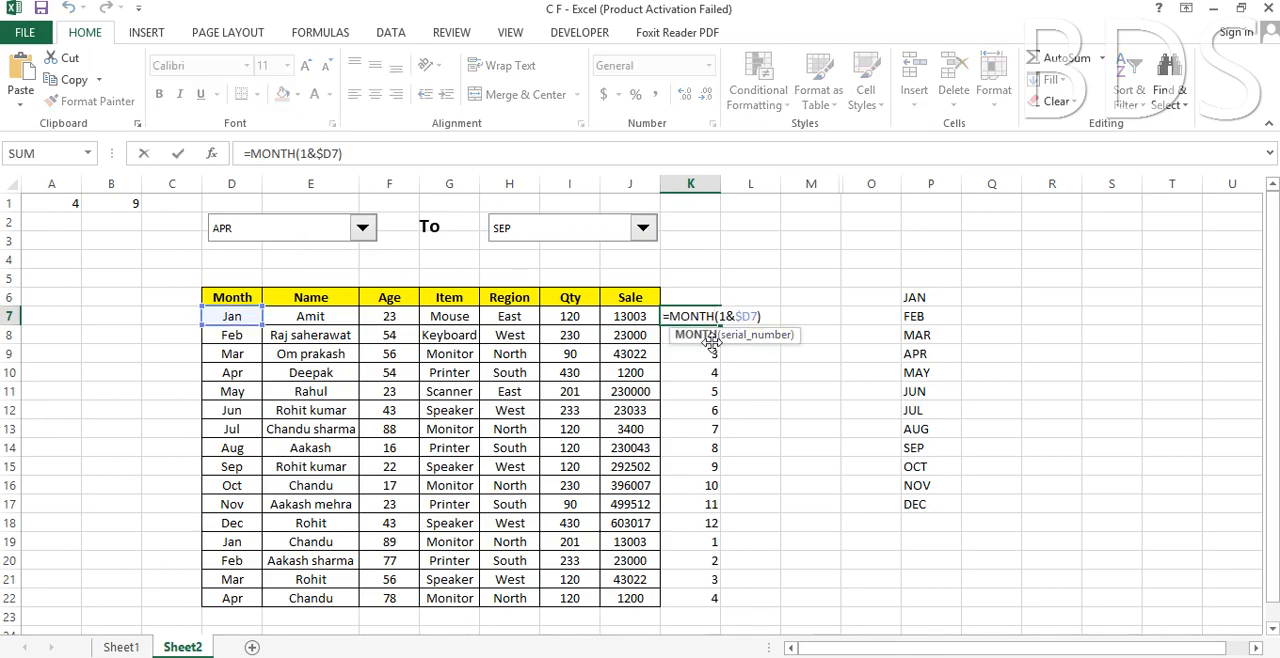
click(772, 317)
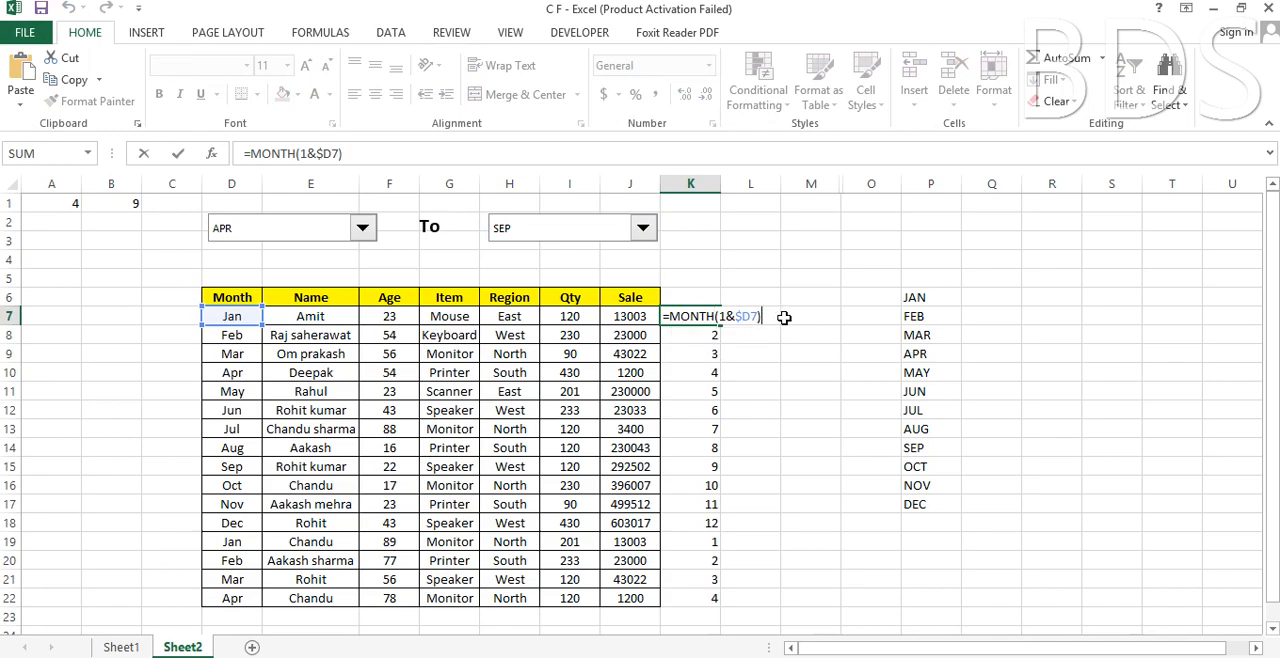
text(>=)
click(59, 204)
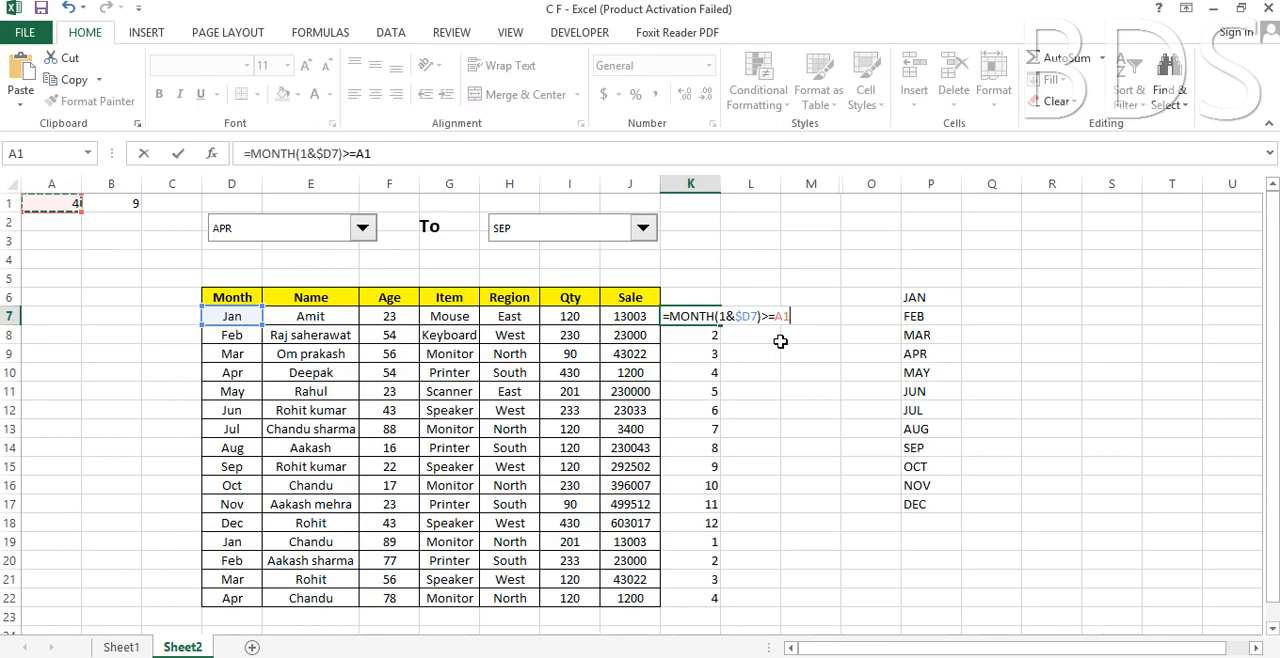
key(F4)
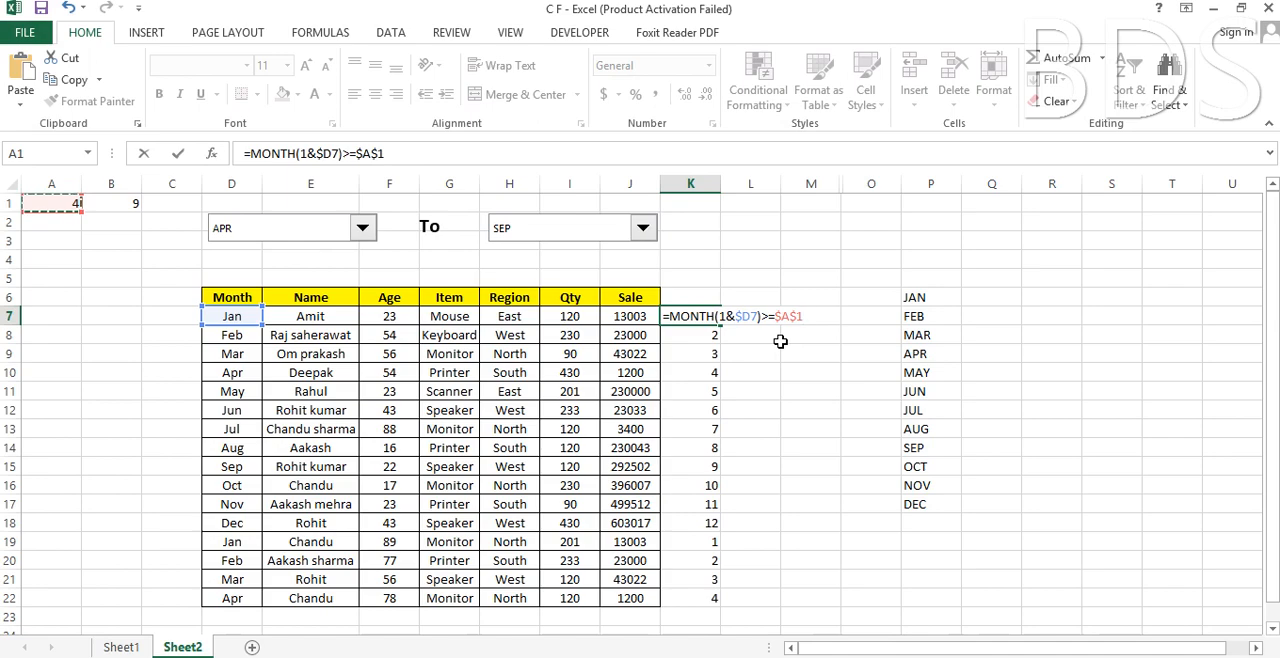
key(Return)
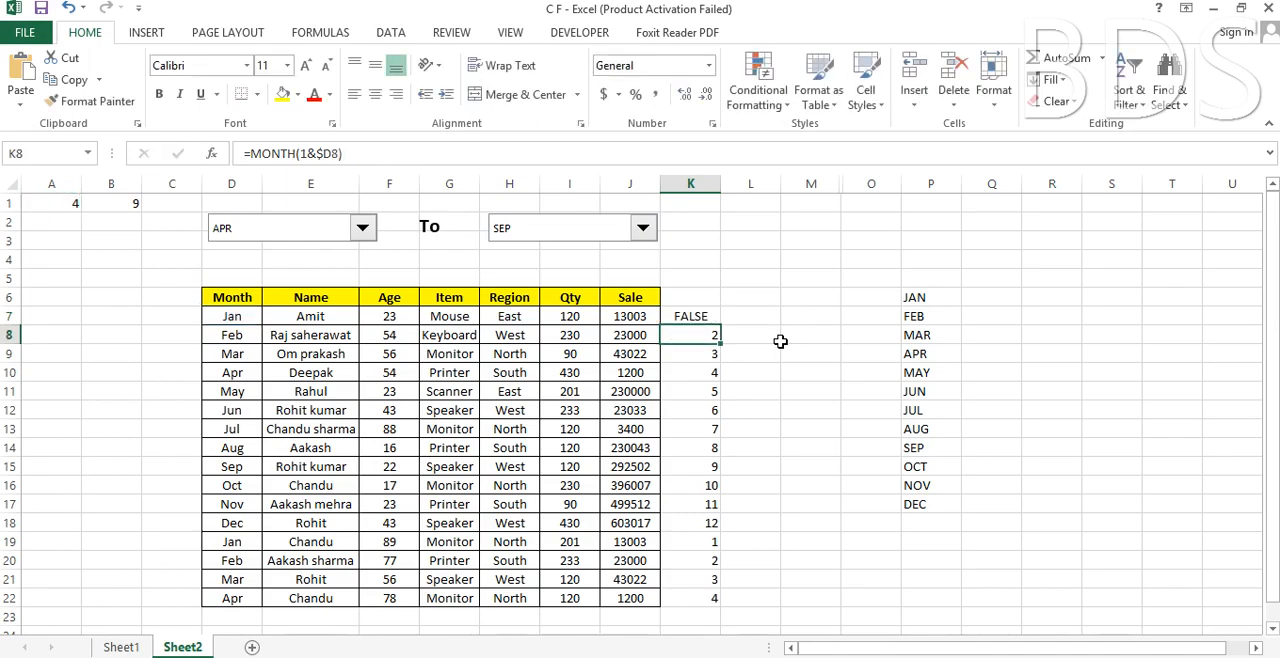
Fill the start-month comparison from K7 down to K22 and check the results against the start month in A1.
click(688, 316)
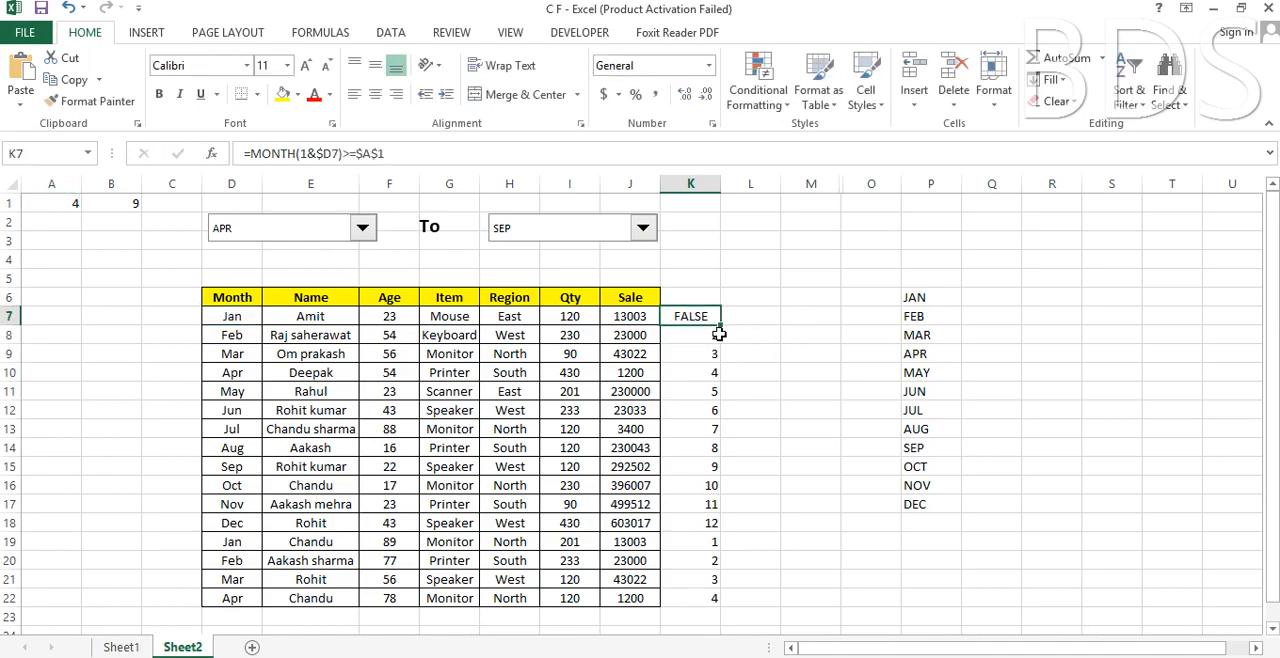
drag(720, 325, 720, 600)
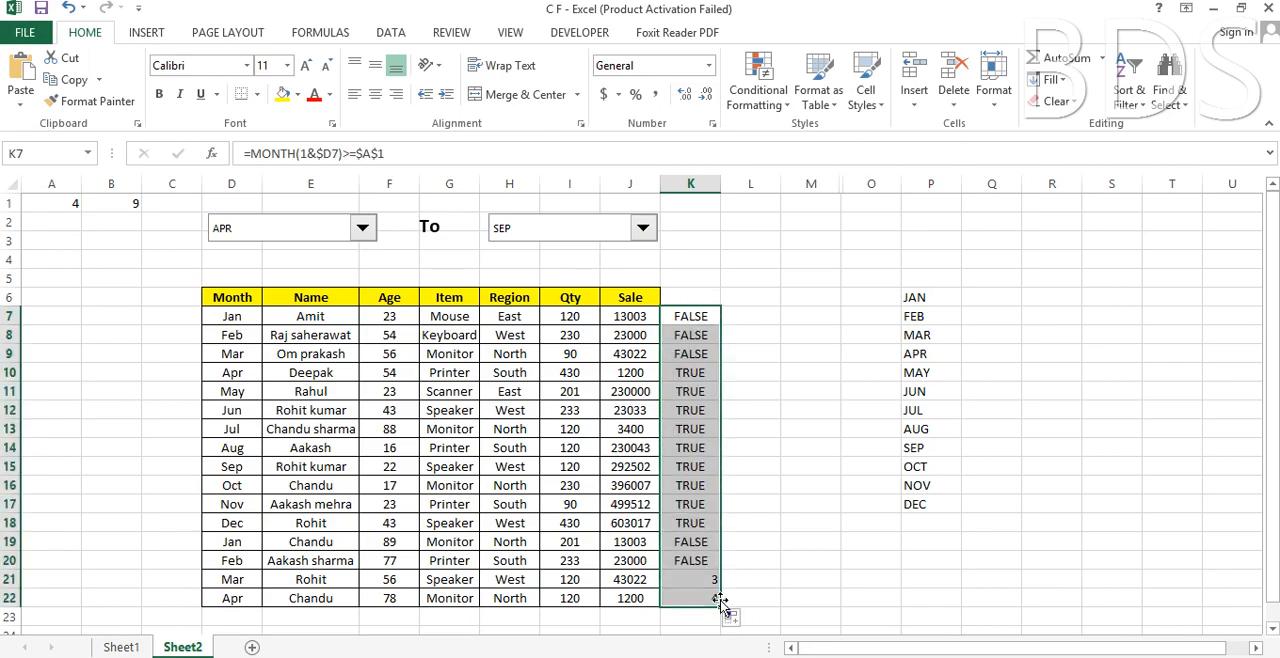
click(60, 203)
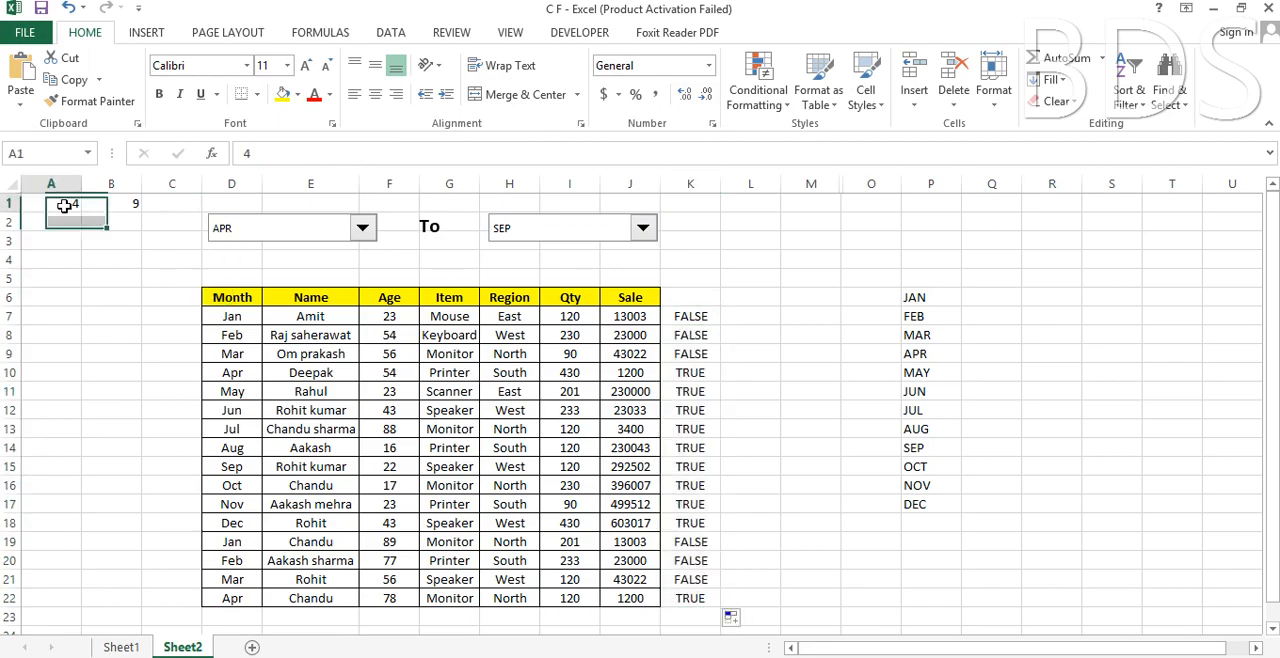
click(704, 372)
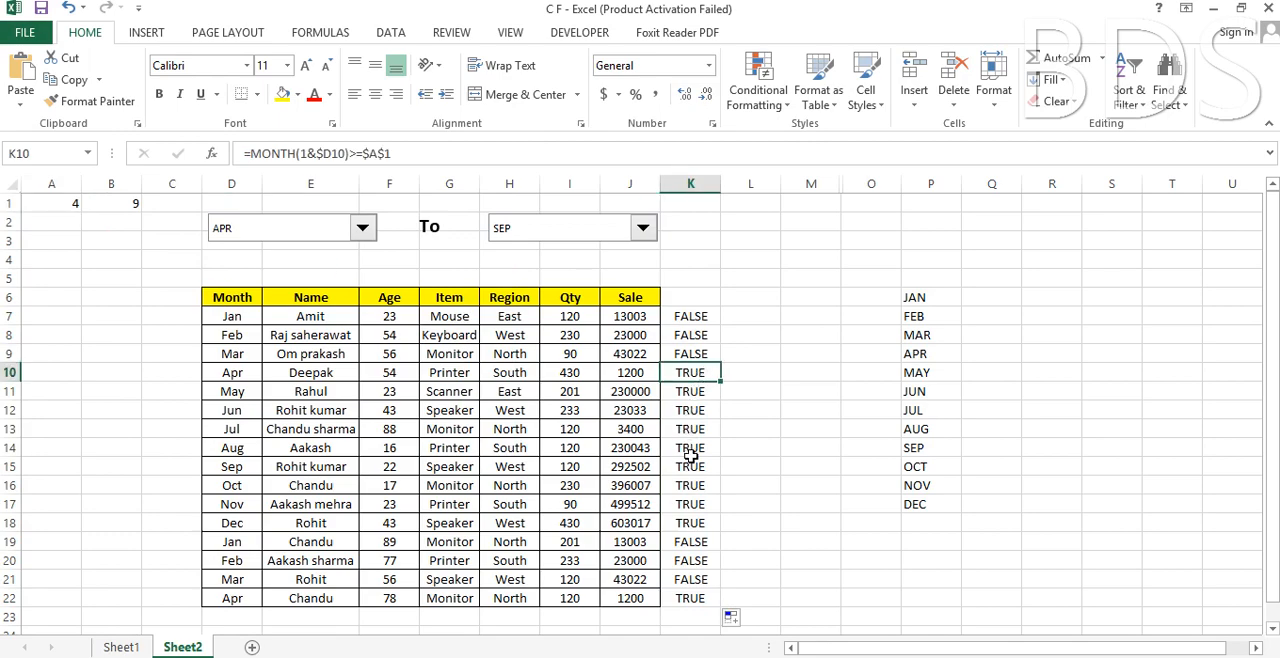
click(693, 317)
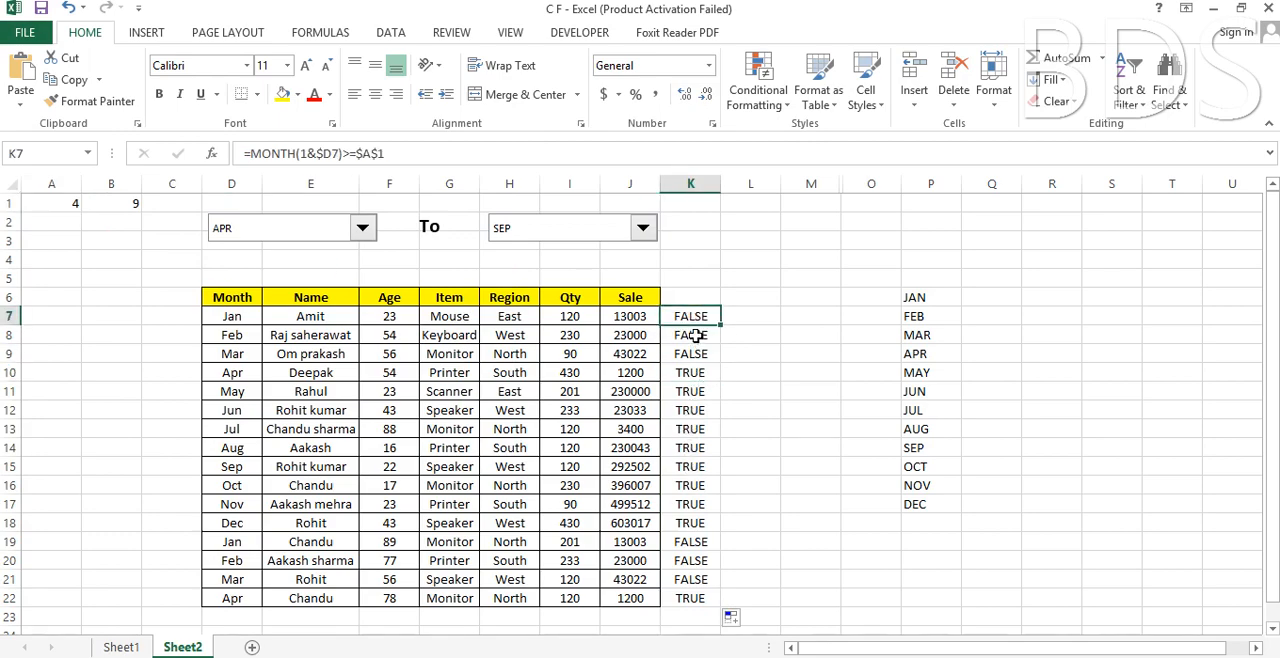
click(692, 337)
click(693, 354)
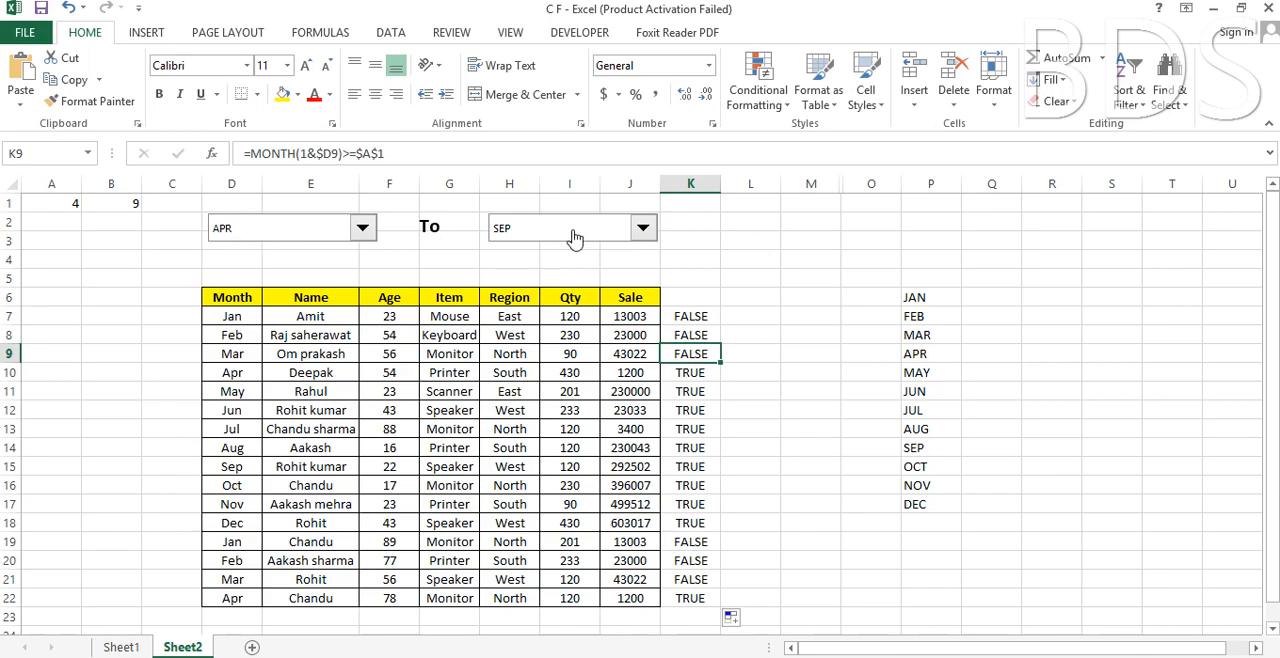
Wrap the comparison in K7 in an AND function and add a comma after $A$1 for a second condition.
double_click(702, 316)
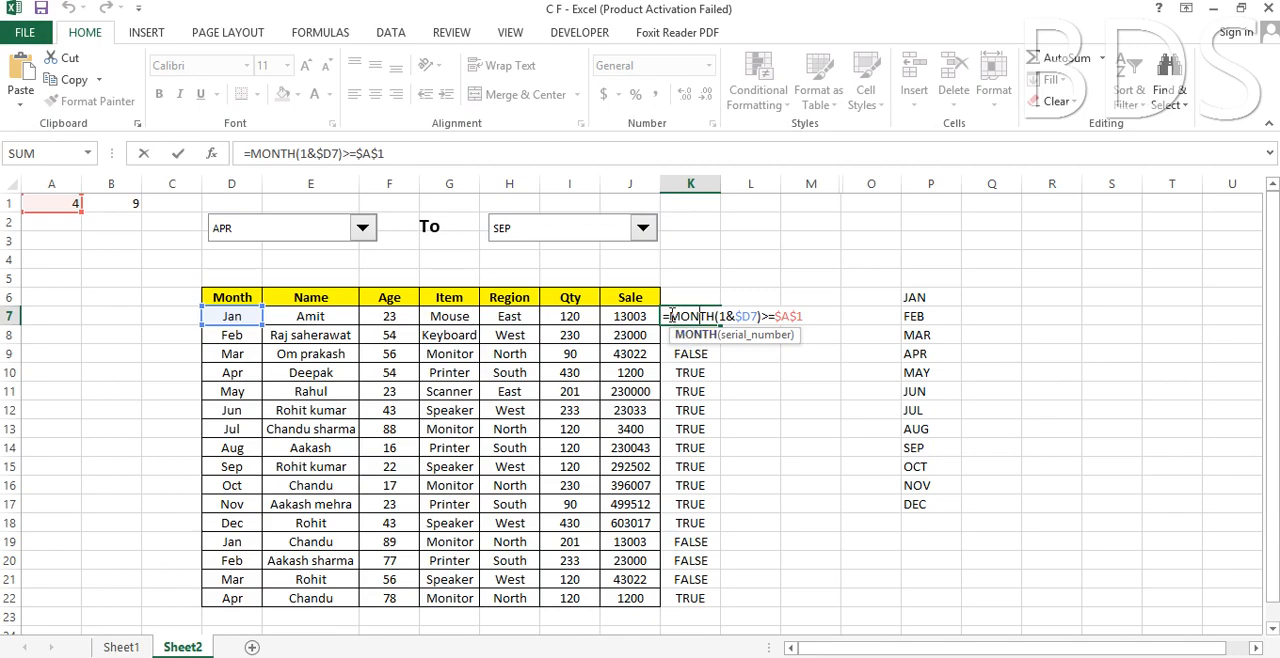
click(672, 316)
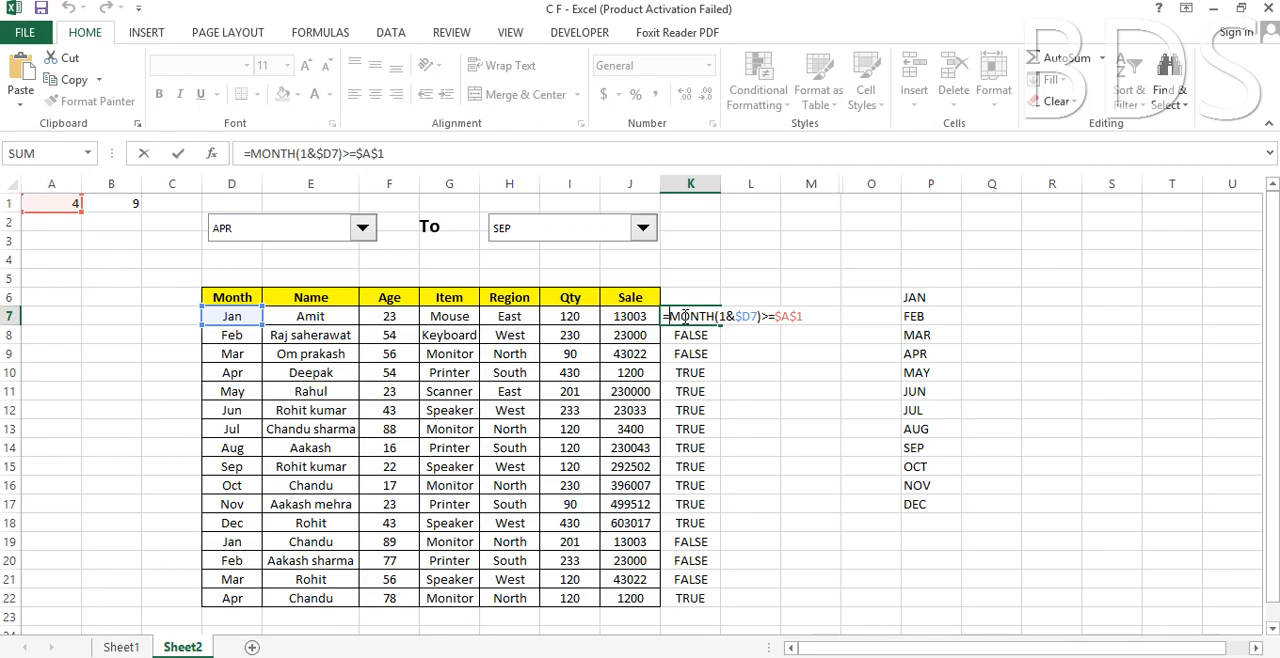
text(AND)
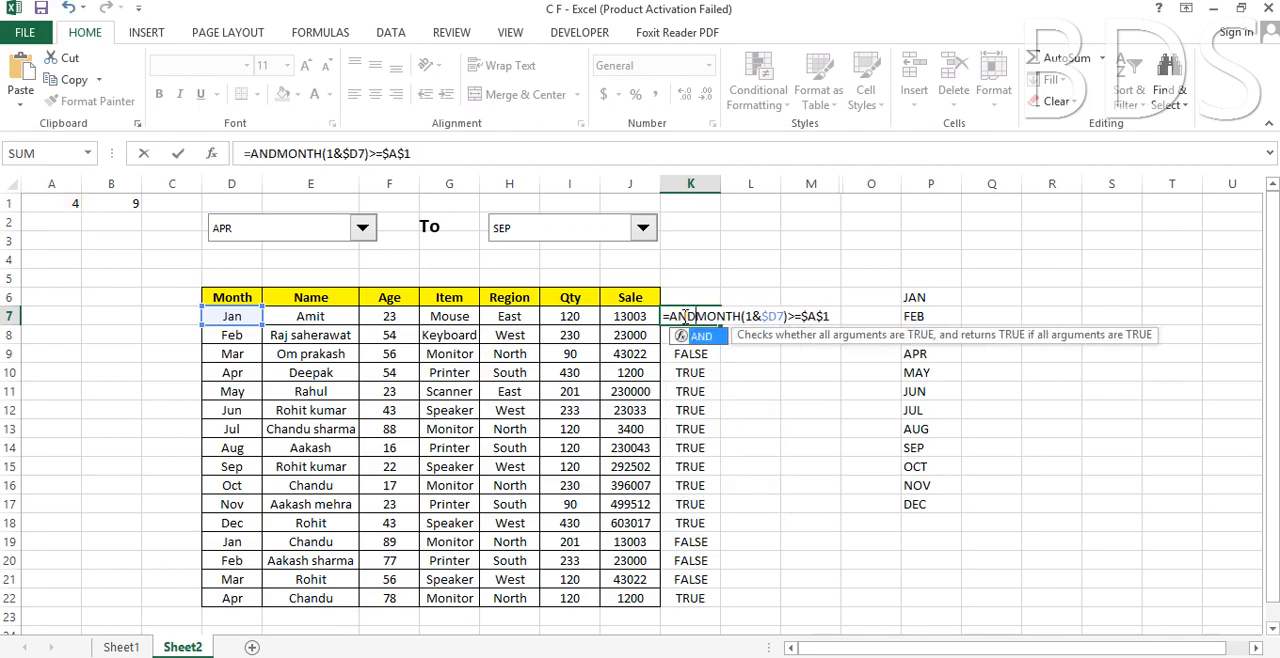
text(()
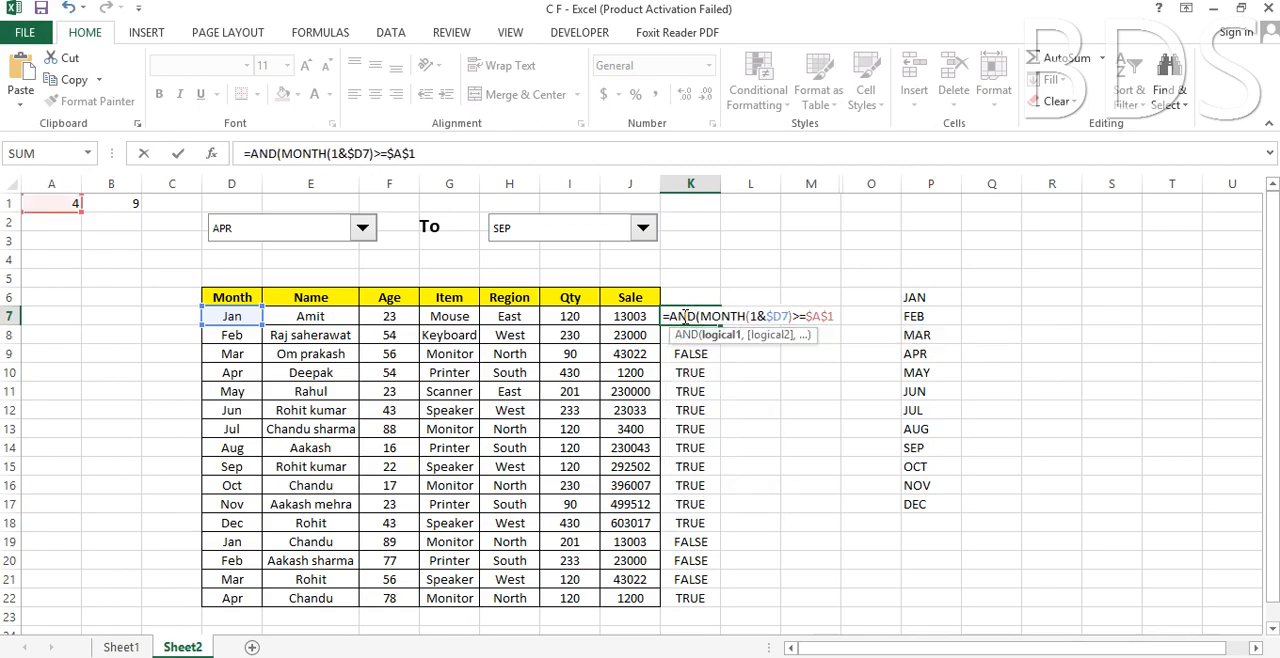
click(841, 316)
text(,)
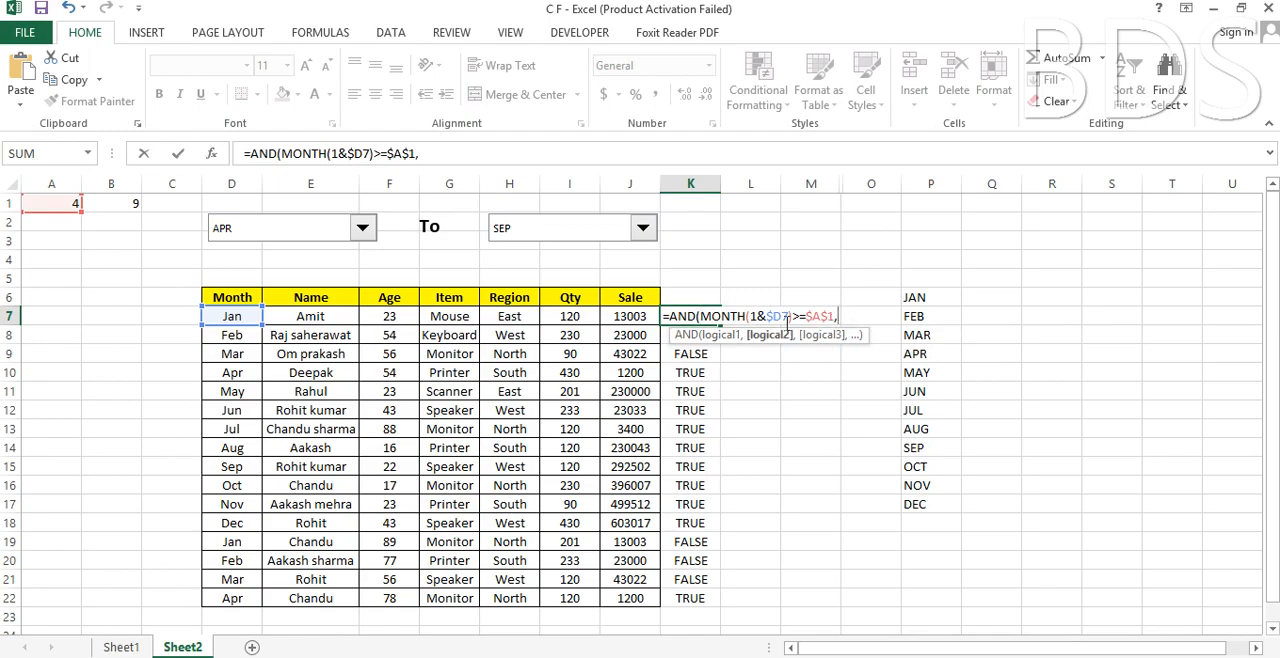
Duplicate the condition MONTH(1&$D7)>=$A$1 as the second argument of the AND formula in K7.
drag(701, 316, 836, 316)
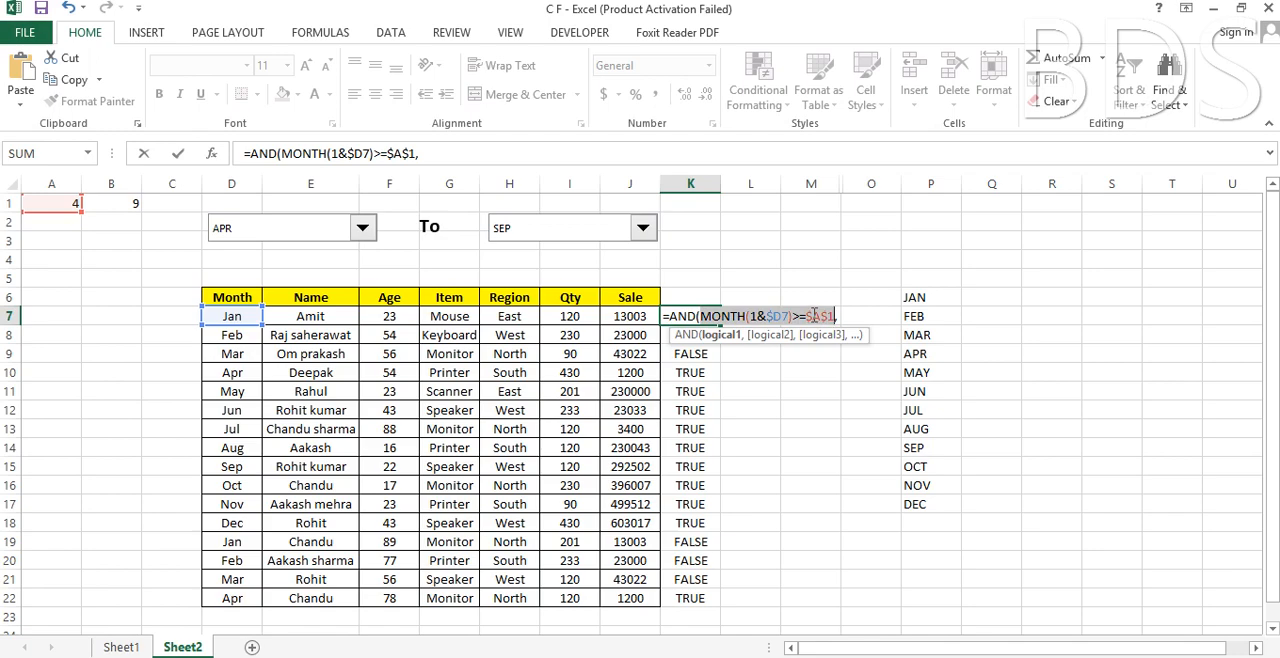
right_click(814, 316)
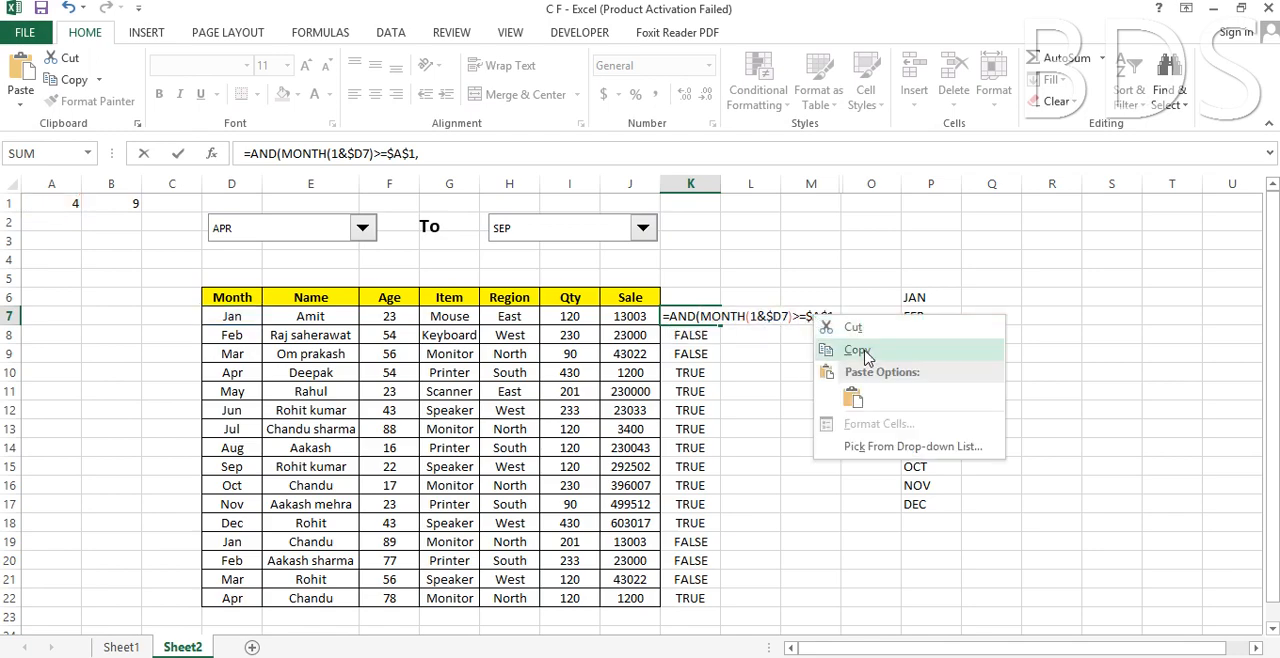
click(857, 350)
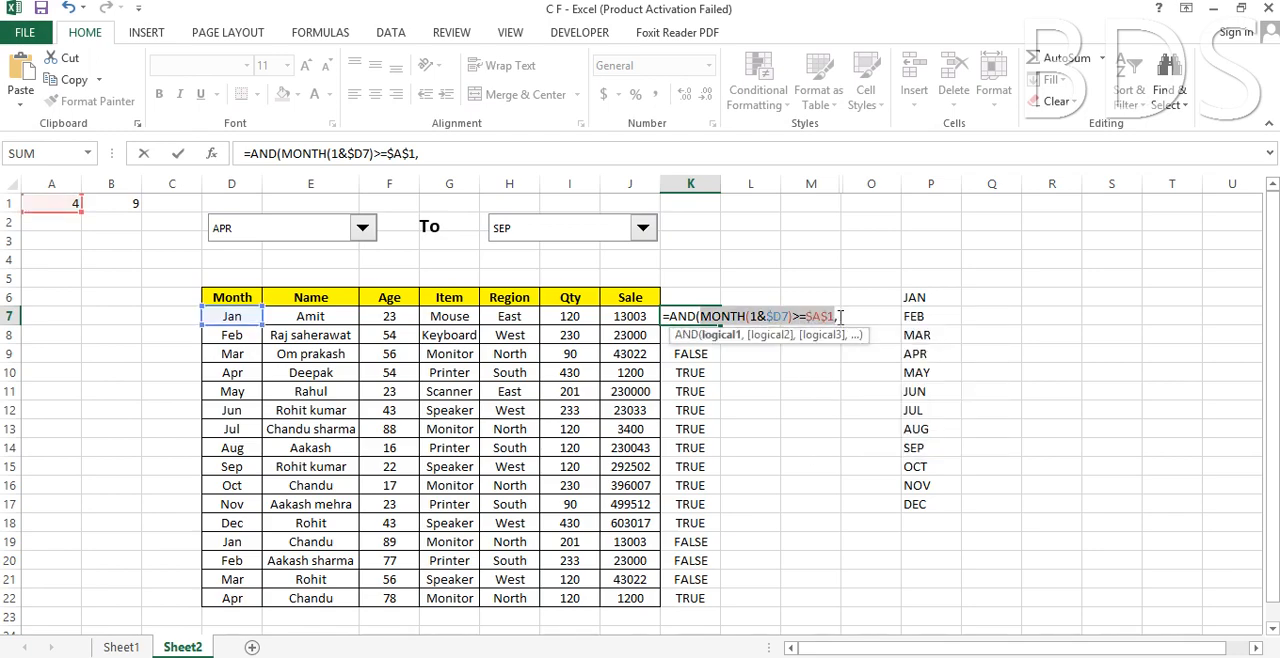
click(840, 316)
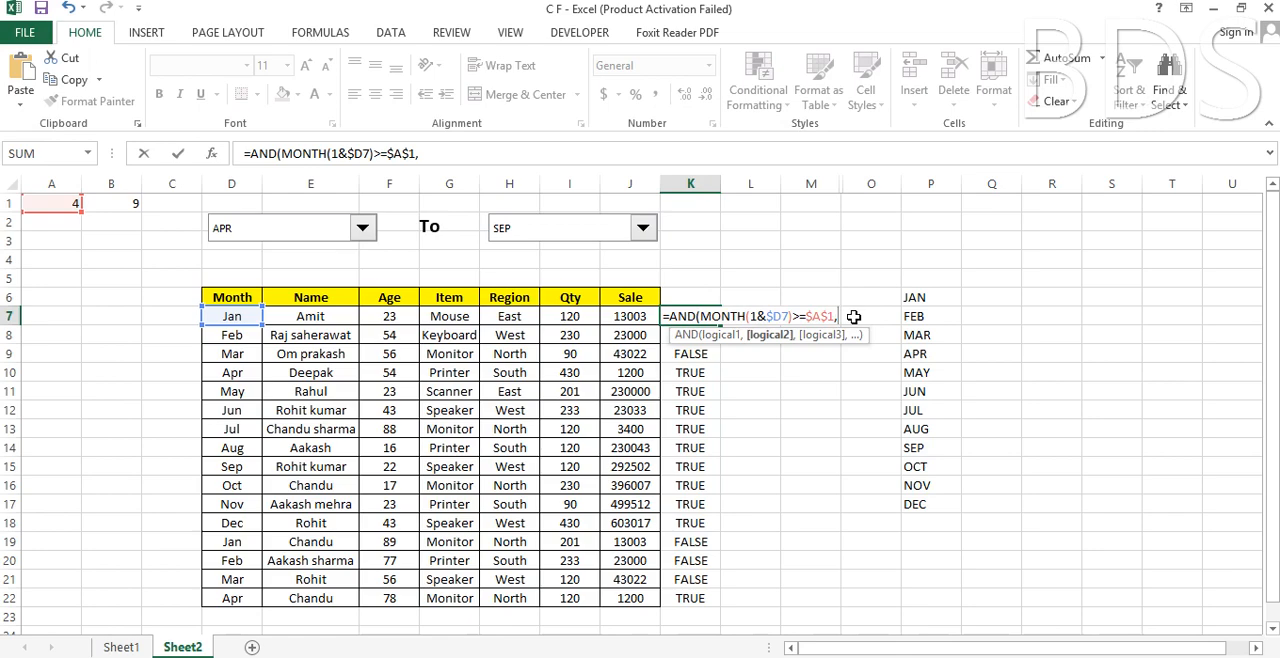
key(ctrl+v)
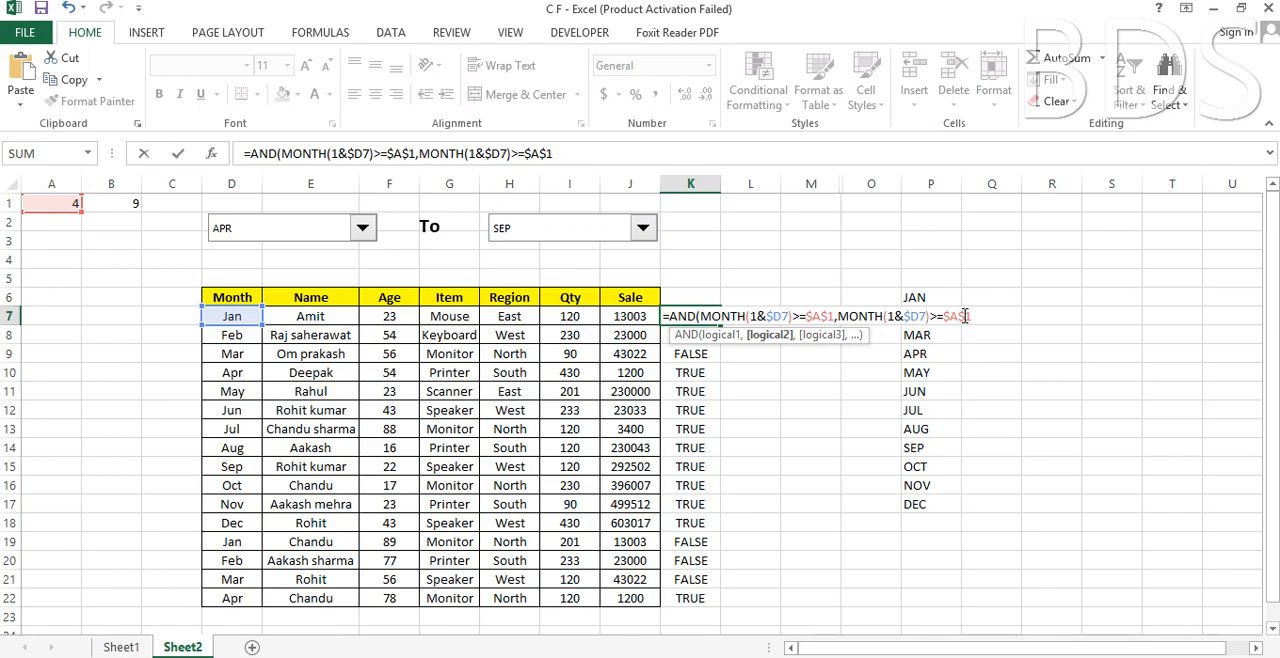
Change the second condition to MONTH(1&$D7)<=$B$1 and complete the AND formula in K7.
key(BackSpace)
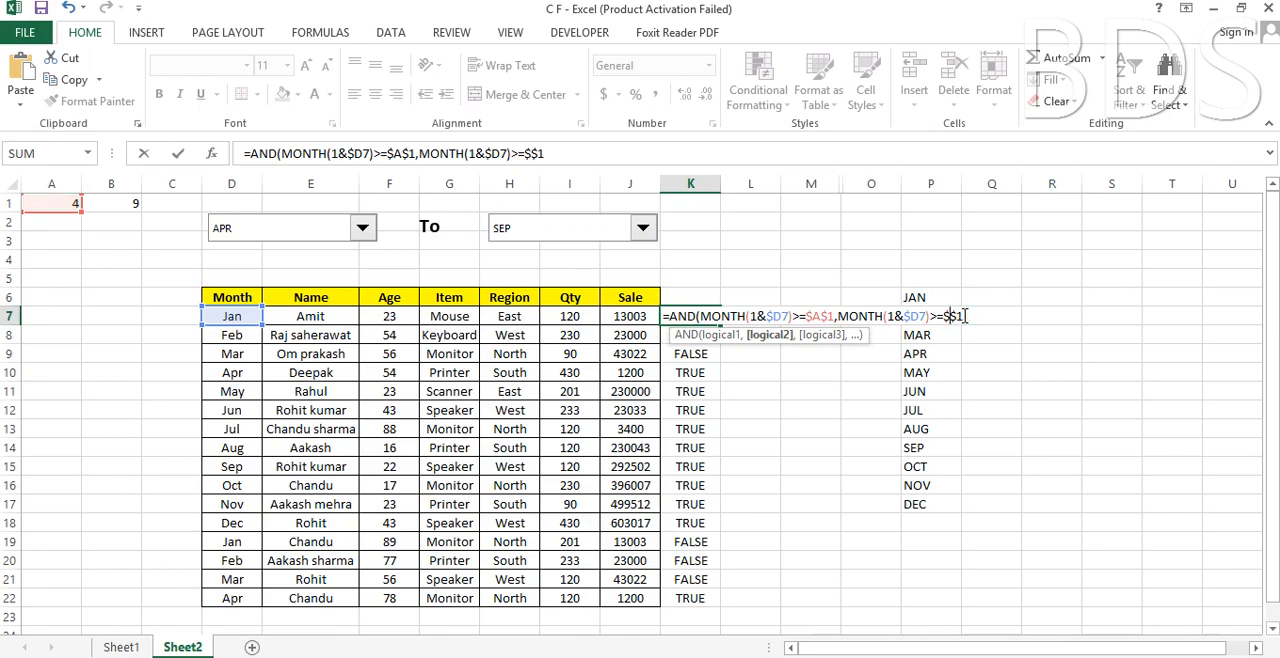
text(B)
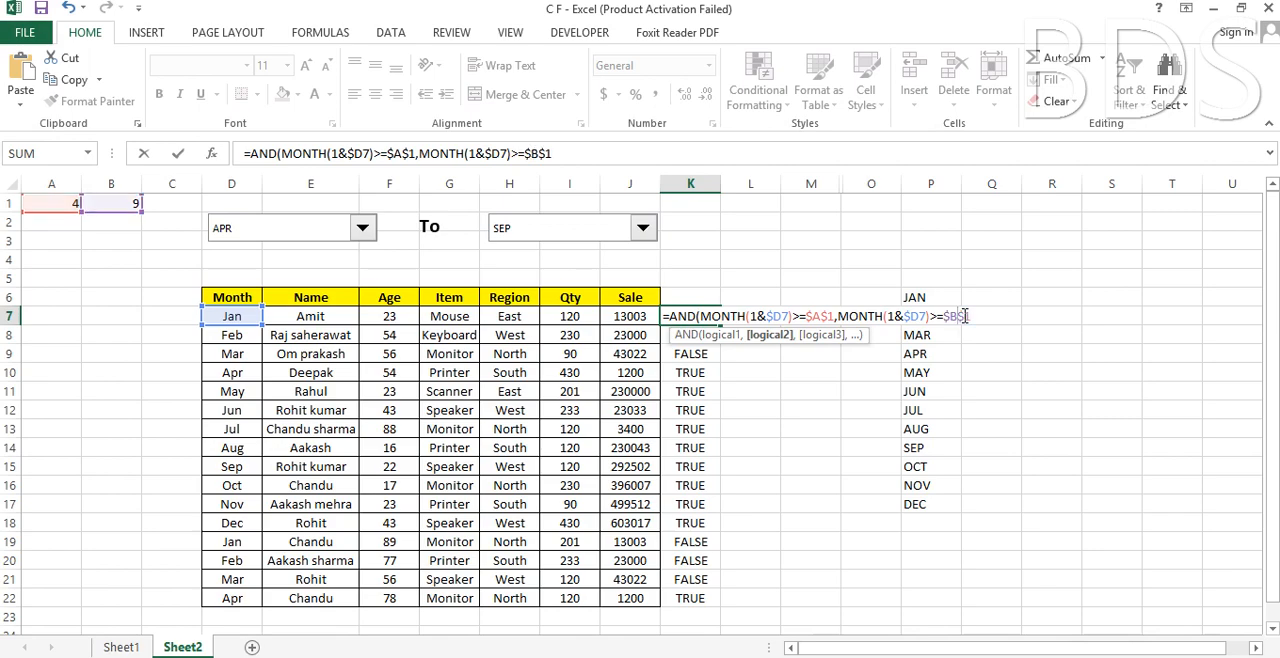
click(937, 316)
key(BackSpace)
text(<)
text())
key(Return)
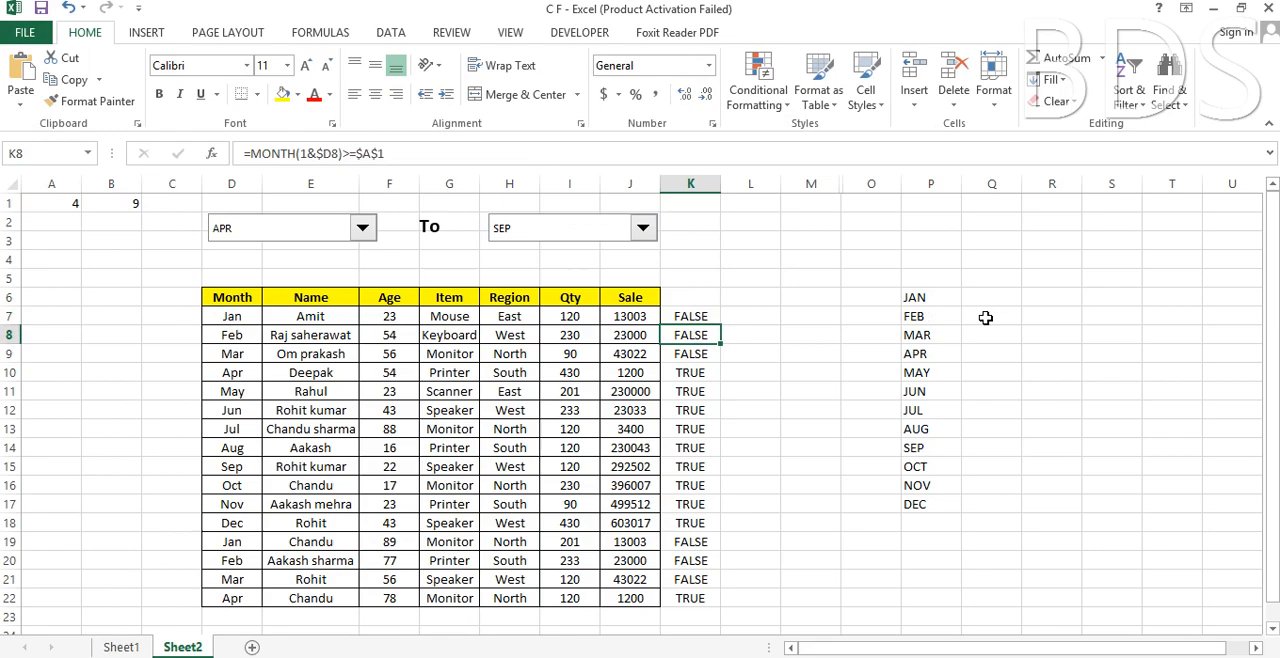
Fill the AND formula from K7 down to K22 and copy the formula text of K7.
click(701, 317)
double_click(721, 323)
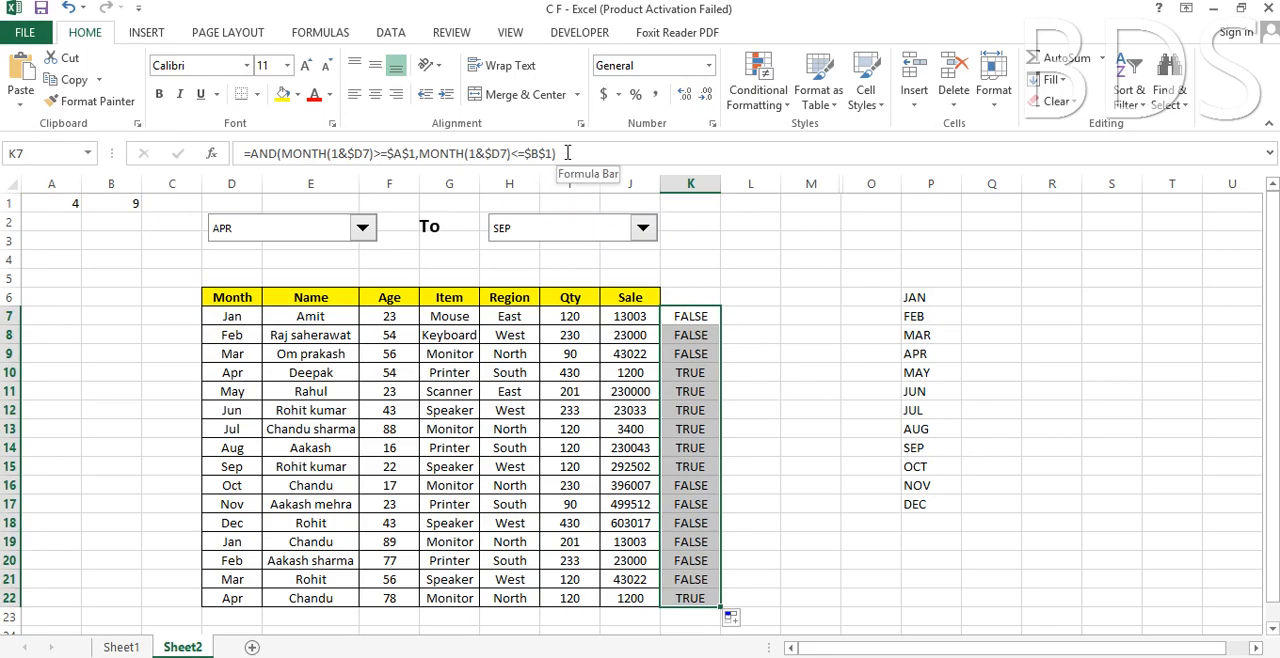
drag(567, 152, 240, 147)
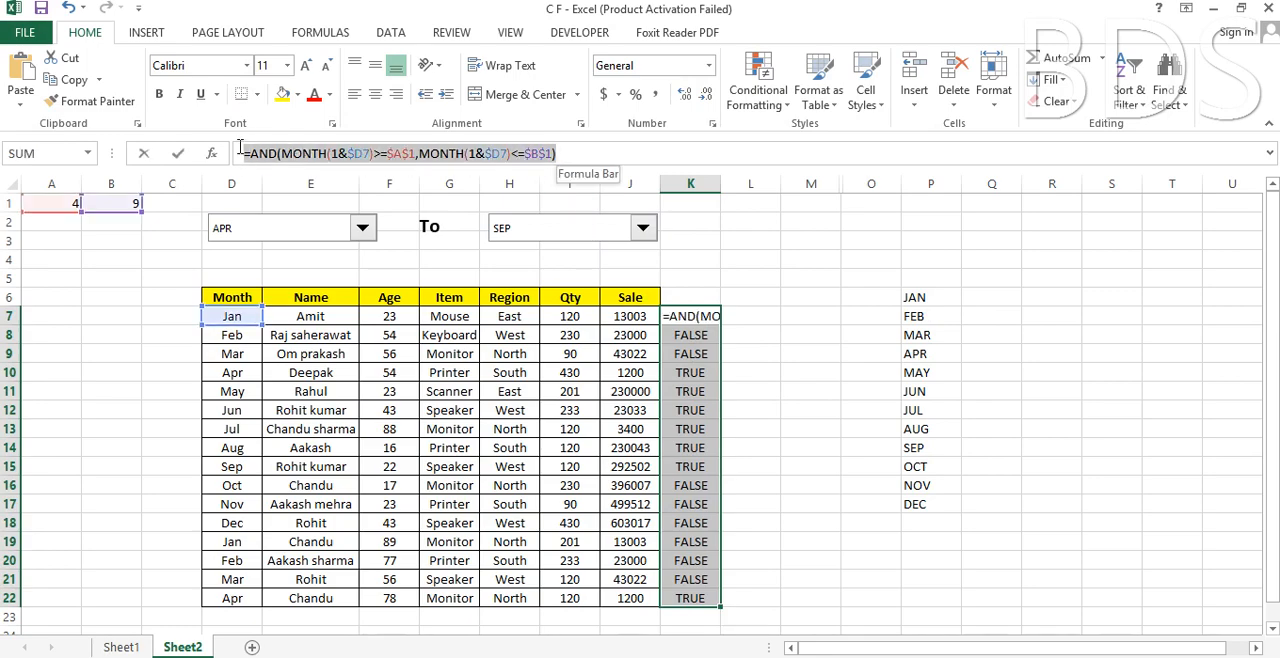
right_click(279, 152)
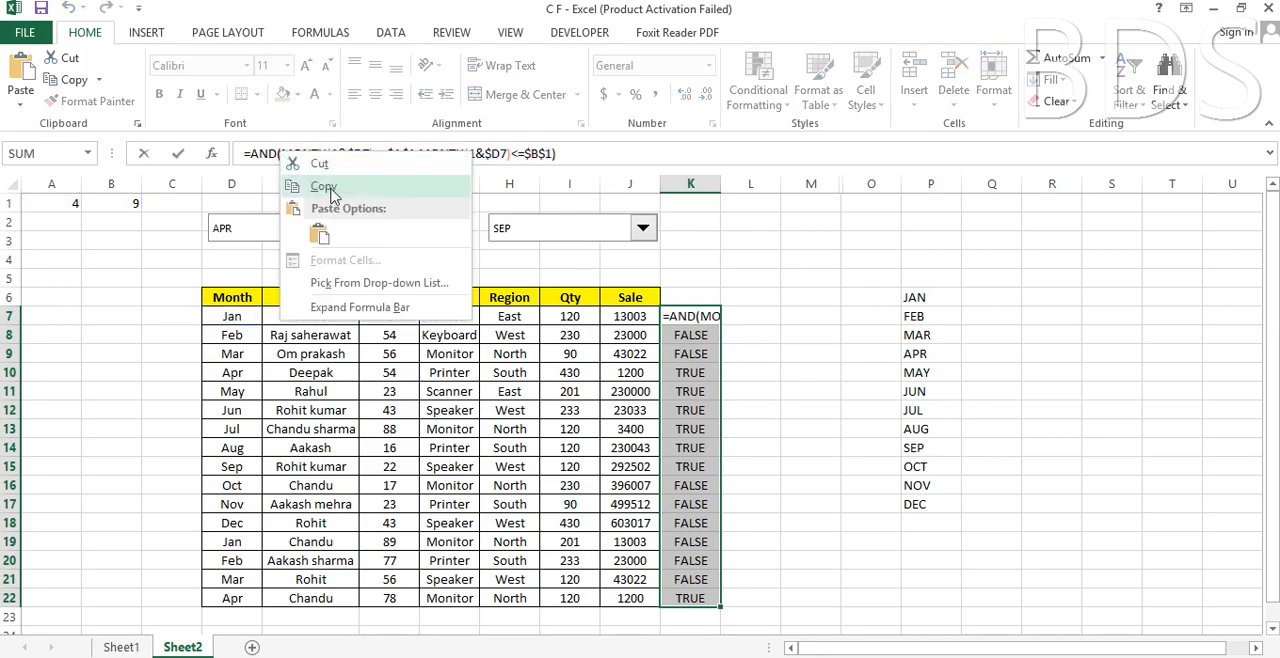
click(323, 187)
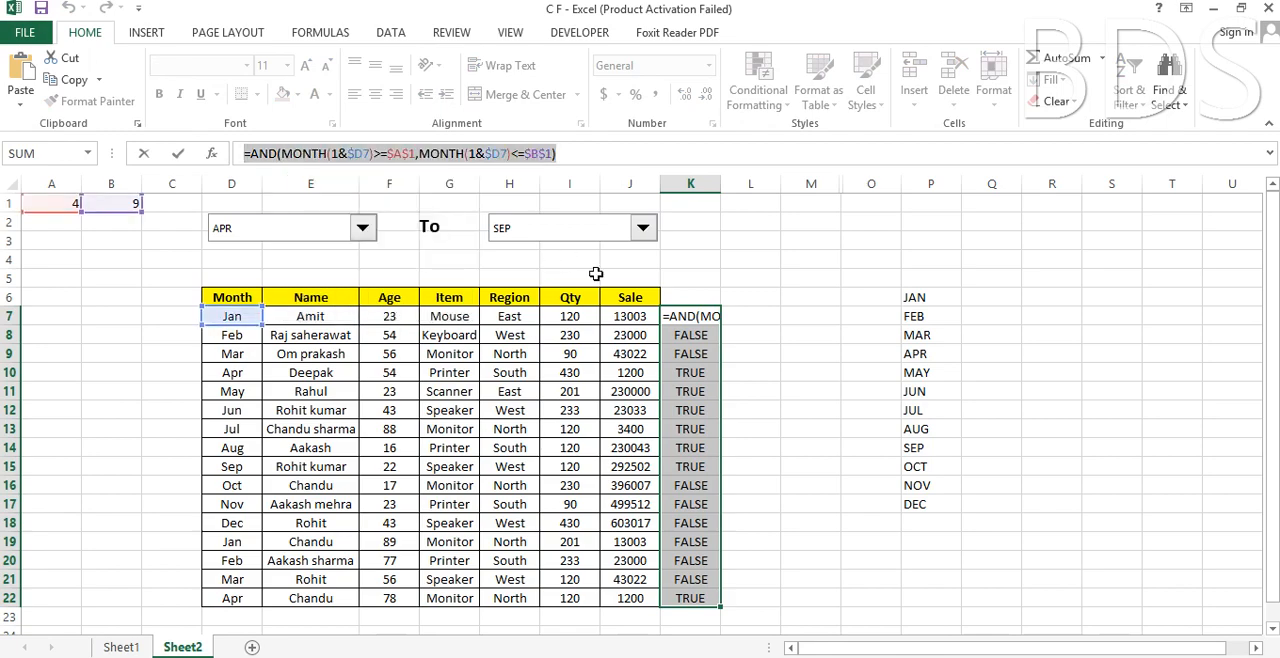
key(Escape)
click(808, 368)
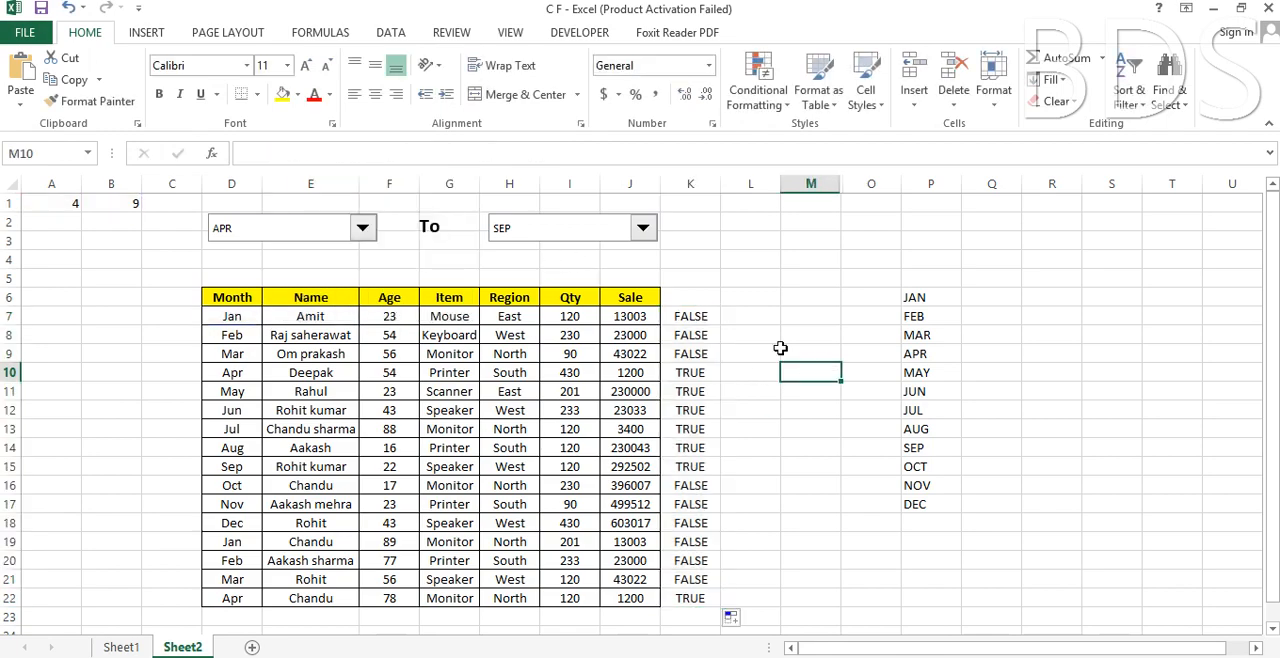
Start a formula-based conditional formatting rule for D7:J22 with the copied formula =AND(MONTH(1&$D7)>=$A$1,MONTH(1&$D7)<=$B$1).
drag(222, 320, 623, 600)
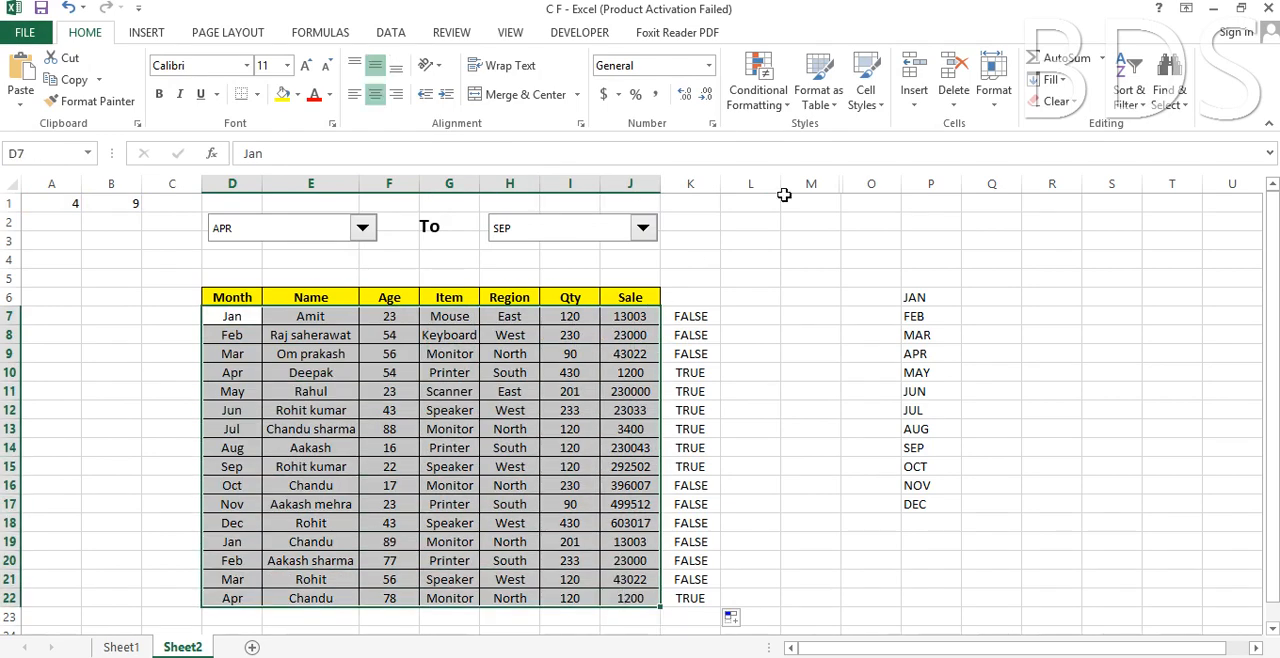
click(770, 98)
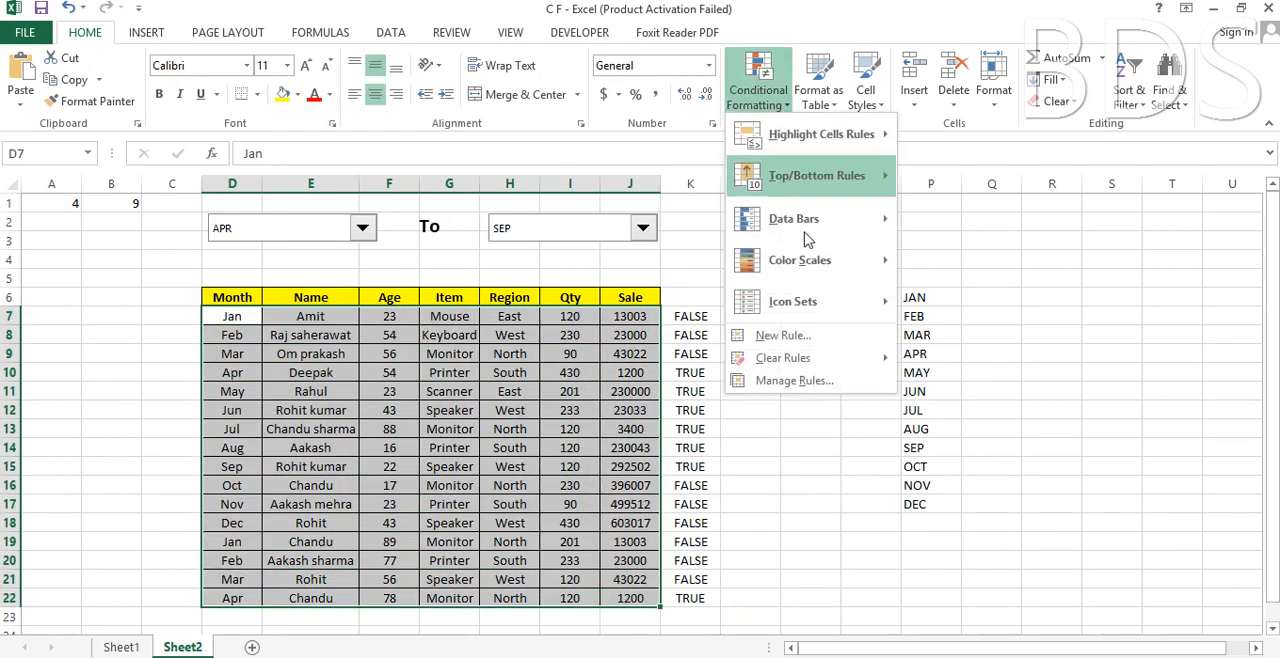
click(800, 338)
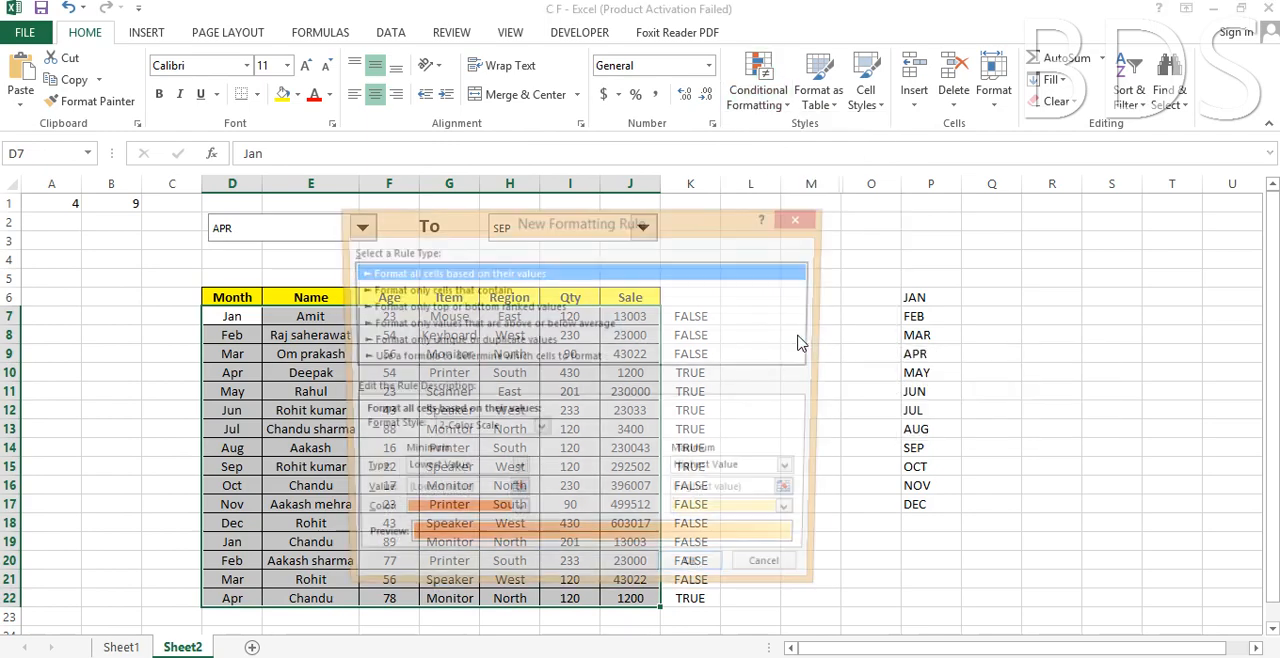
click(443, 359)
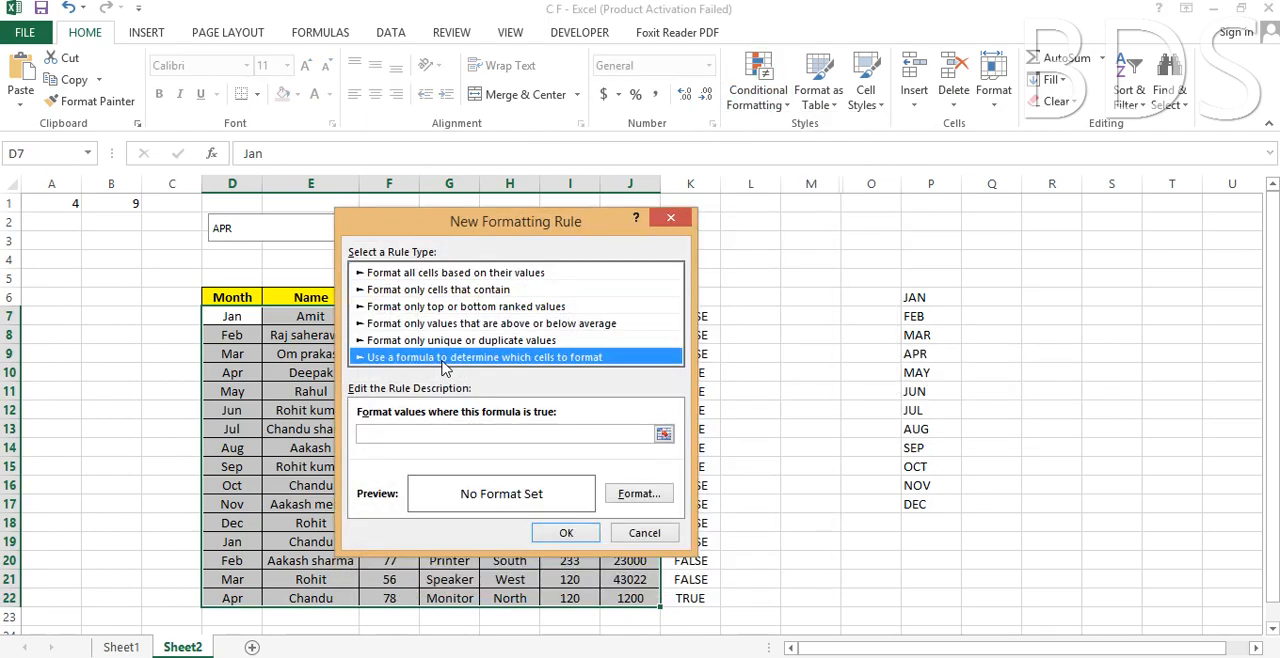
click(418, 433)
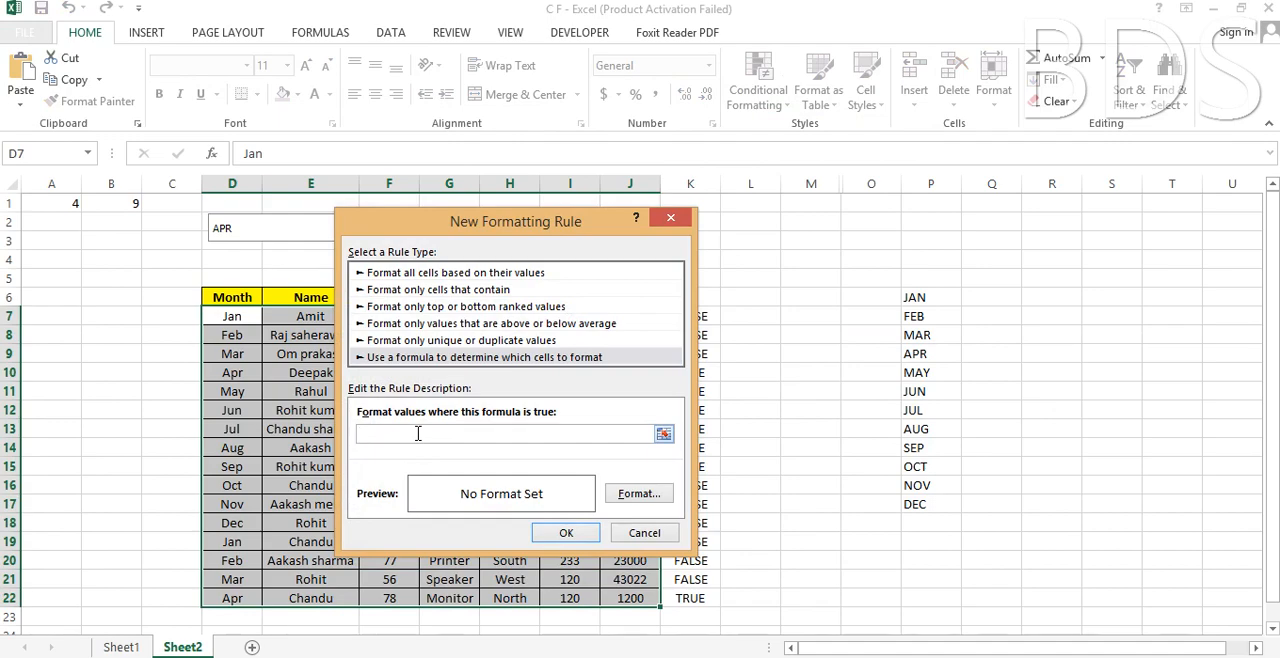
key(ctrl+v)
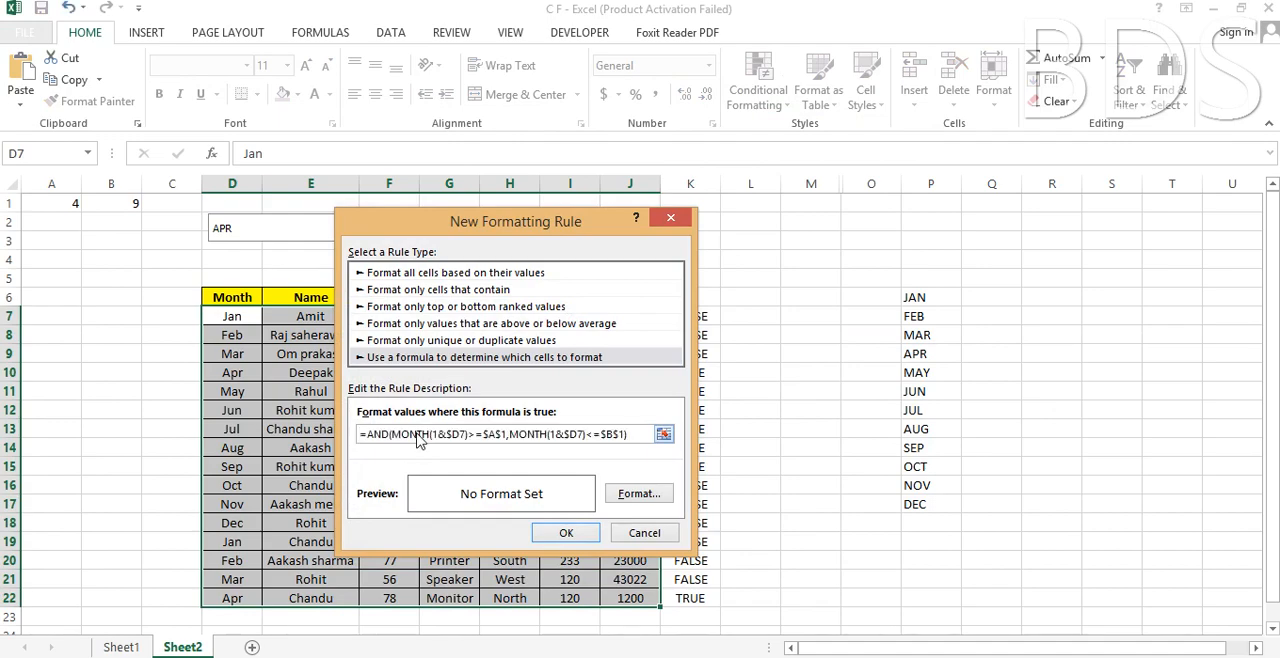
Give the new rule a light green background fill and apply it to the table rows.
click(657, 500)
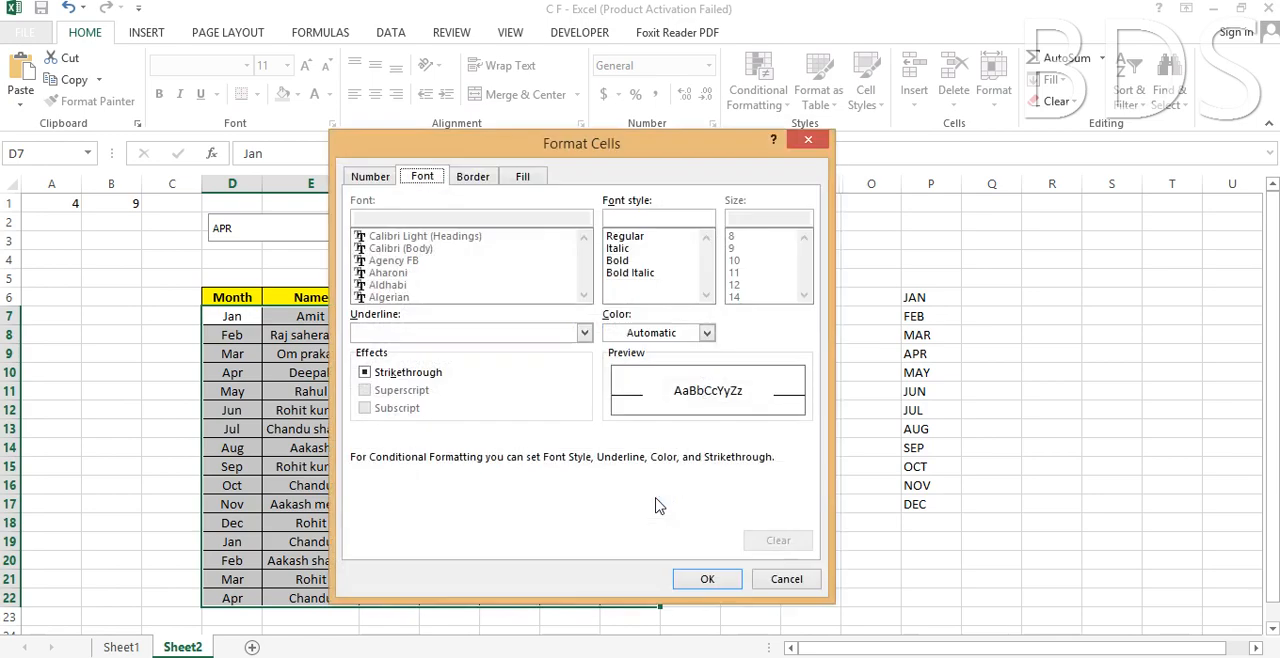
click(528, 180)
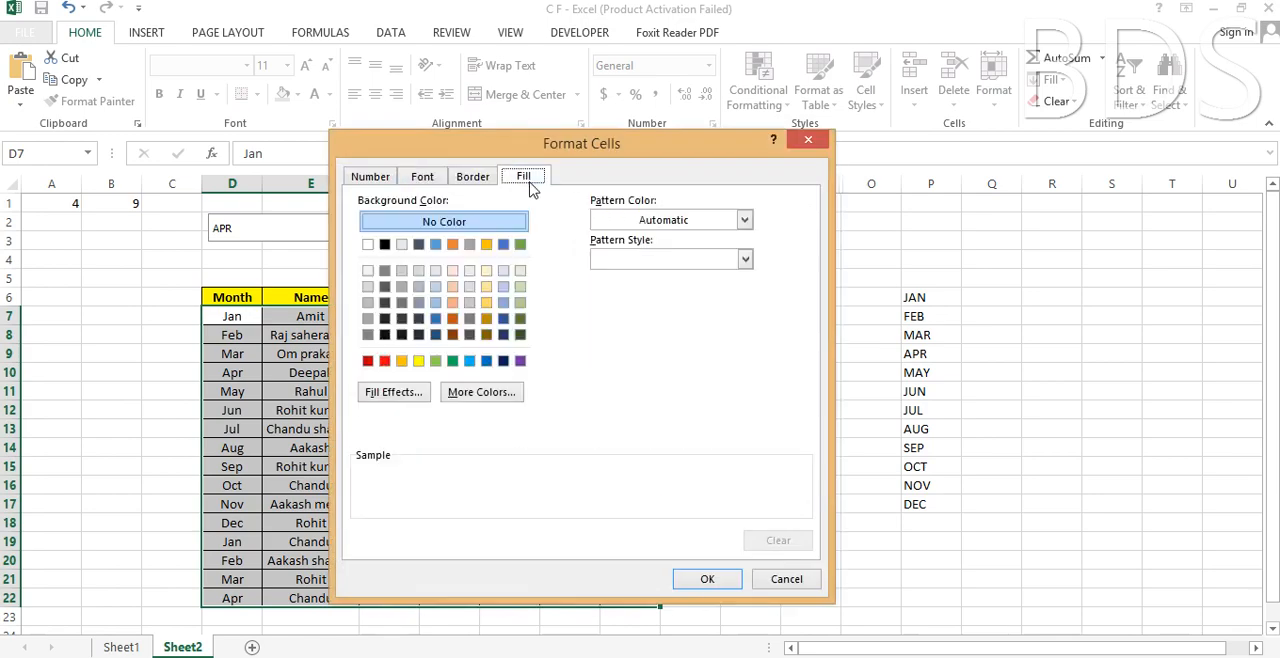
click(520, 302)
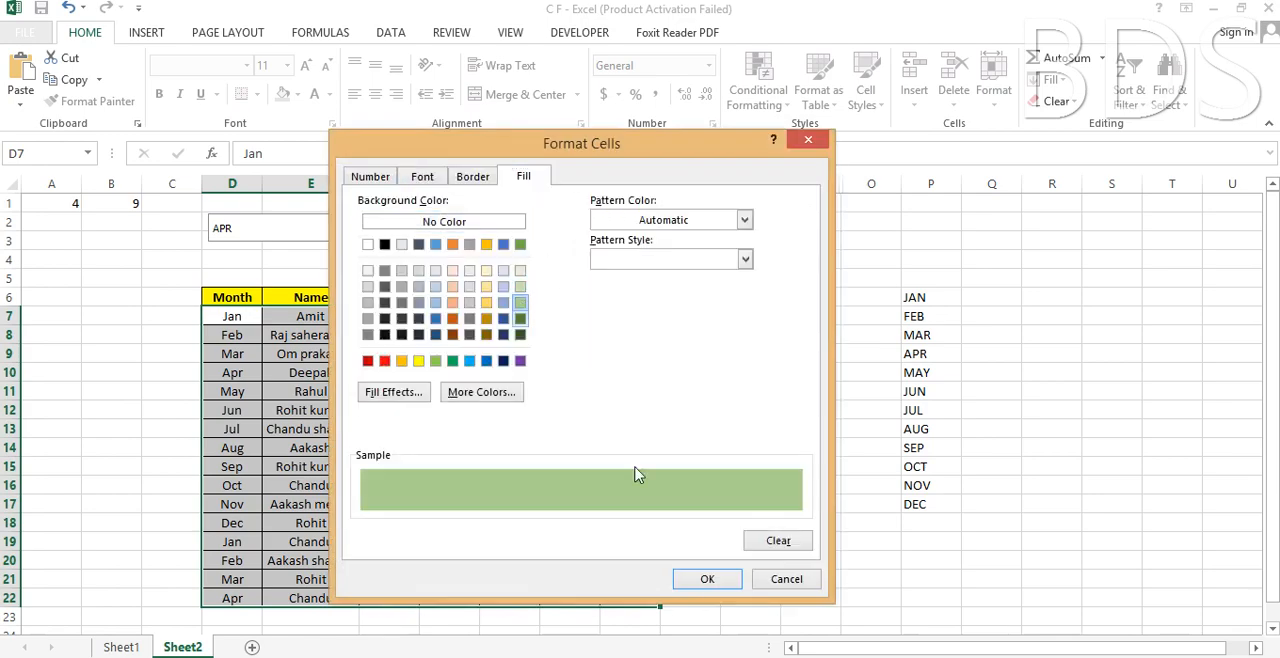
click(707, 580)
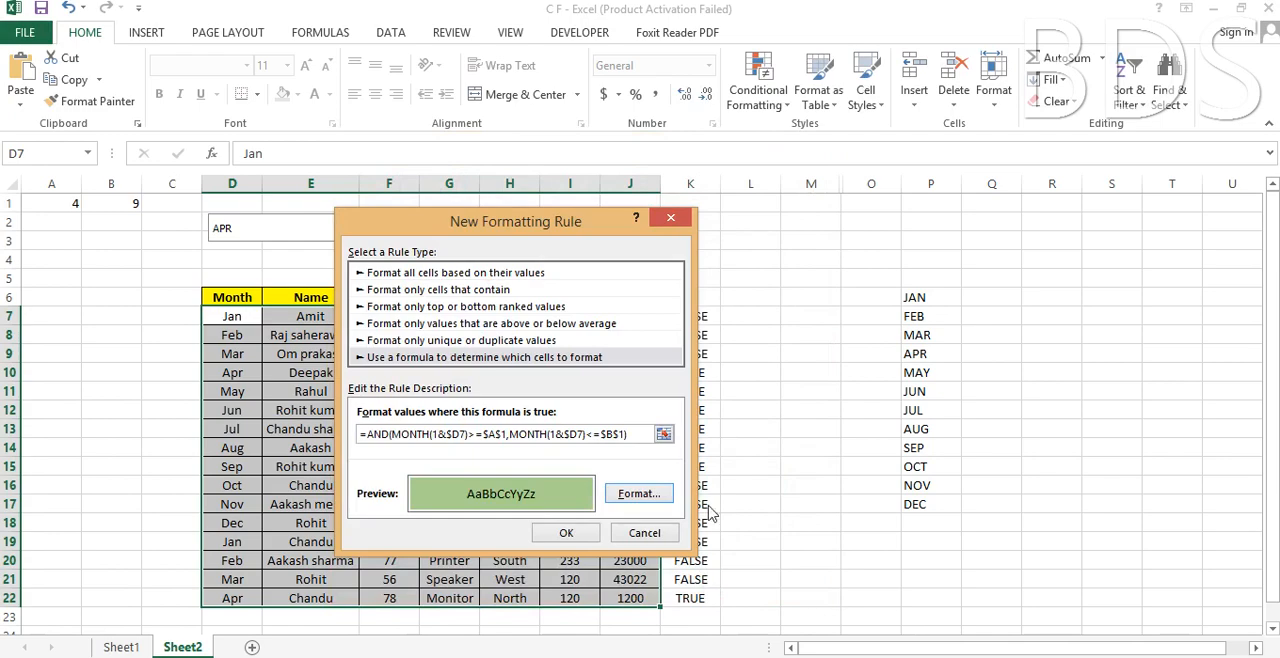
click(567, 534)
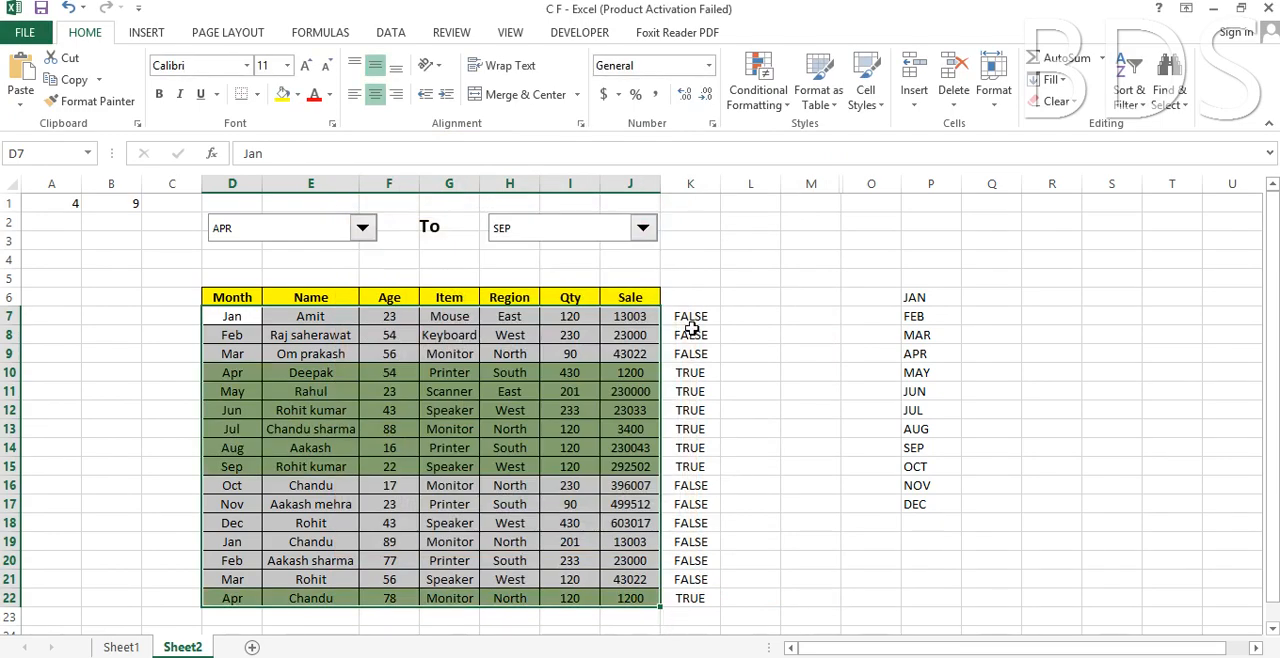
Clear the helper formulas in K7:K22 and hide column P containing the month list.
drag(690, 323, 686, 598)
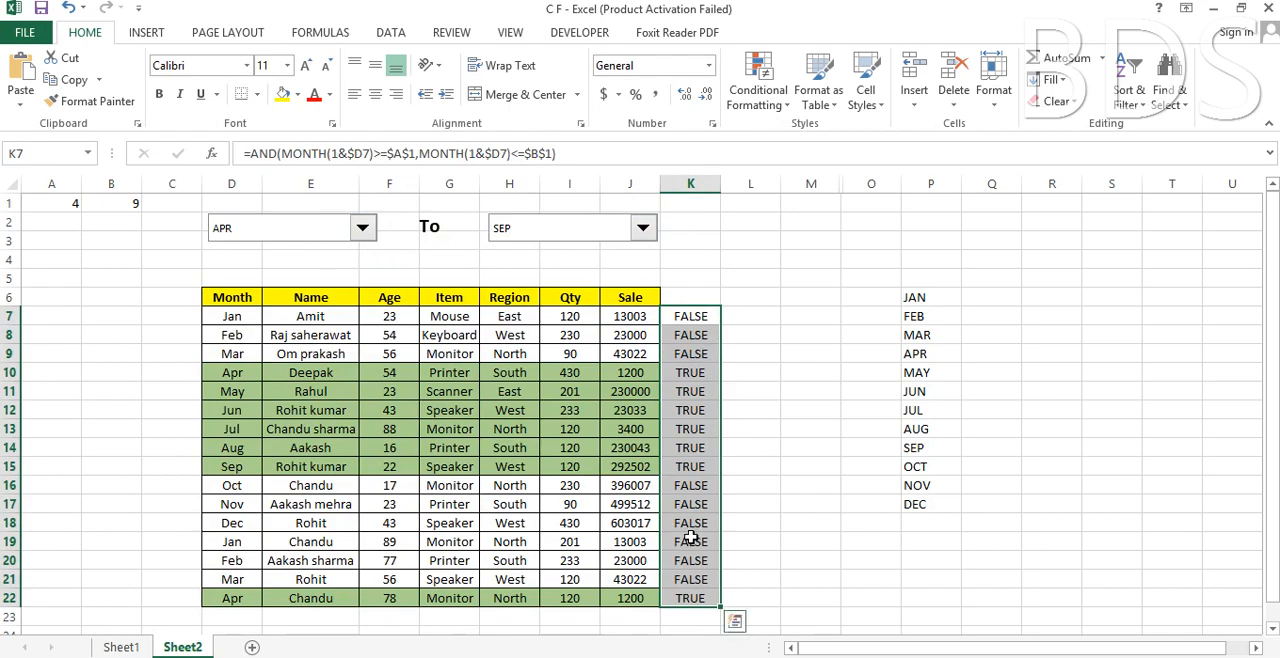
key(Delete)
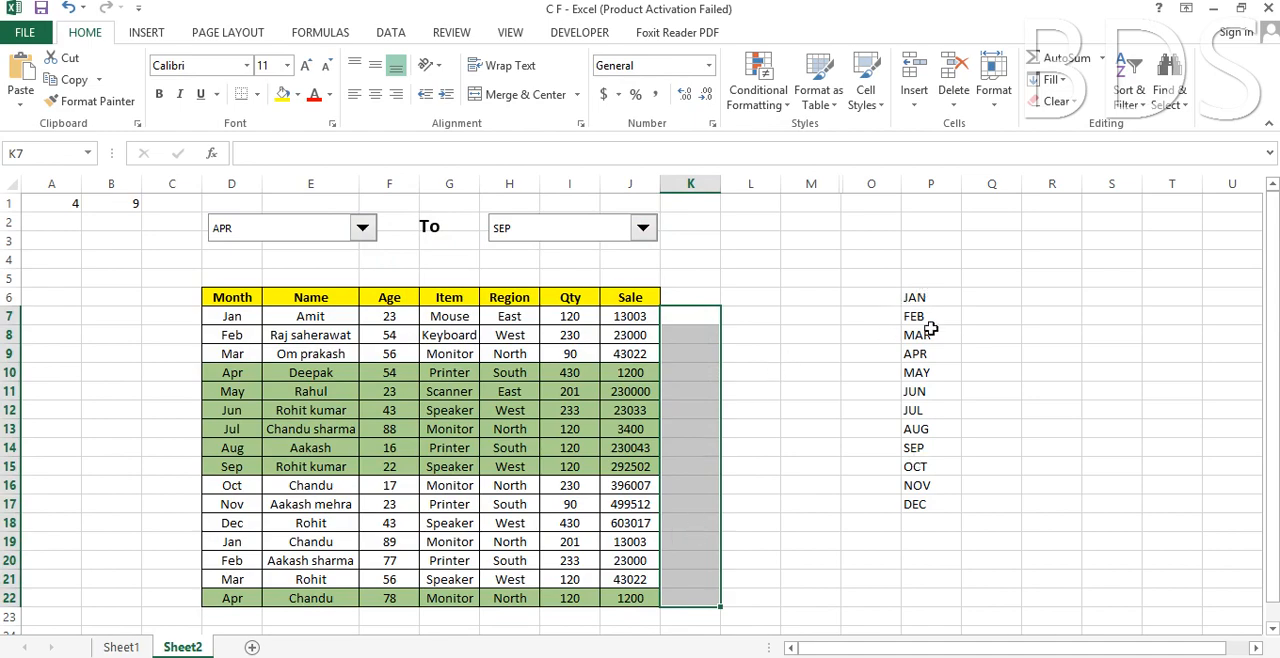
click(932, 183)
right_click(940, 298)
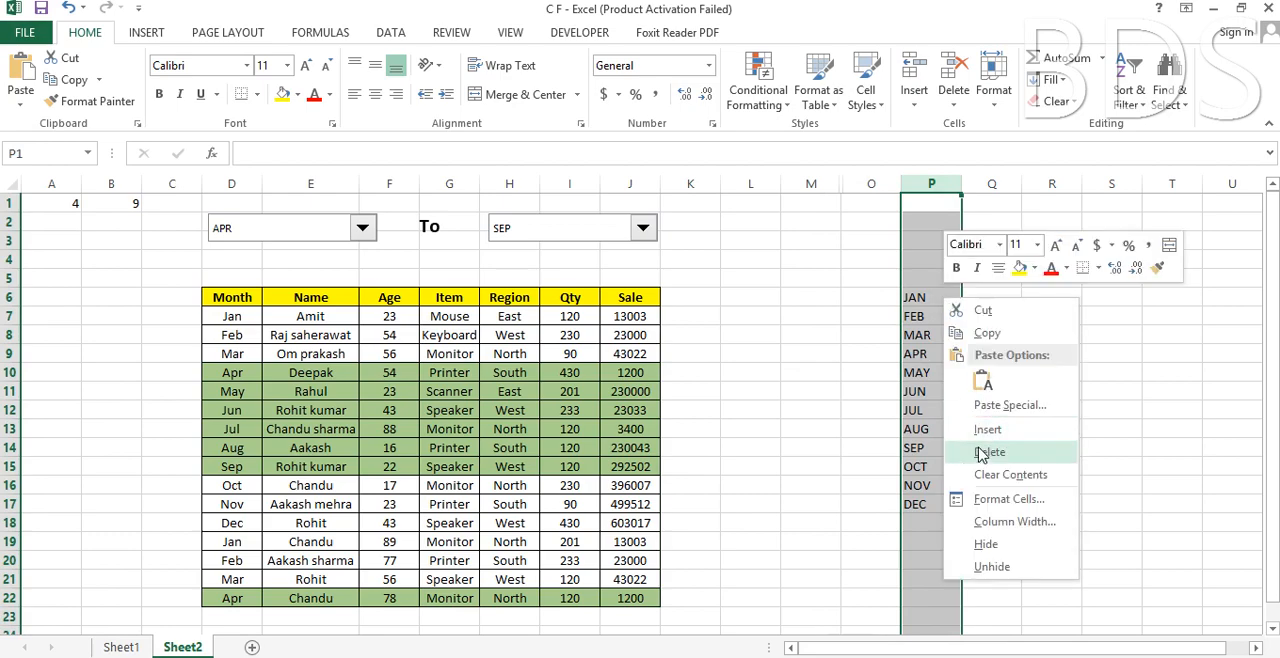
click(1005, 545)
click(800, 331)
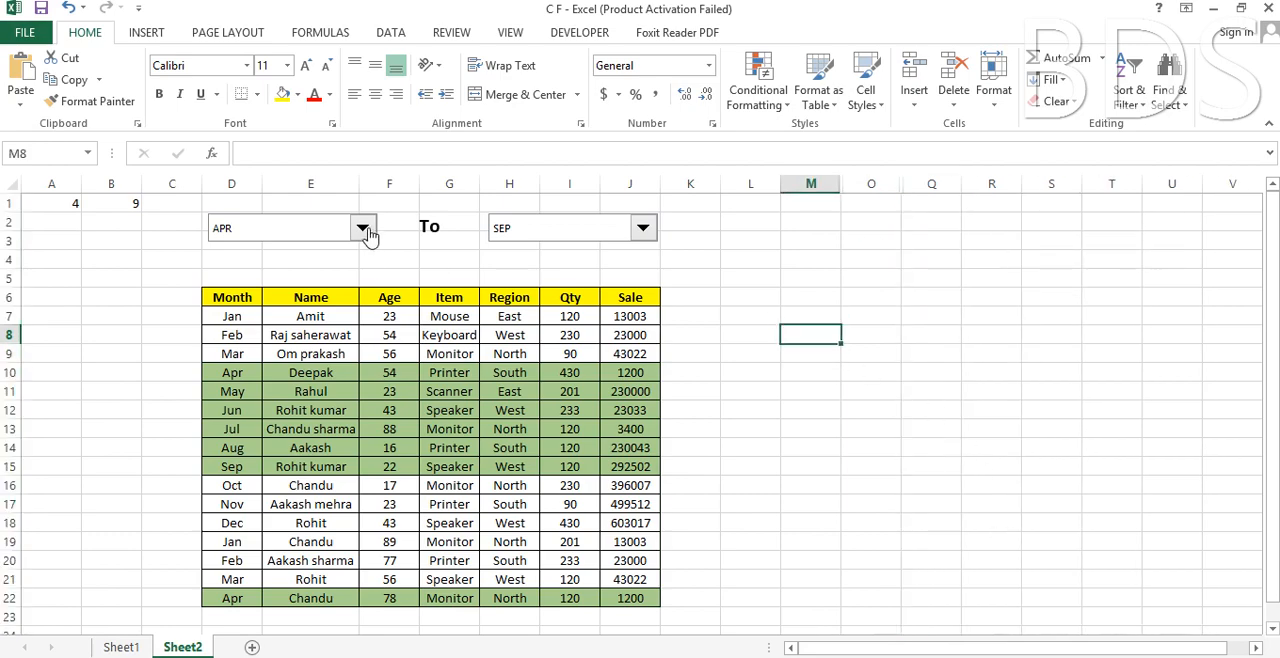
Test the month range by setting the start month to JUN and the end month to FEB.
click(362, 229)
click(297, 279)
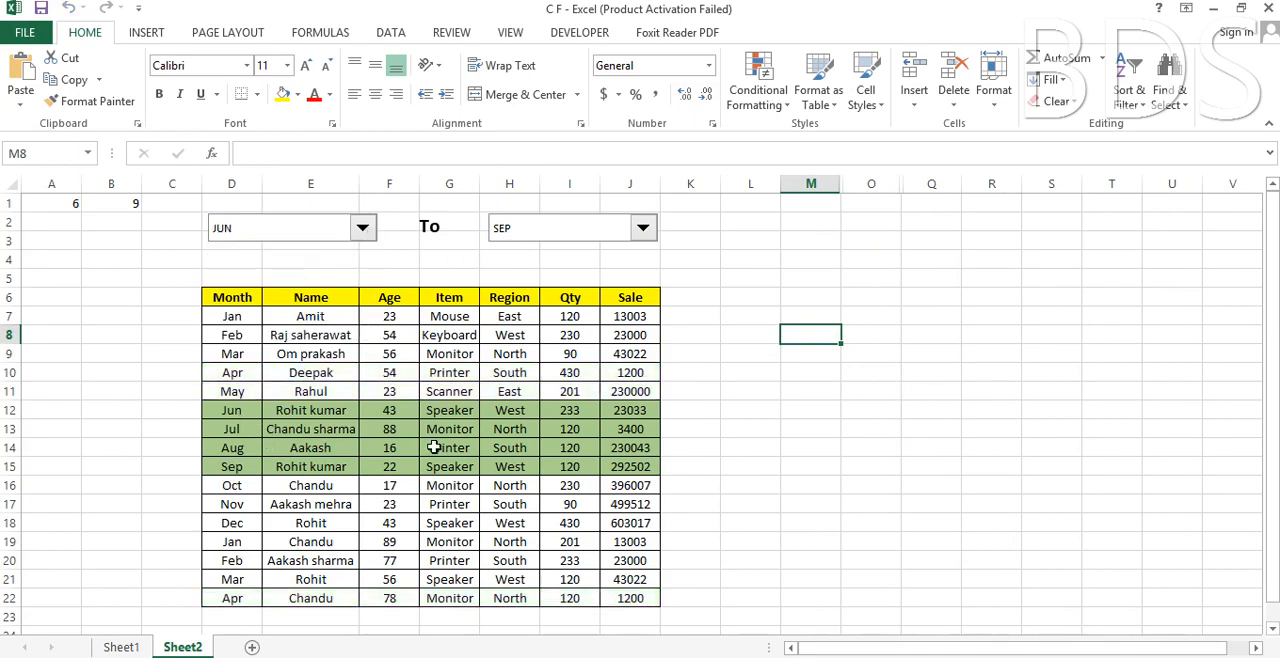
click(642, 228)
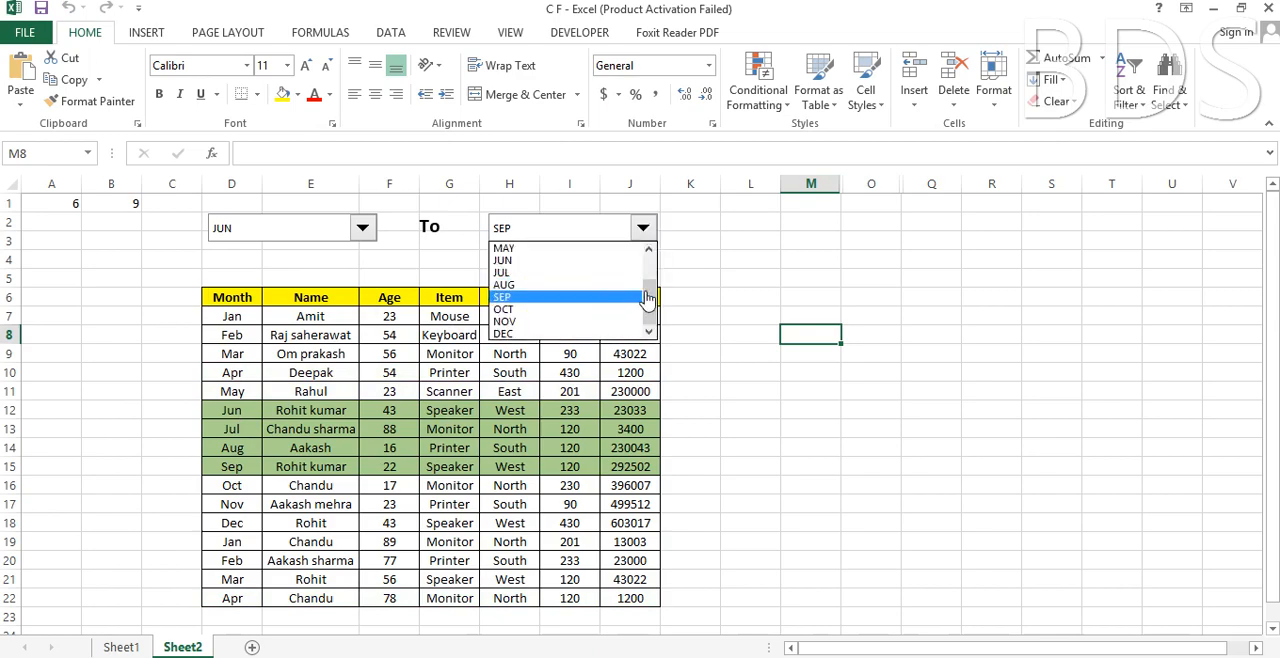
drag(647, 297, 648, 258)
click(575, 262)
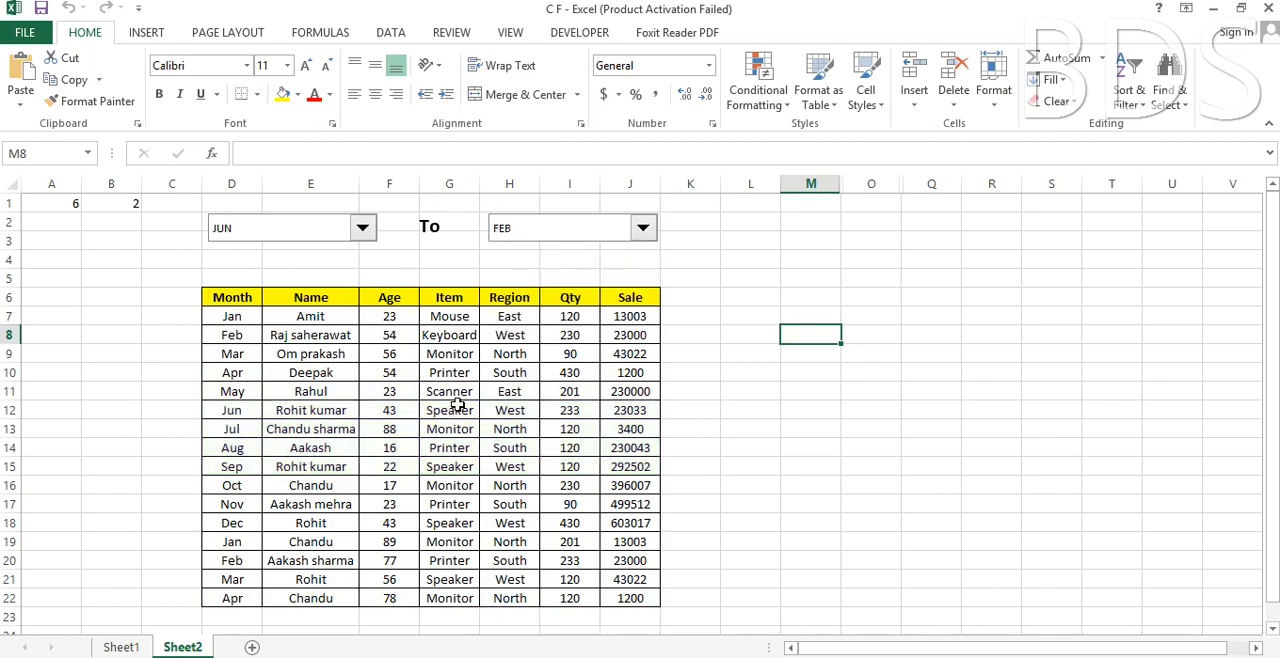
Start an IF formula in E4 below the start month box with the logical test A1>B1.
click(387, 260)
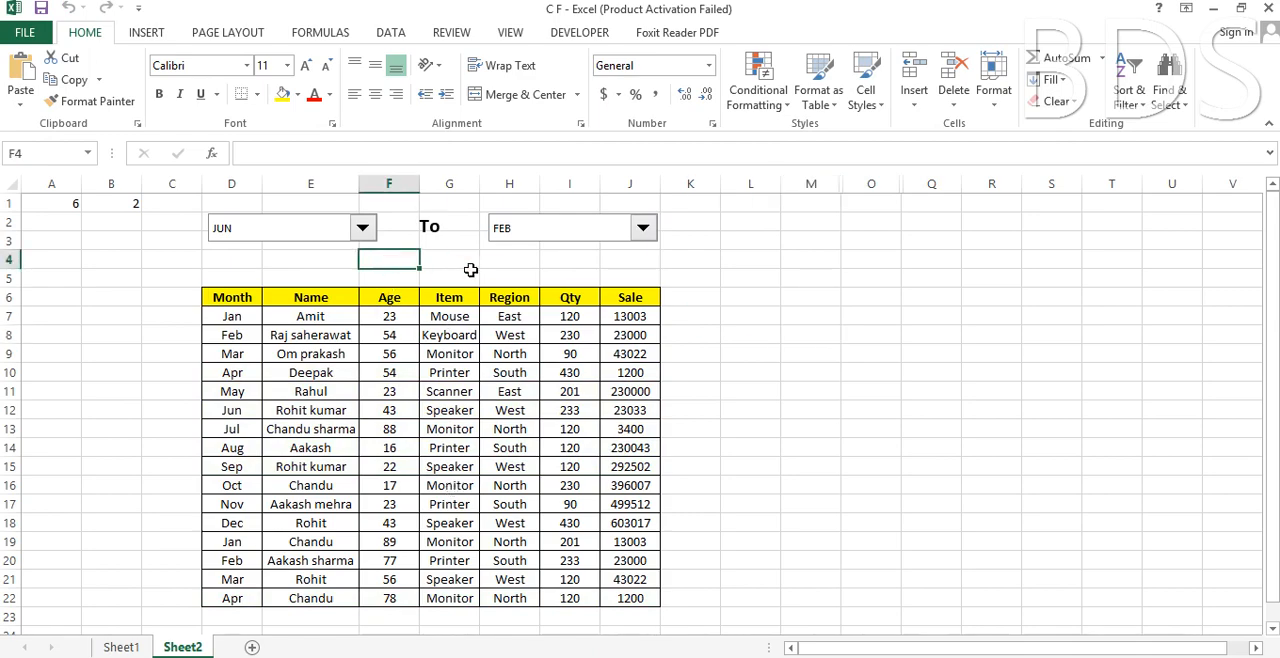
click(326, 261)
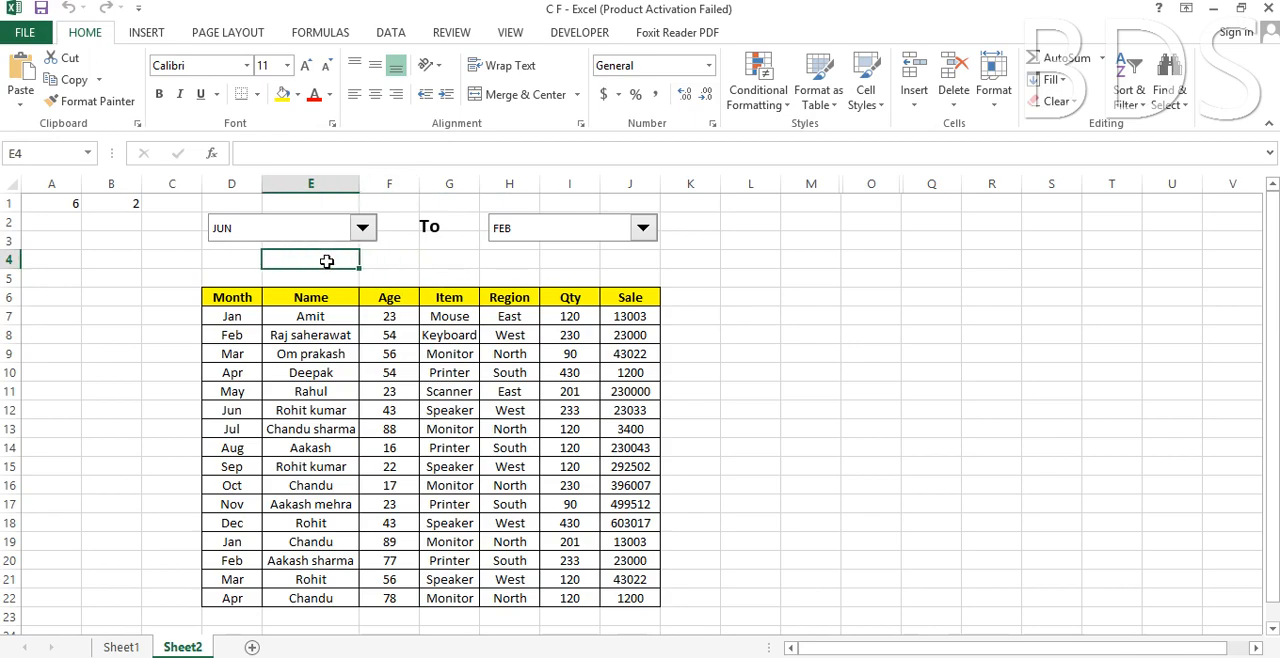
text(=)
text(IF)
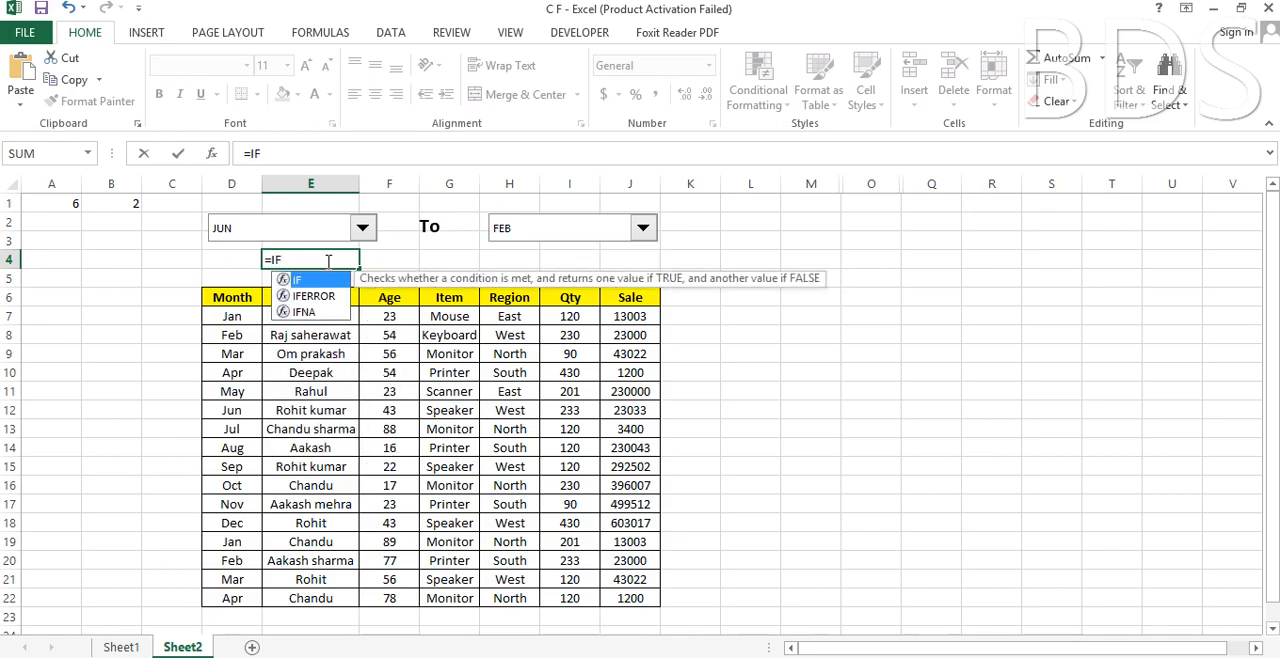
text(()
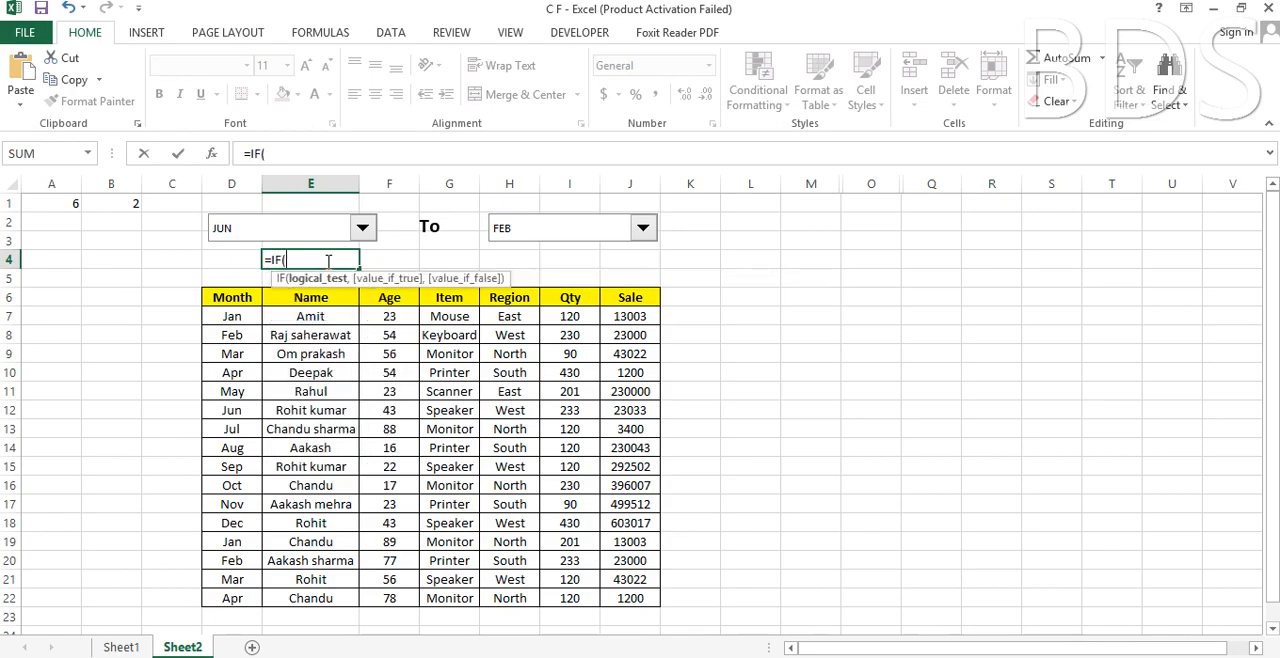
click(60, 204)
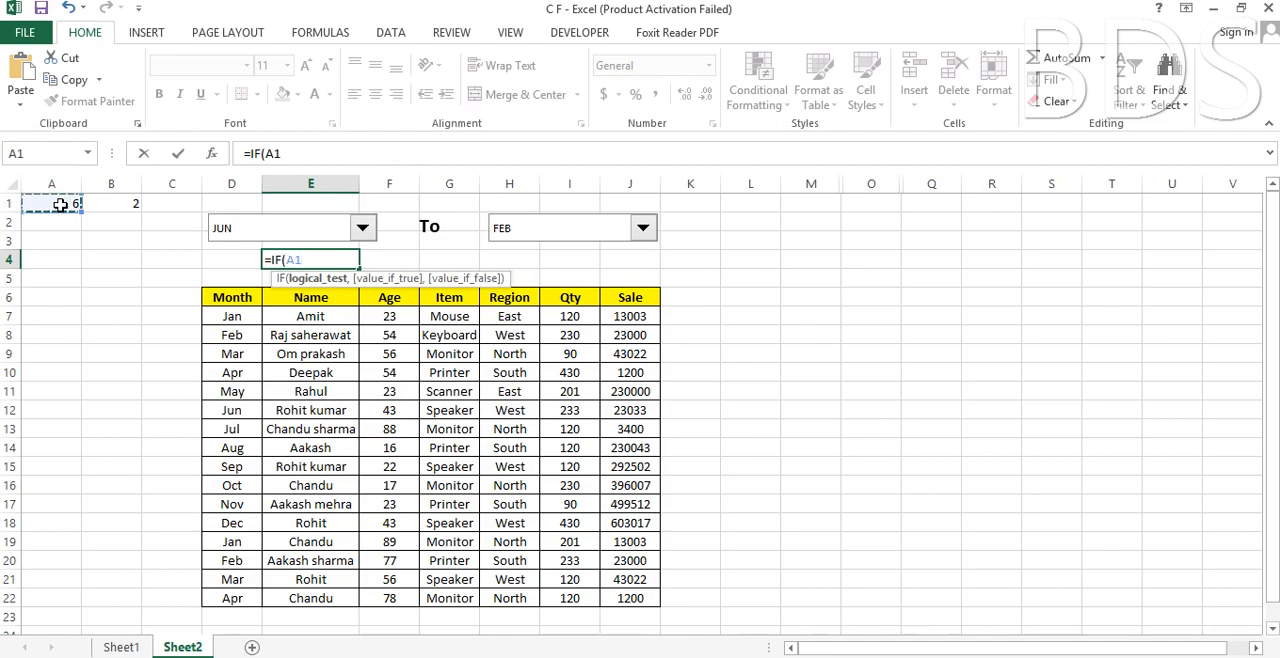
text(>)
click(124, 204)
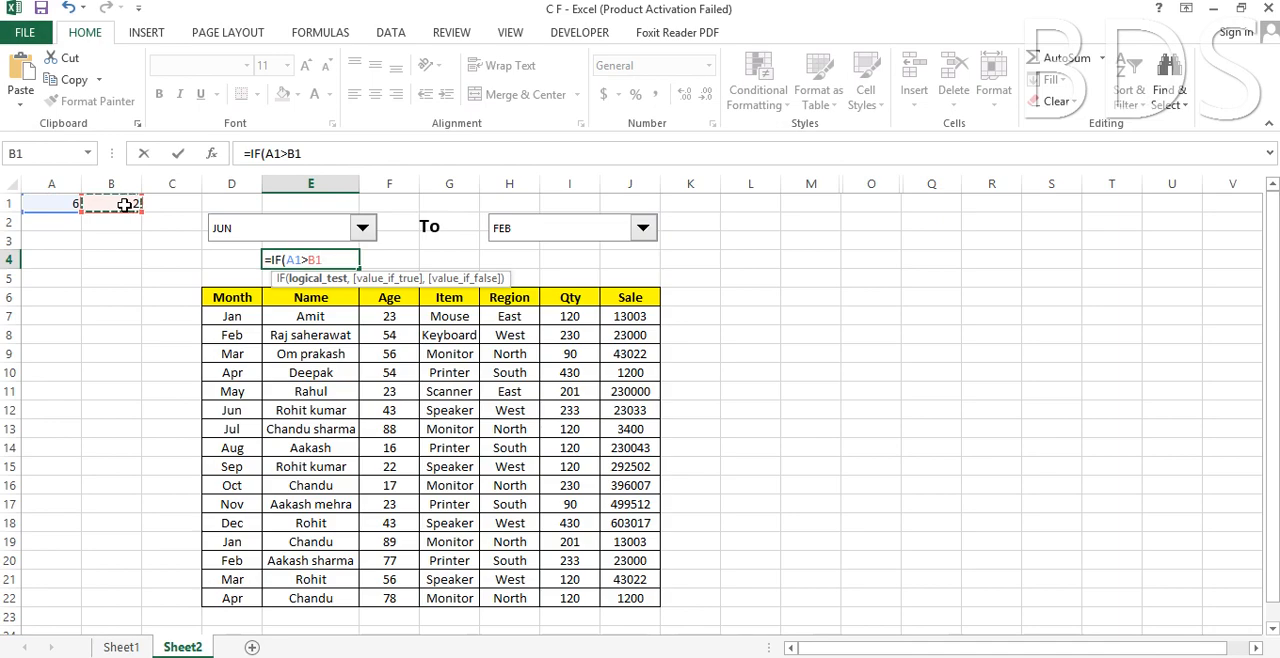
text(,)
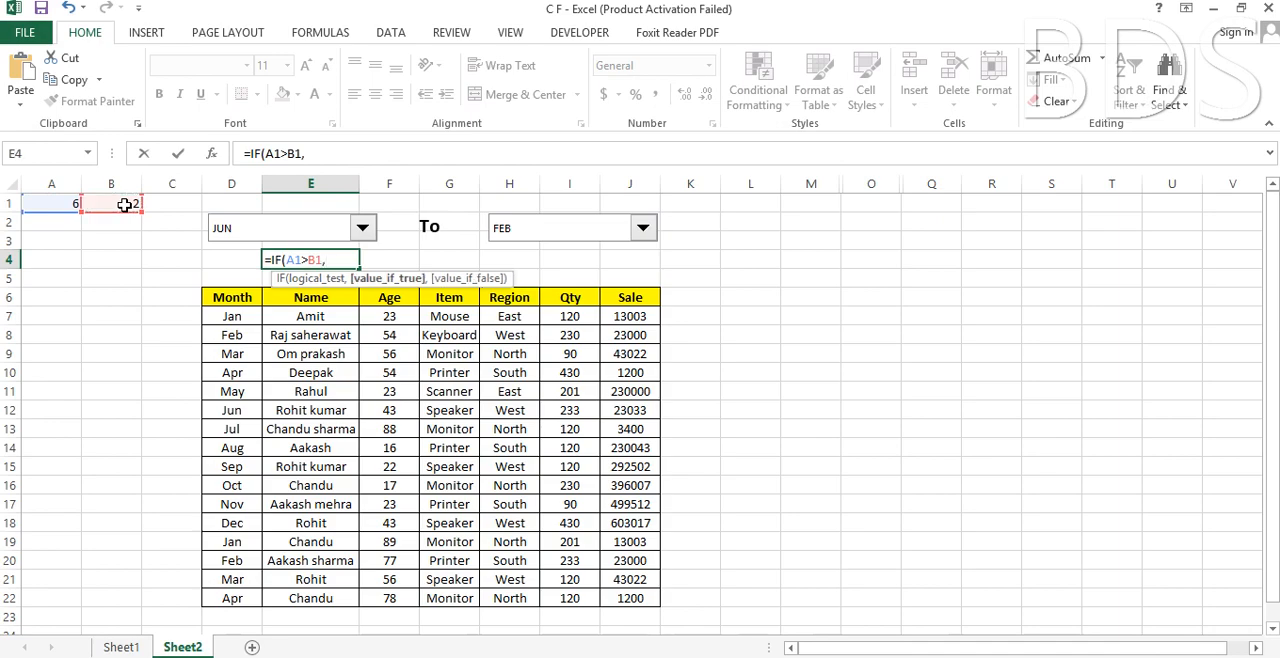
text("INVALID SELECTION!)
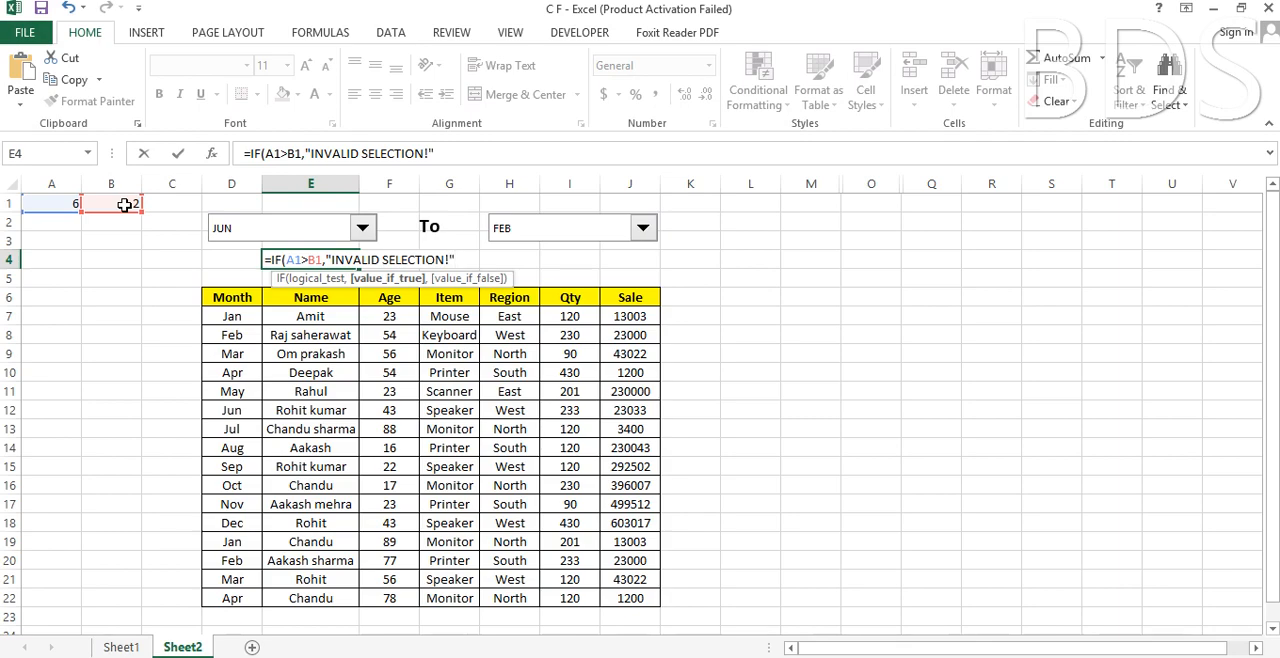
Complete the E4 formula with "INVALID SELECTION!" as the true value and an empty string as the false value.
text(,)
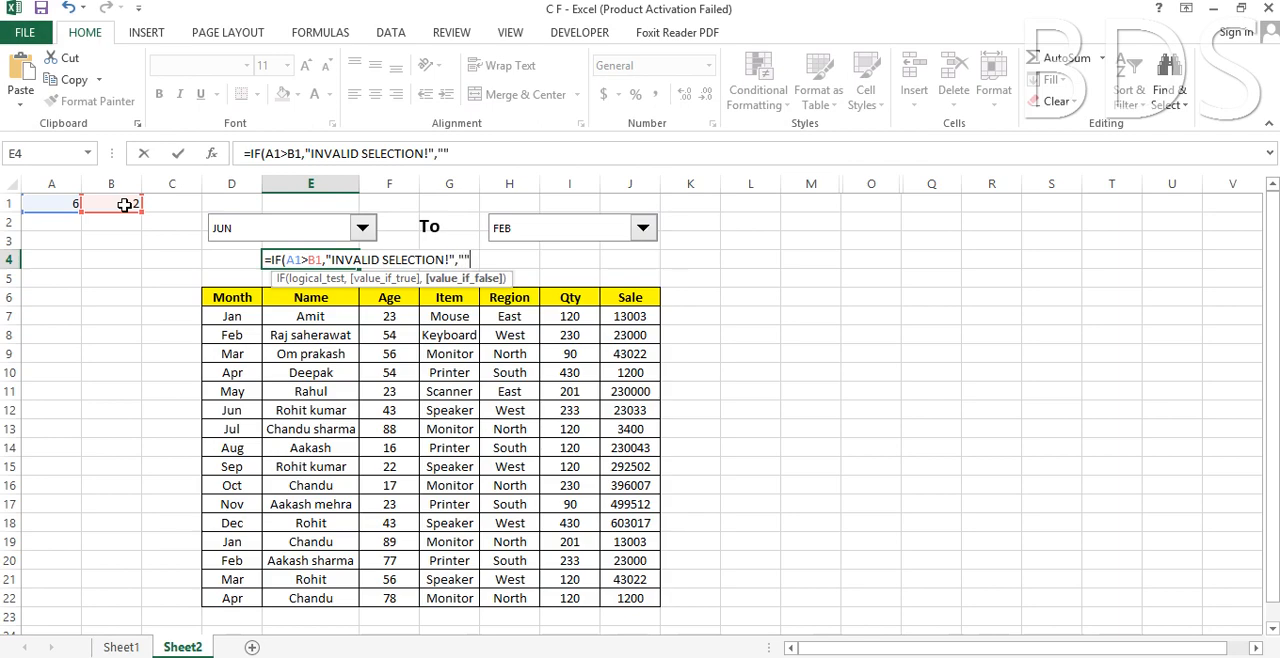
text(""))
key(Return)
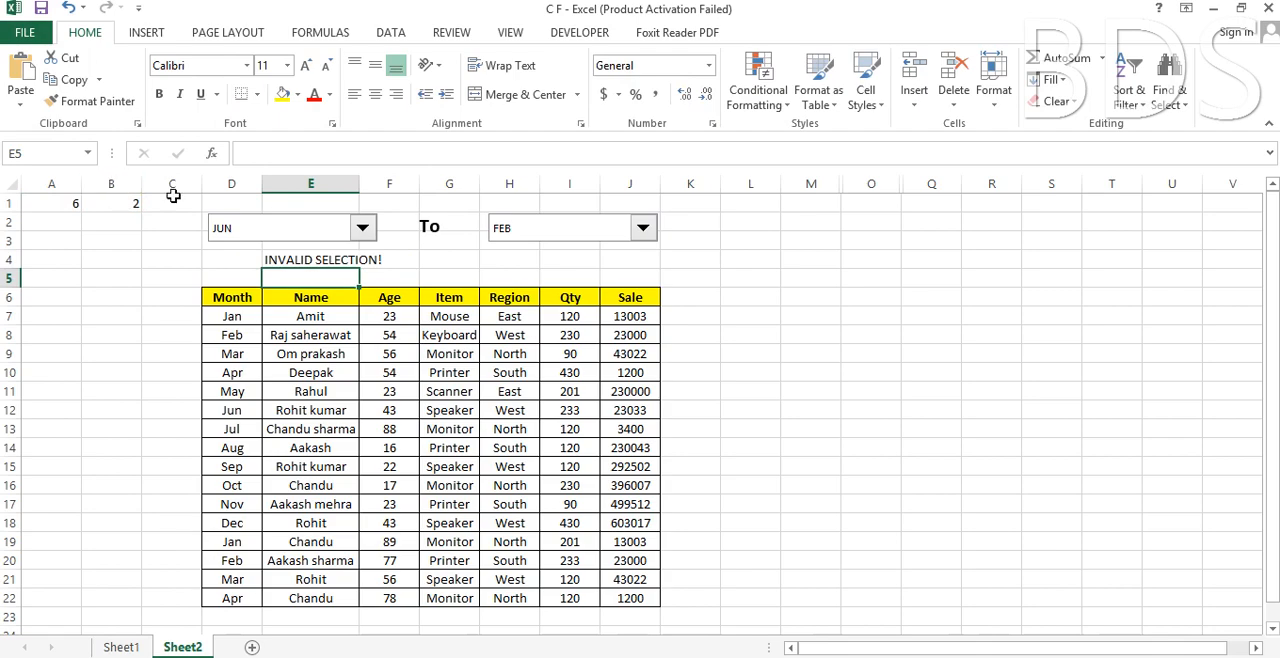
Format the warning message in E4 with red text and the Algerian font.
click(289, 259)
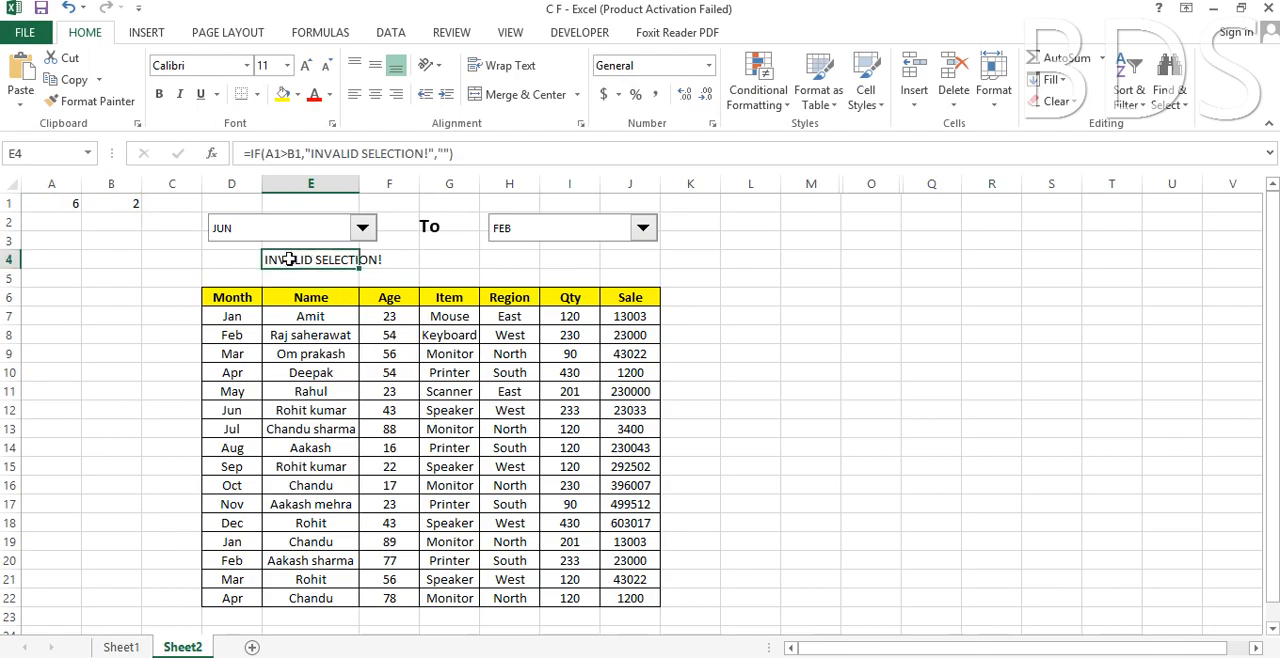
click(315, 93)
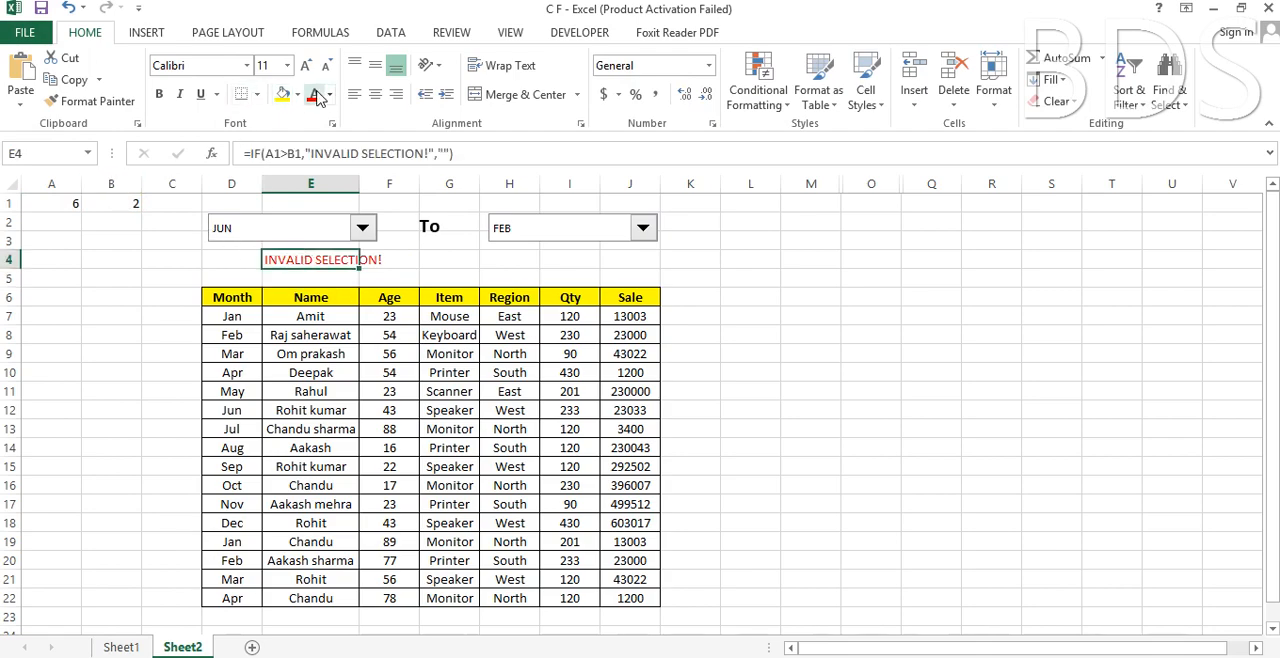
click(246, 65)
click(232, 249)
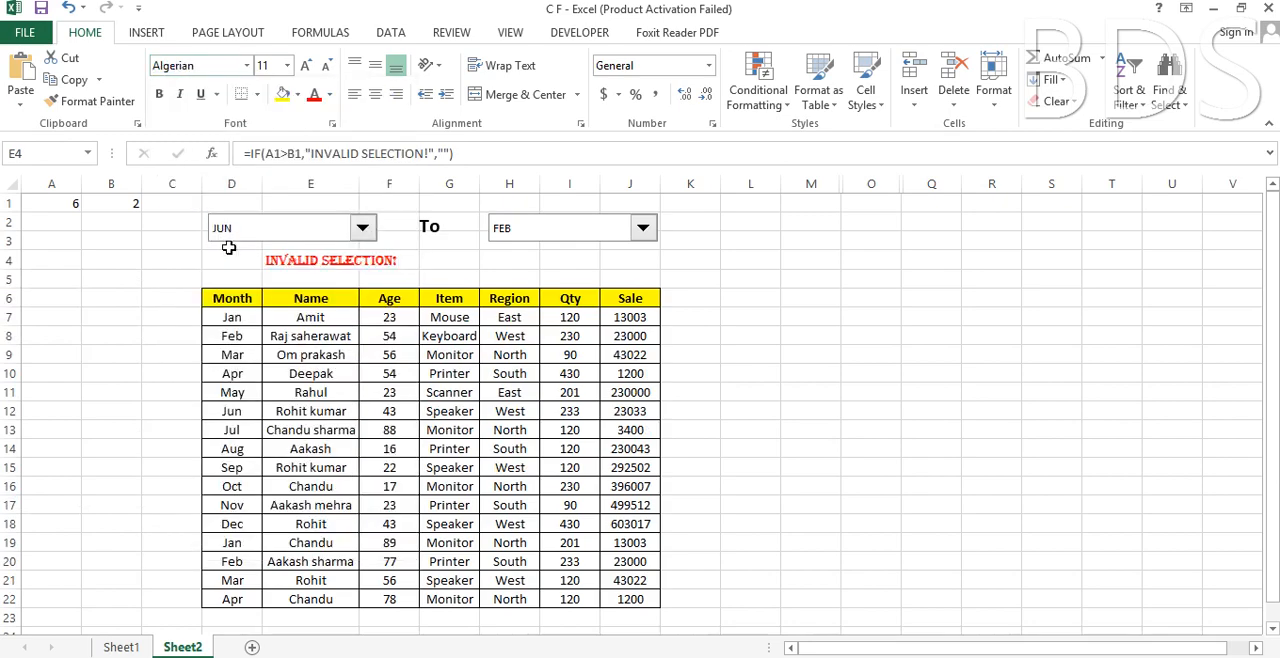
click(426, 264)
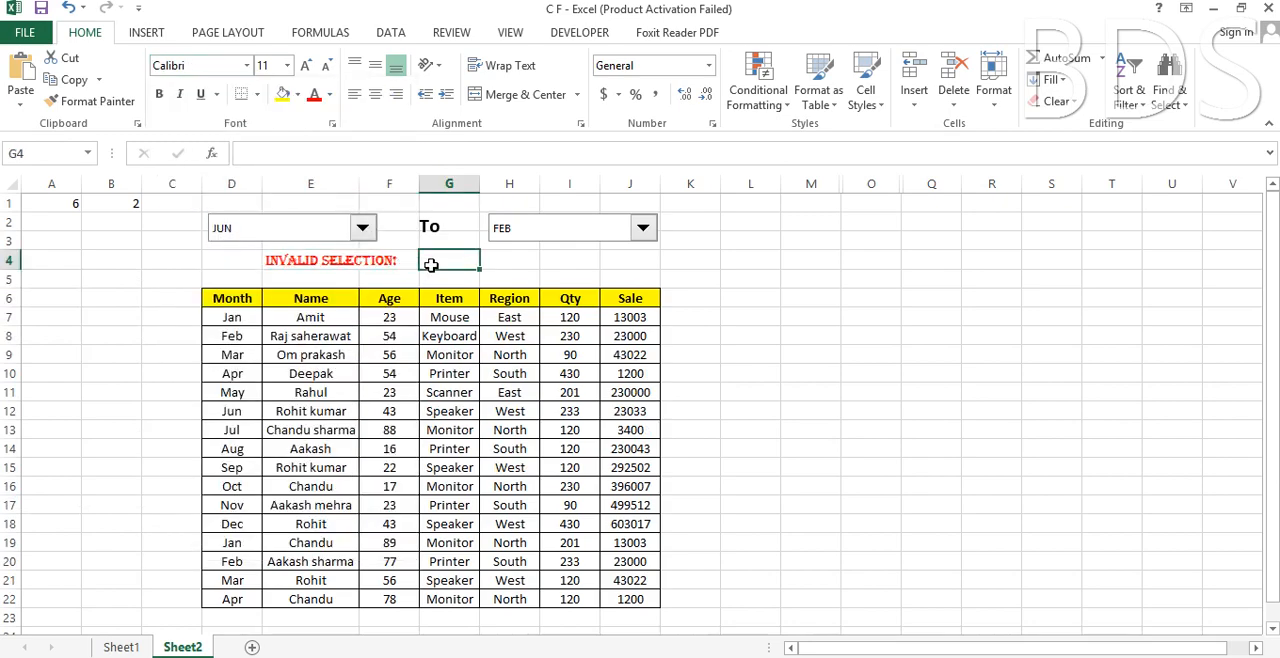
Set the end month to AUG and check the warning cell E4.
click(644, 229)
click(580, 321)
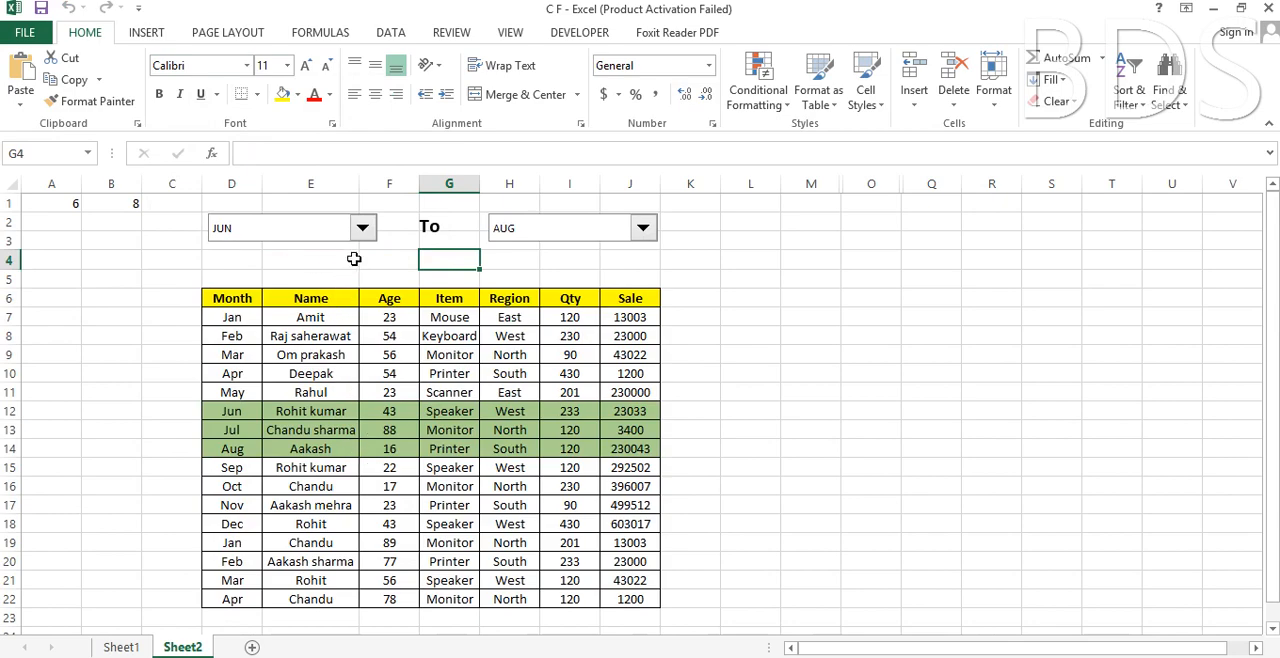
click(352, 259)
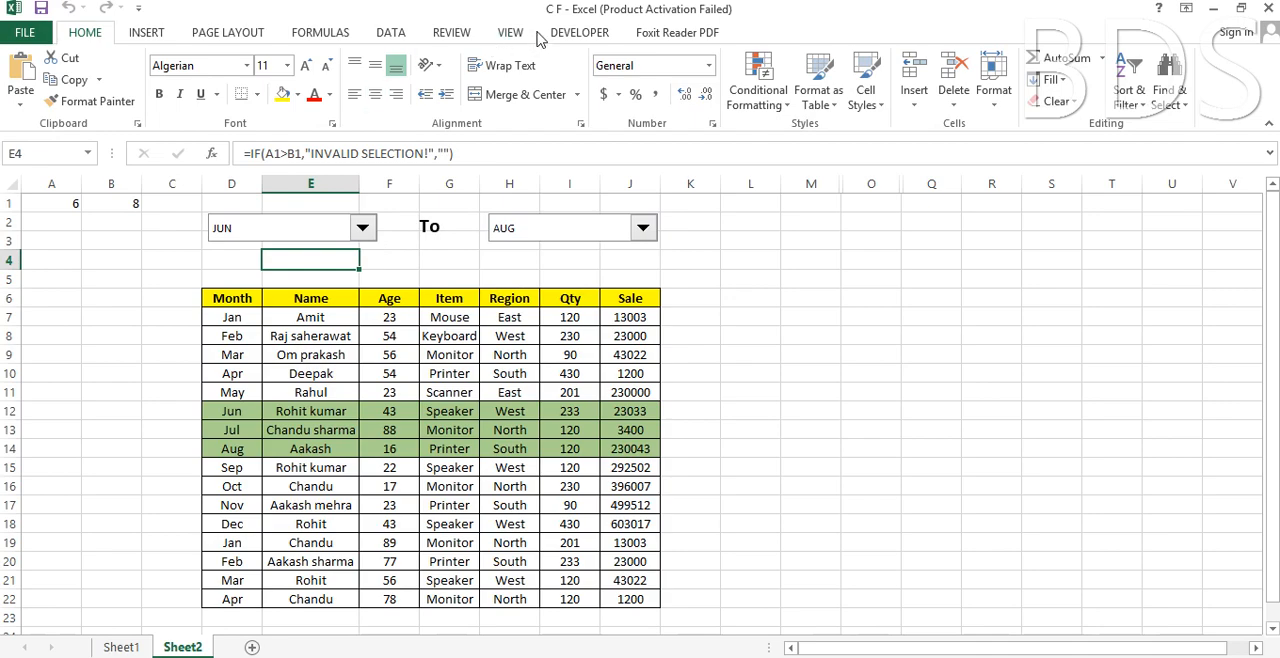
Hide the headings, gridlines and formula bar on Sheet2.
click(508, 33)
click(289, 99)
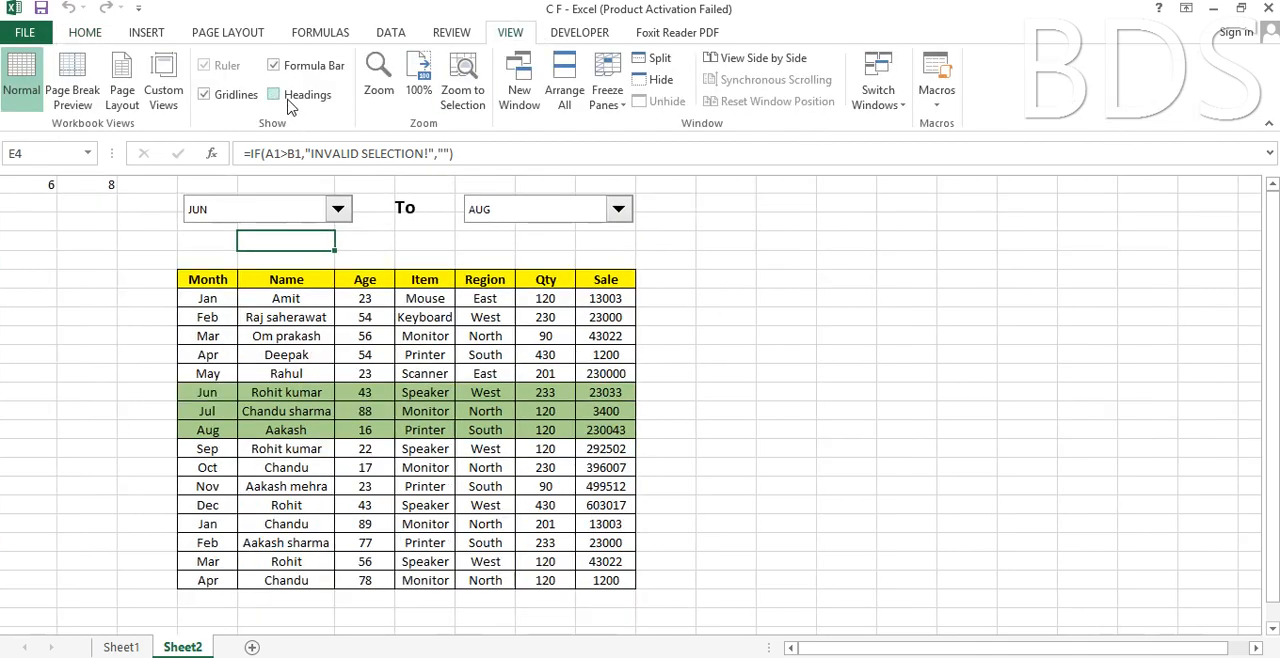
click(210, 96)
click(276, 66)
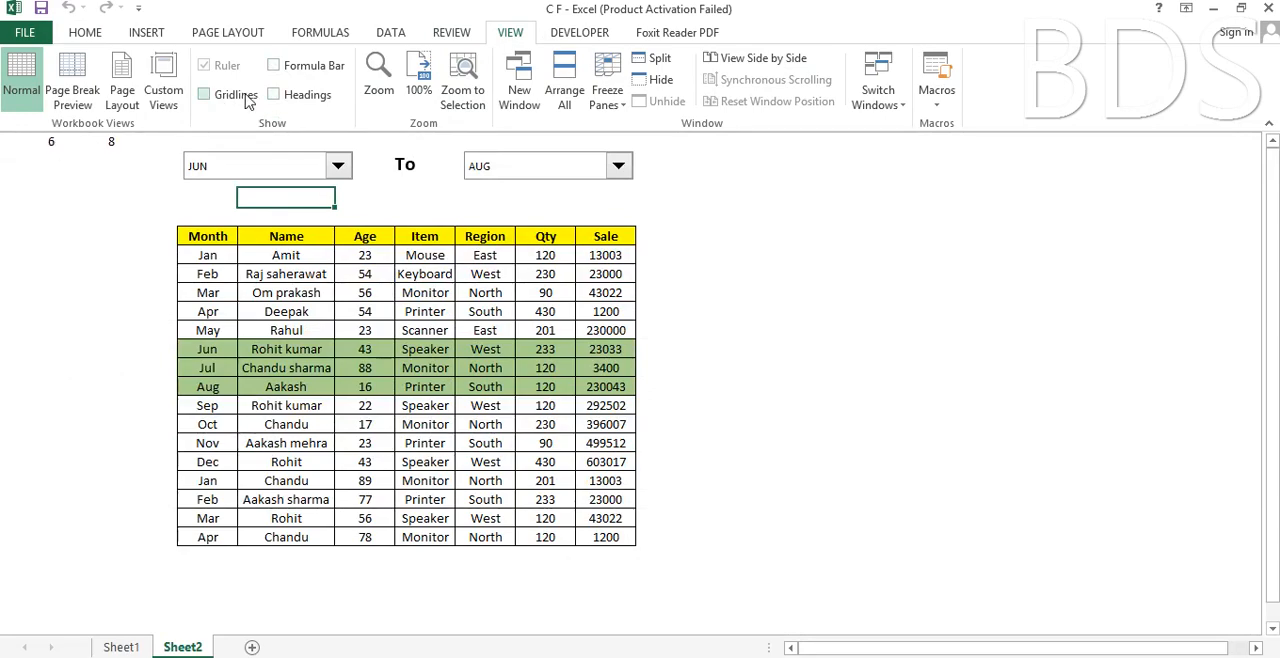
Show the gridlines and headings again and hide linked-cell columns A and B.
click(206, 96)
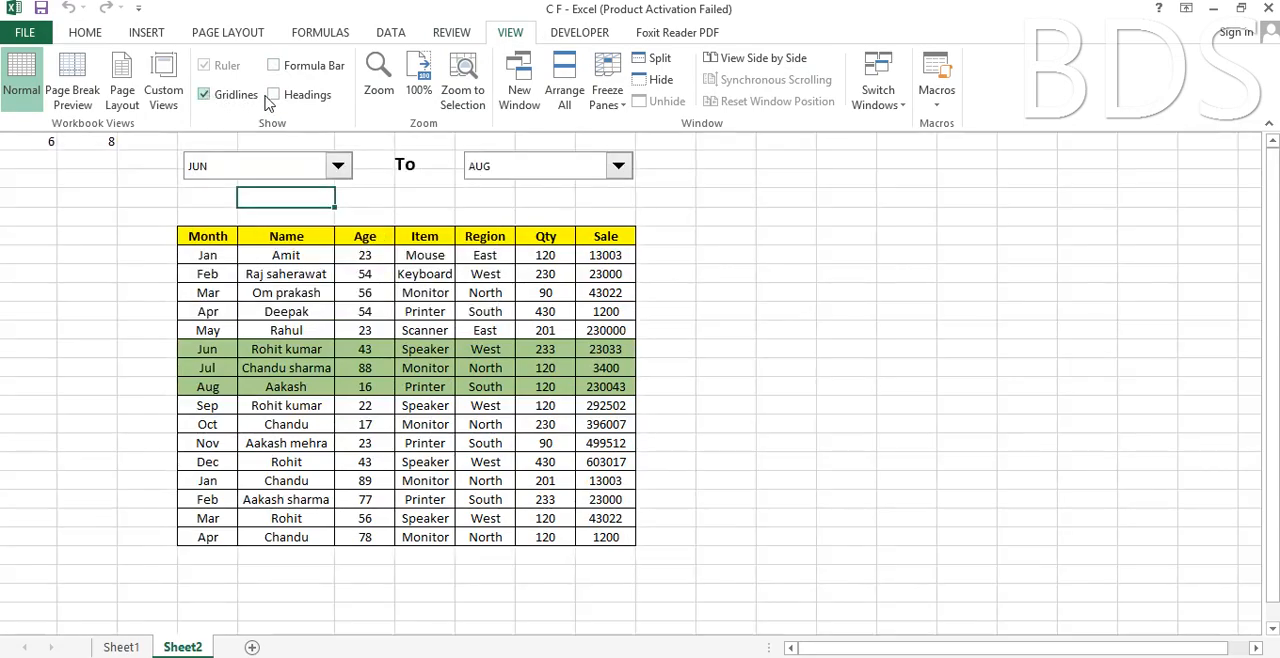
click(273, 96)
drag(45, 141, 111, 141)
right_click(86, 194)
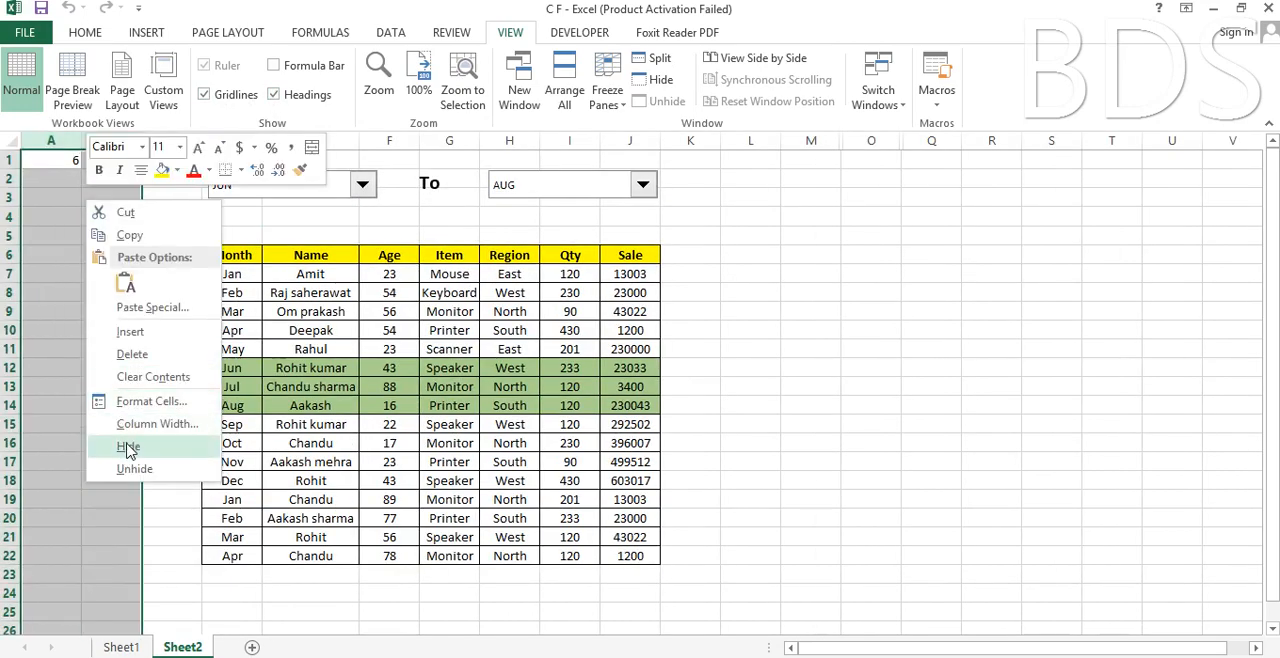
click(118, 424)
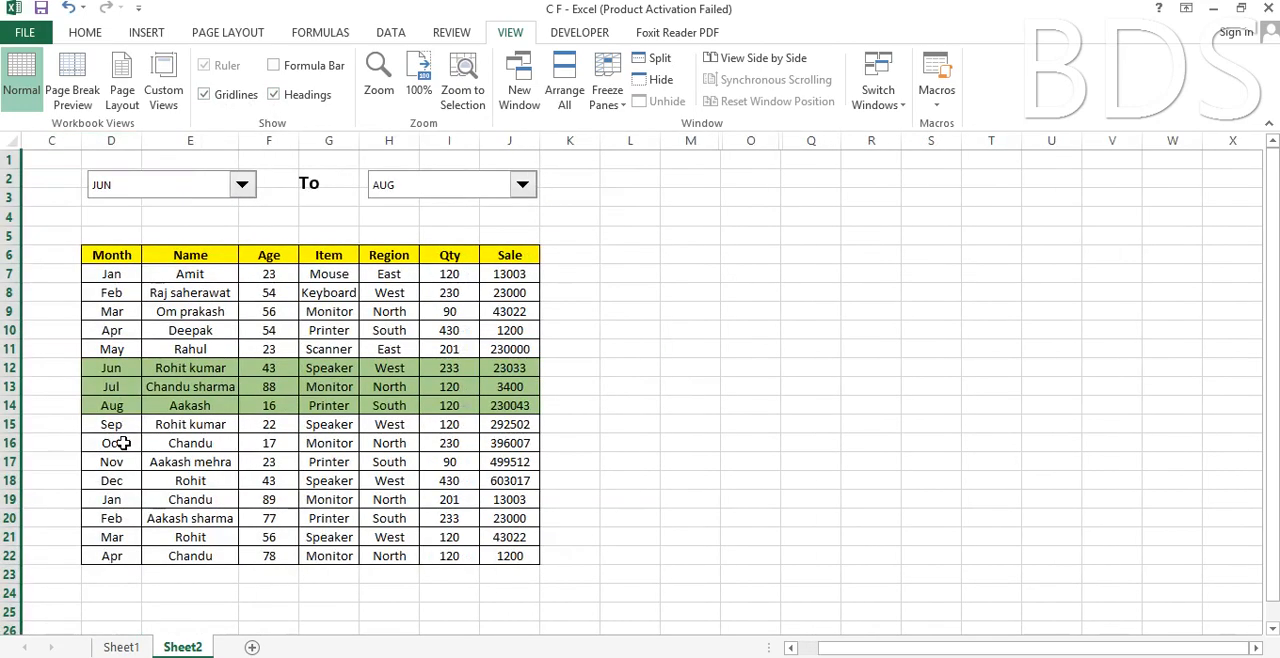
Turn off the gridlines and headings again with columns A and B hidden.
click(229, 98)
click(284, 96)
click(553, 272)
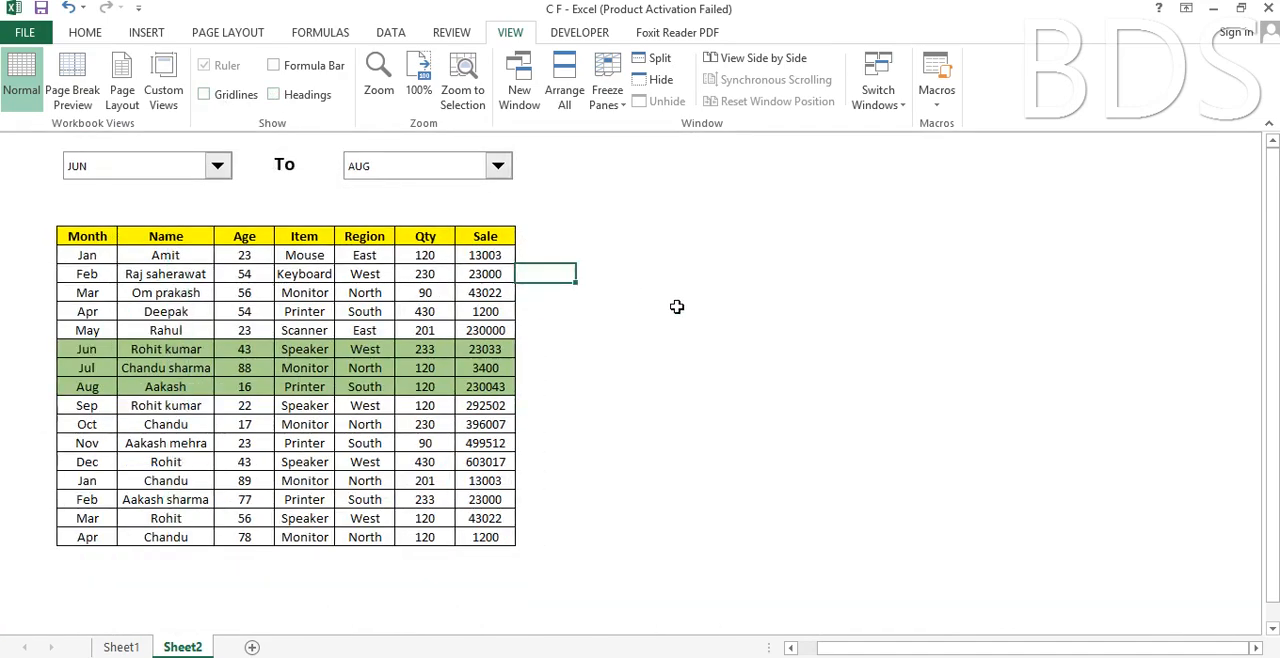
Test the highlighting by setting the start month to AUG and changing it to MAY.
click(217, 166)
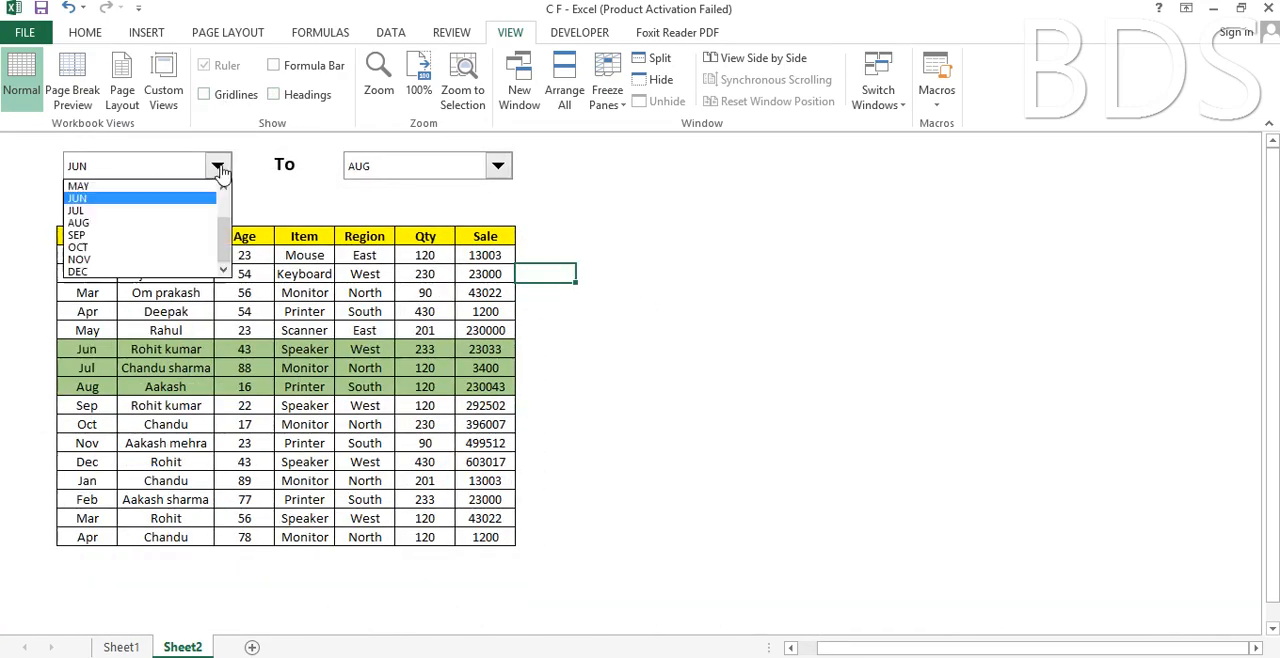
click(152, 236)
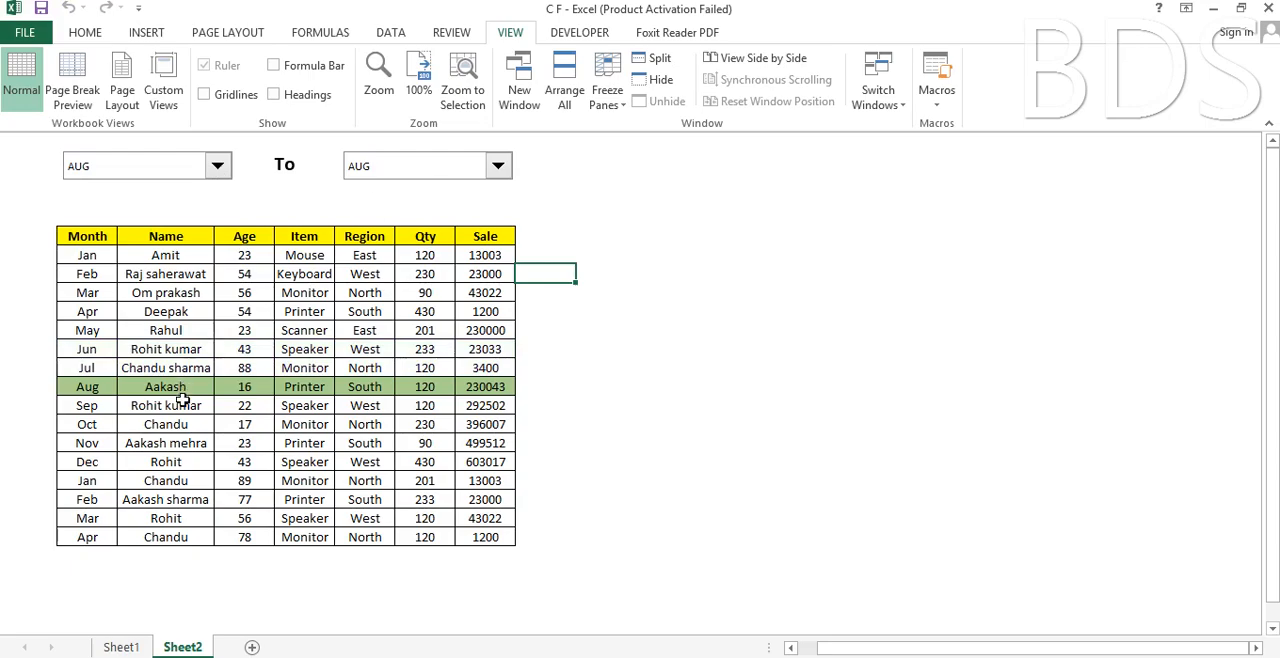
click(217, 166)
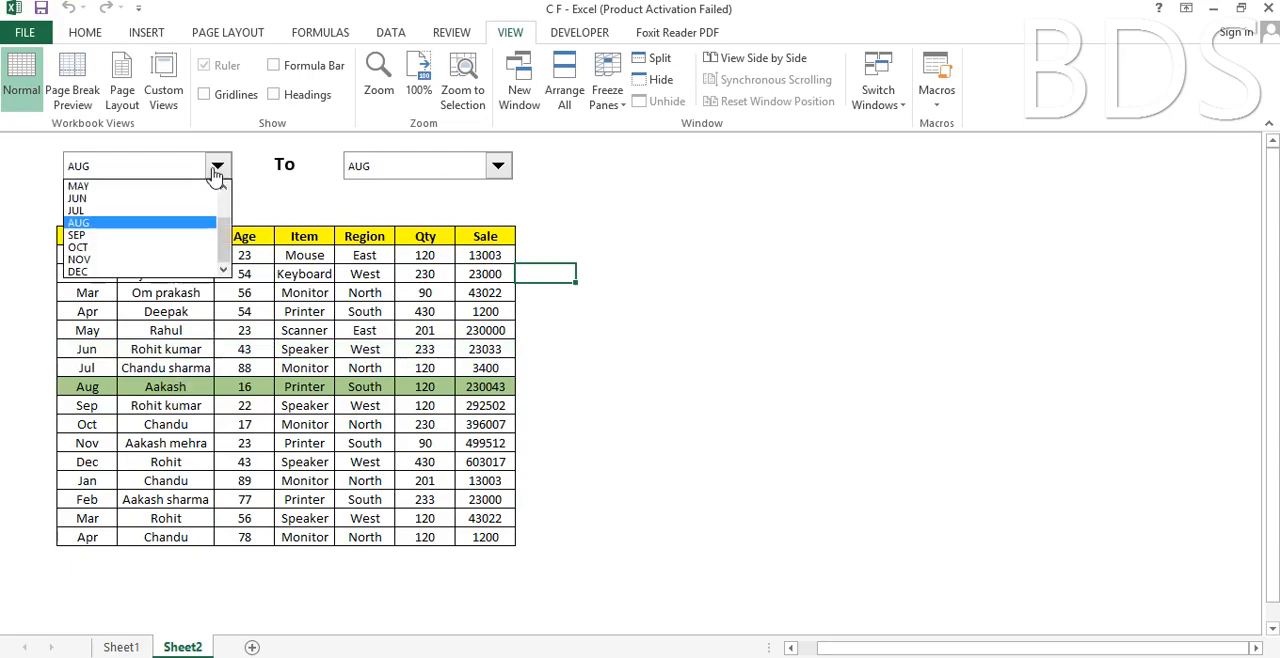
click(150, 187)
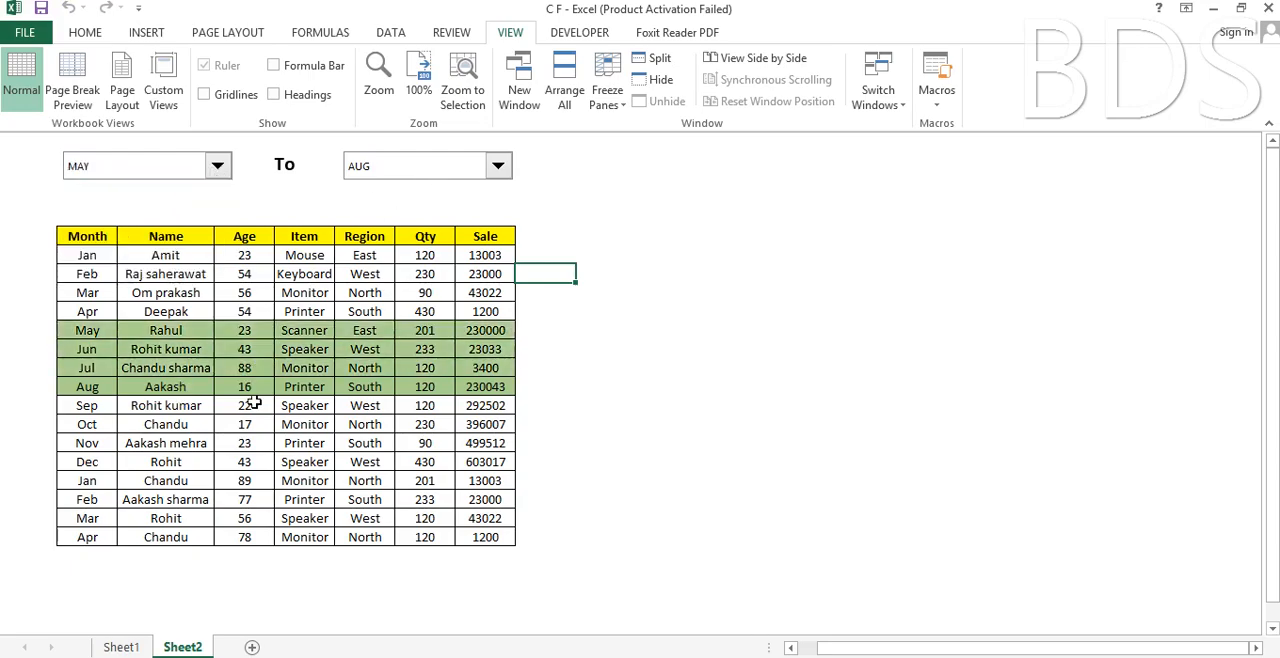